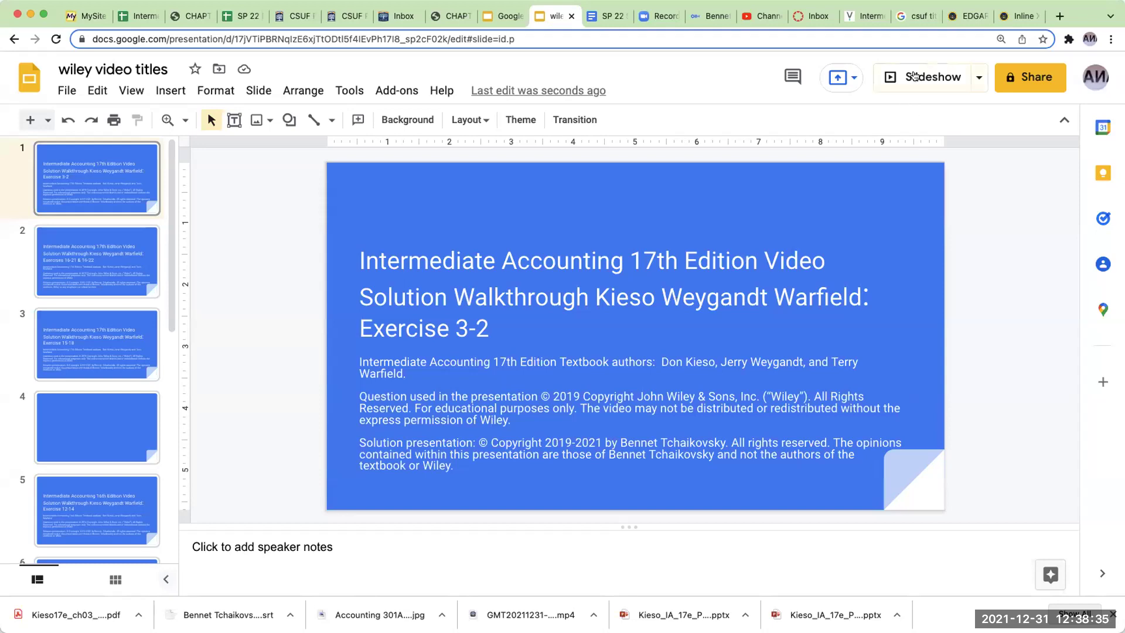
Start the slideshow to present the video title slides full screen
{"action": "left_click", "coordinate": [915, 75]}
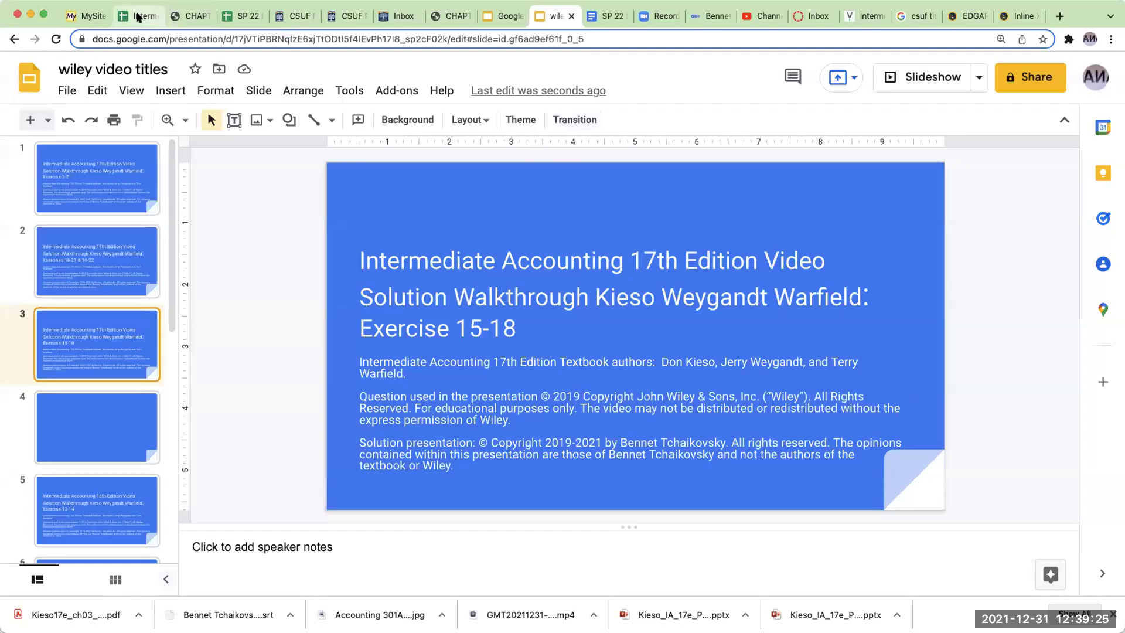
Return to the workbook's e3-2_solution sheet and narrow the E3.2 problem image from its right side
{"action": "key", "text": "super+2"}
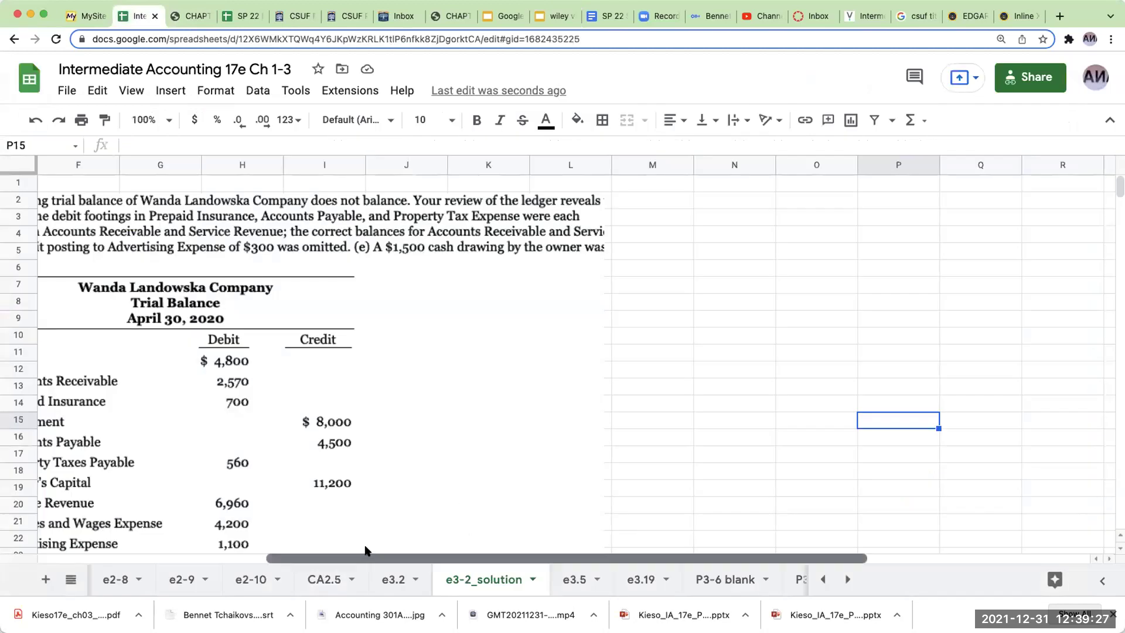
{"action": "scroll", "coordinate": [357, 547], "scroll_direction": "left", "scroll_amount": 5}
{"action": "scroll", "coordinate": [351, 547], "scroll_direction": "left", "scroll_amount": 2}
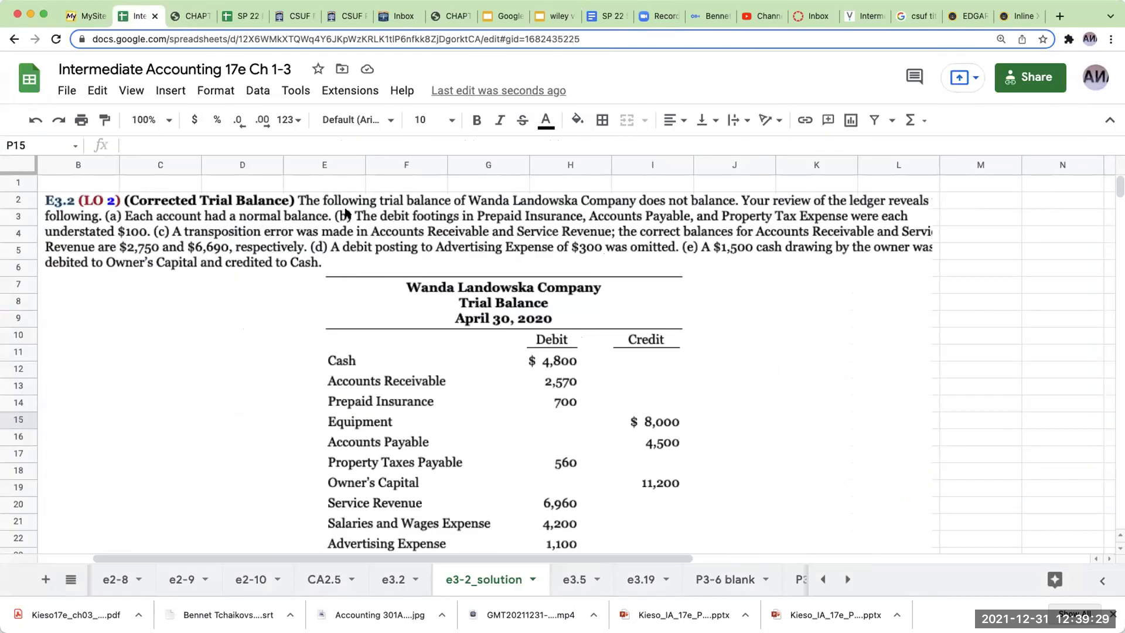
{"action": "left_click", "coordinate": [717, 360]}
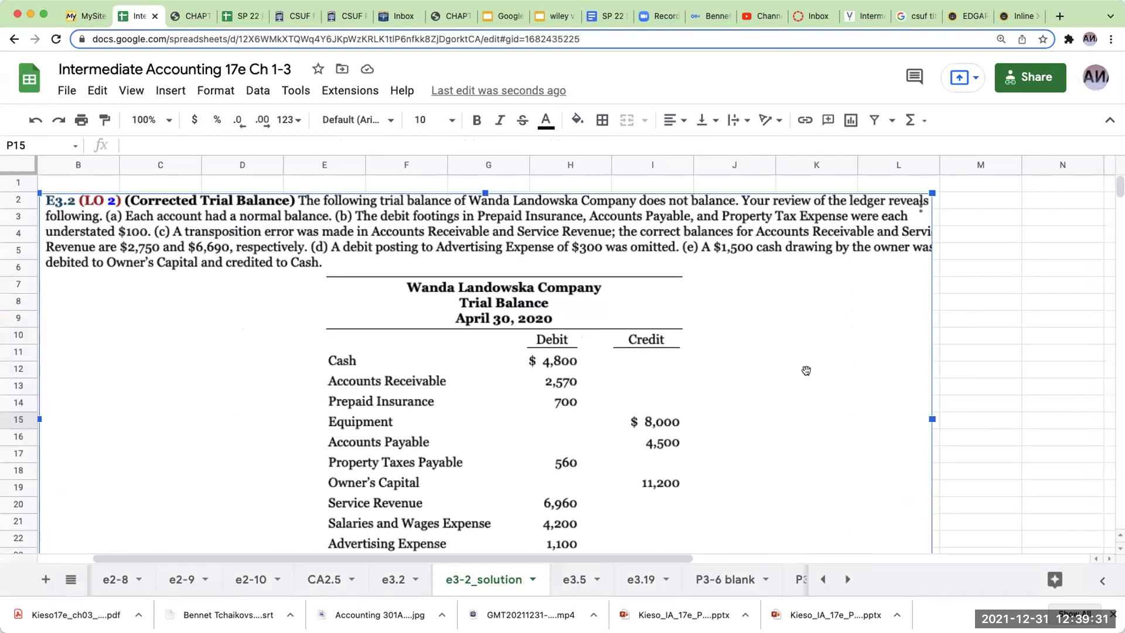
{"action": "left_click_drag", "start_coordinate": [933, 419], "coordinate": [831, 421]}
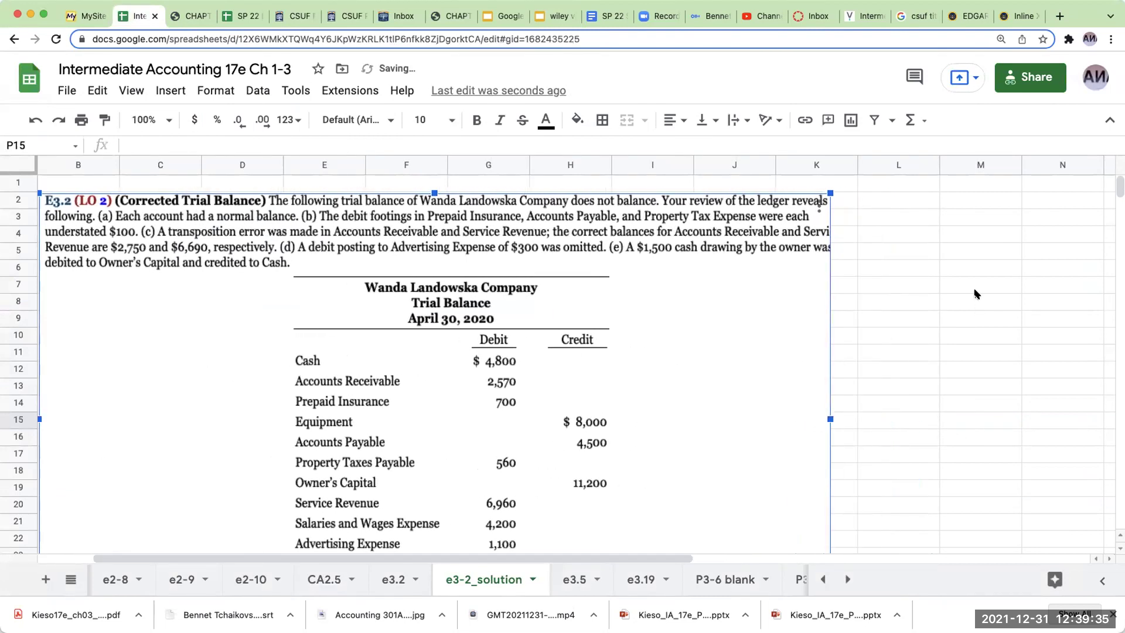
{"action": "left_click", "coordinate": [974, 290]}
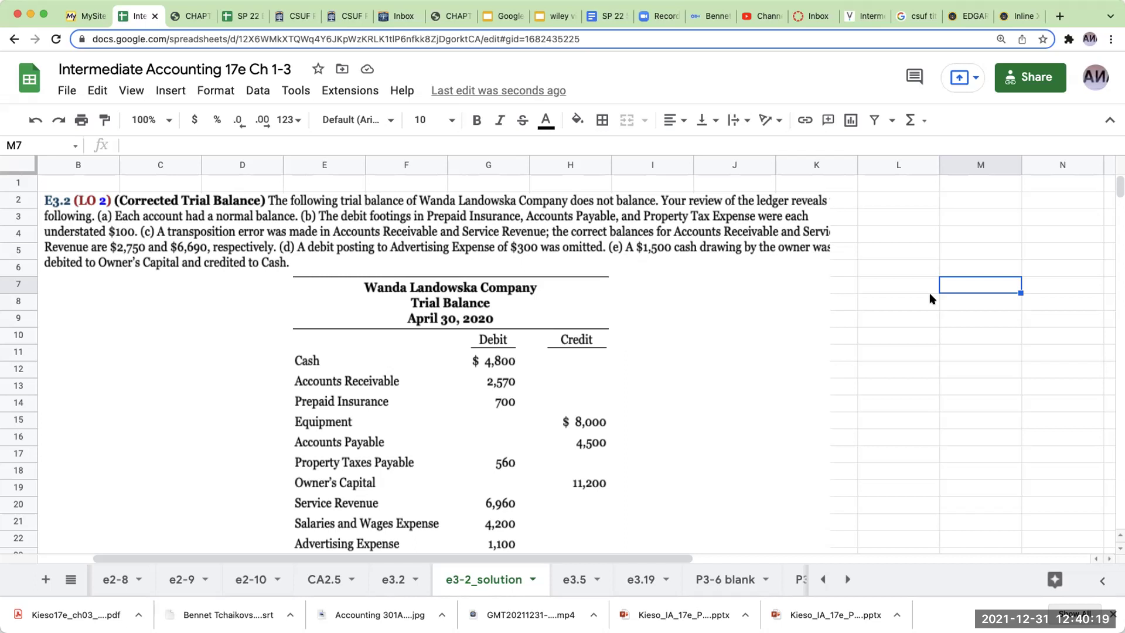
Starting at L8, list the accounts cash, A/R, ppd ins, equpment and a/p
{"action": "left_click", "coordinate": [955, 313]}
{"action": "left_click", "coordinate": [896, 296]}
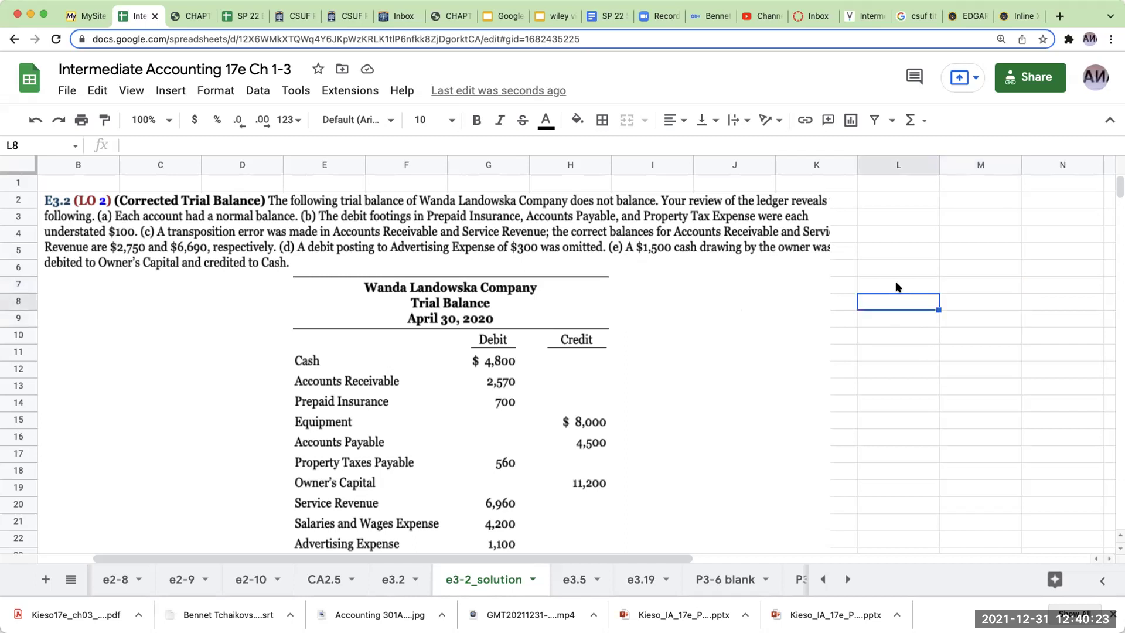
{"action": "type", "text": "cash"}
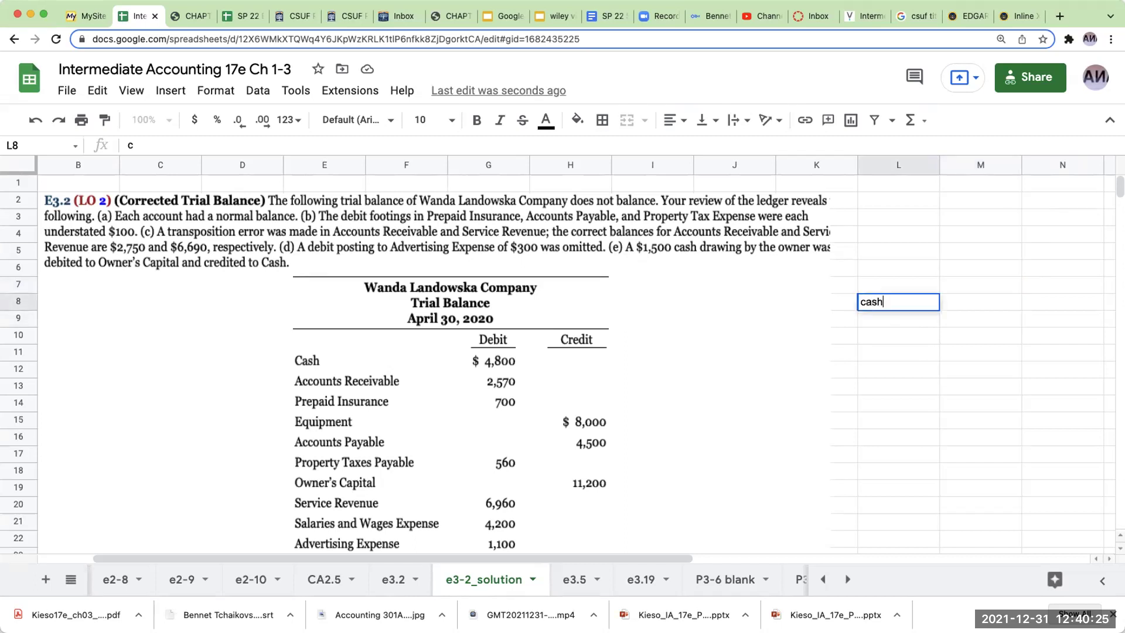
{"action": "key", "text": "Return"}
{"action": "type", "text": "A/R"}
{"action": "key", "text": "Return"}
{"action": "type", "text": "pppd insur"}
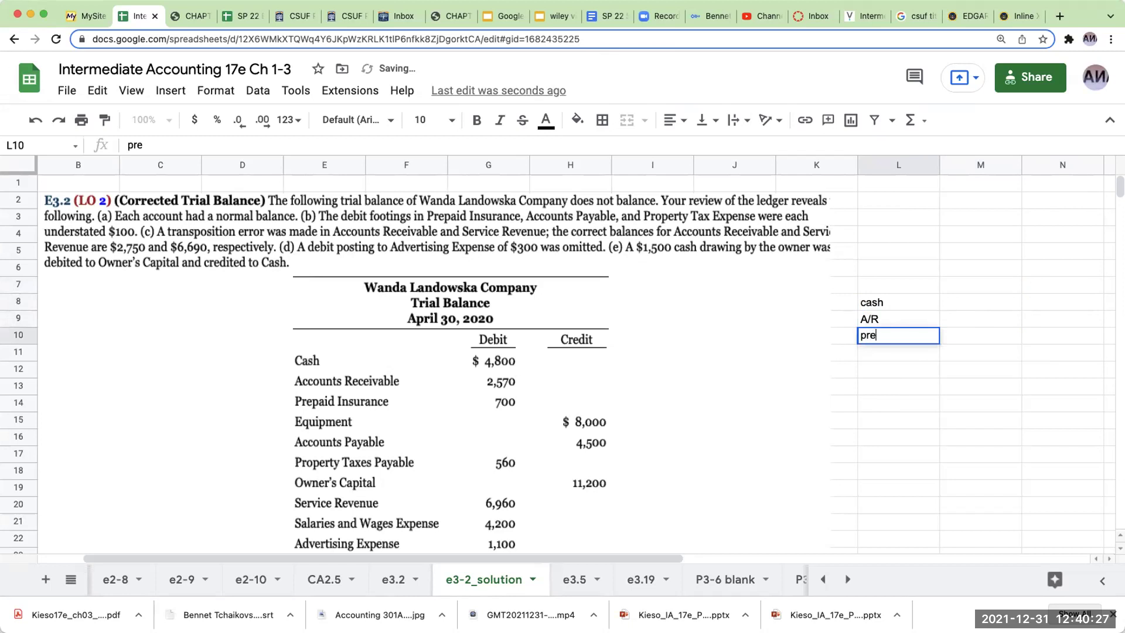
{"action": "key", "text": "BackSpace"}
{"action": "key", "text": "BackSpace"}
{"action": "key", "text": "BackSpace"}
{"action": "key", "text": "BackSpace"}
{"action": "key", "text": "BackSpace"}
{"action": "key", "text": "BackSpace"}
{"action": "key", "text": "BackSpace"}
{"action": "key", "text": "BackSpace"}
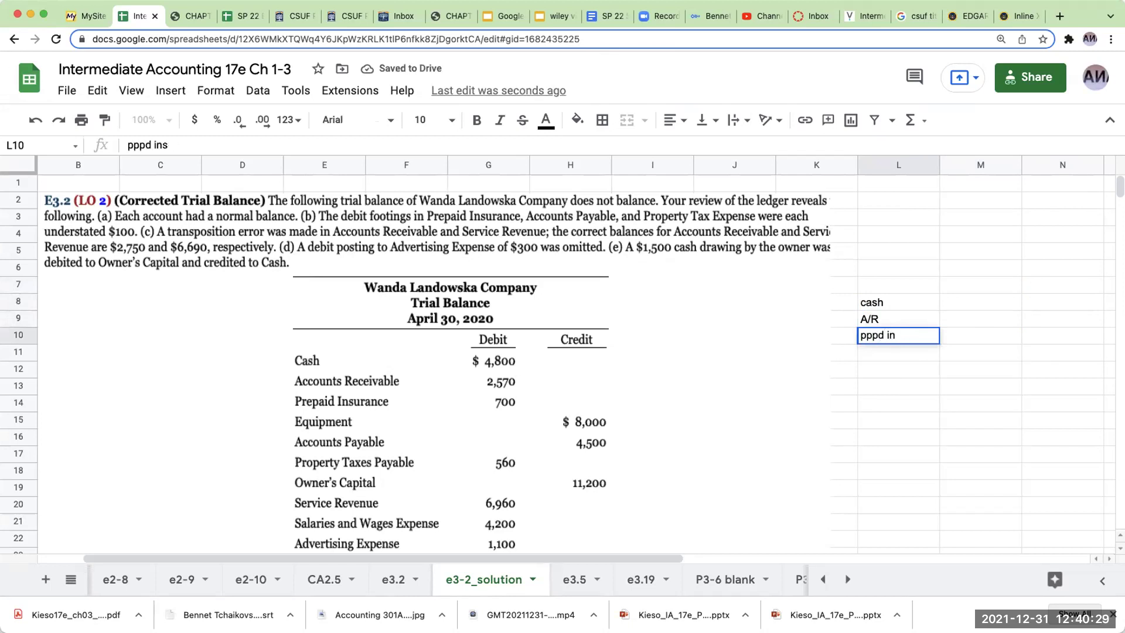
{"action": "type", "text": "d ins"}
{"action": "key", "text": "Return"}
{"action": "type", "text": "equpment"}
{"action": "key", "text": "Return"}
{"action": "type", "text": "a/p"}
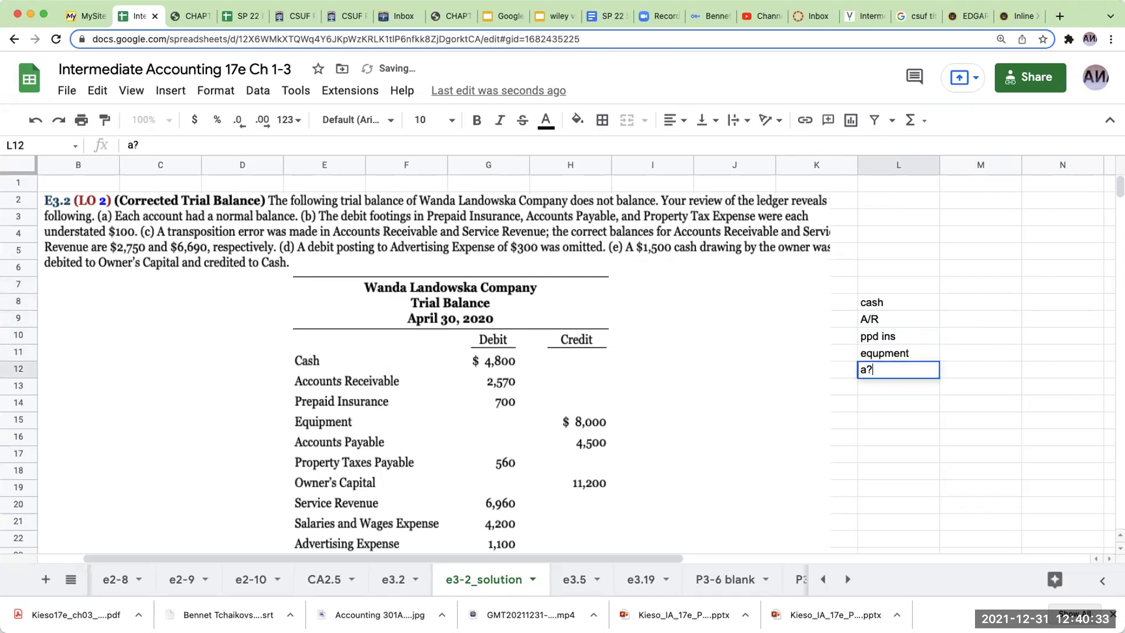
{"action": "key", "text": "Return"}
Add pp taxes payable, owner's capital, services revenue, salaries & wages exp, adv exp and prop tax expense
{"action": "type", "text": "pp tax"}
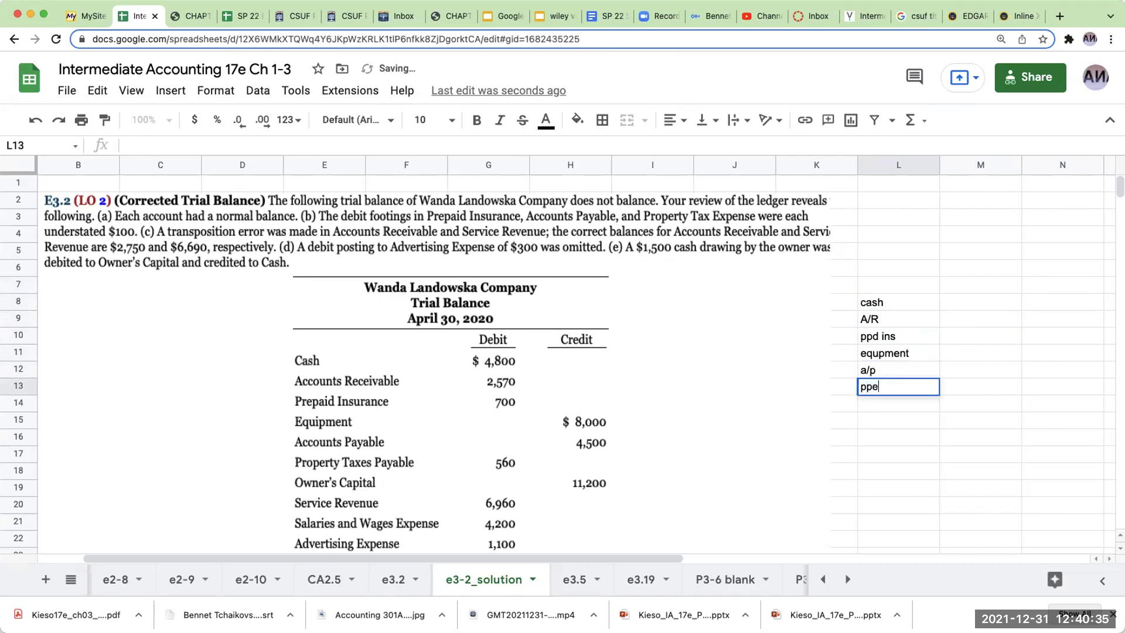
{"action": "type", "text": "es payable"}
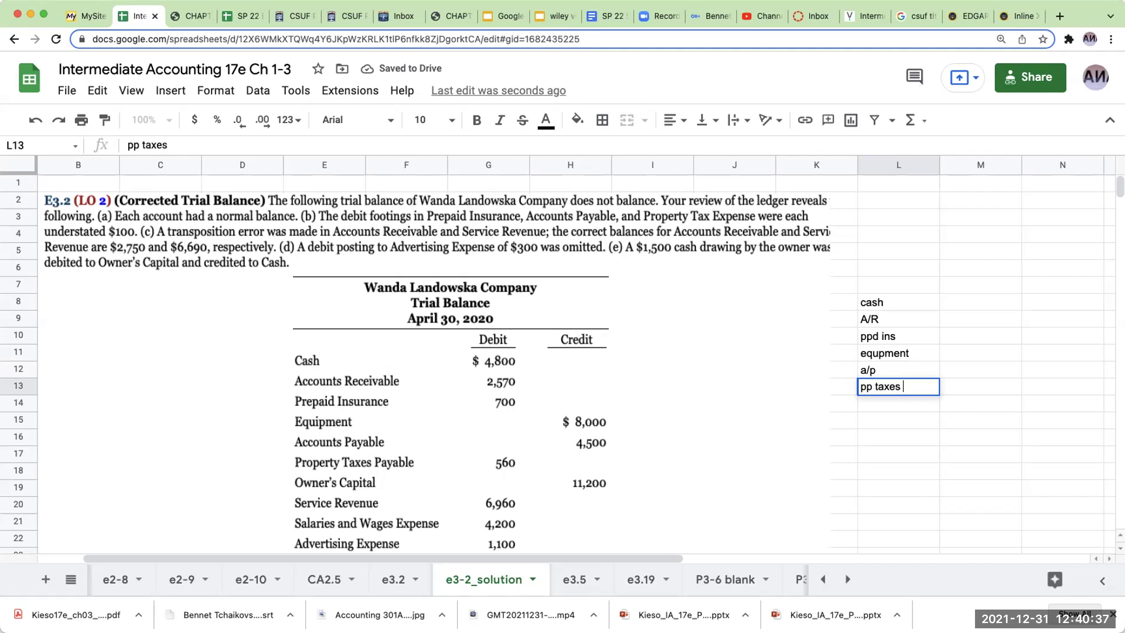
{"action": "key", "text": "Return"}
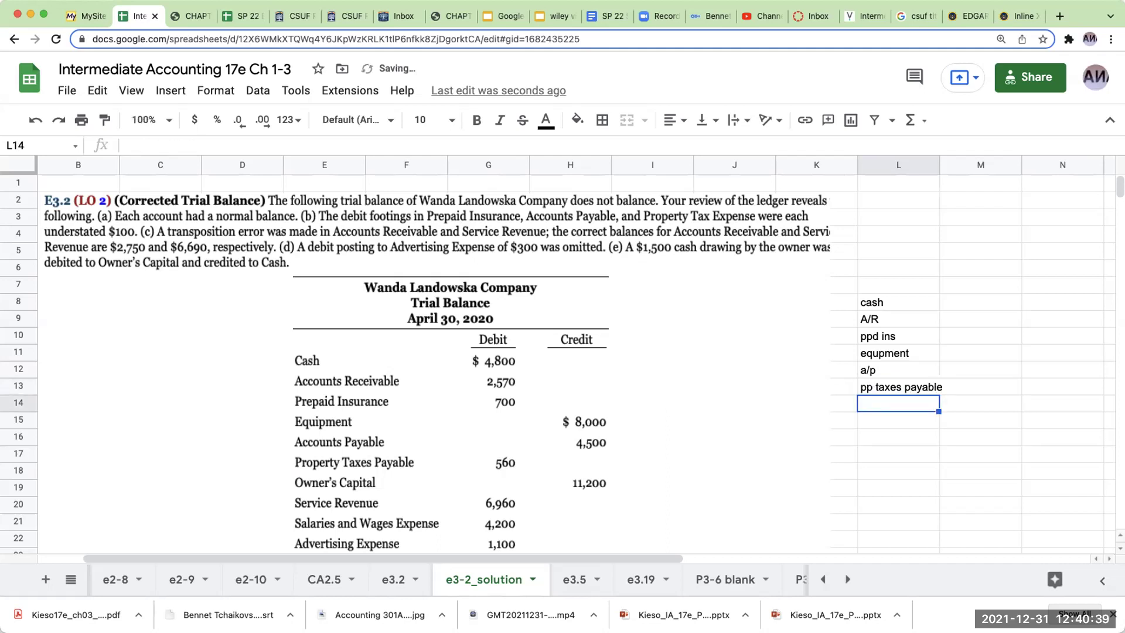
{"action": "type", "text": "owner's cap"}
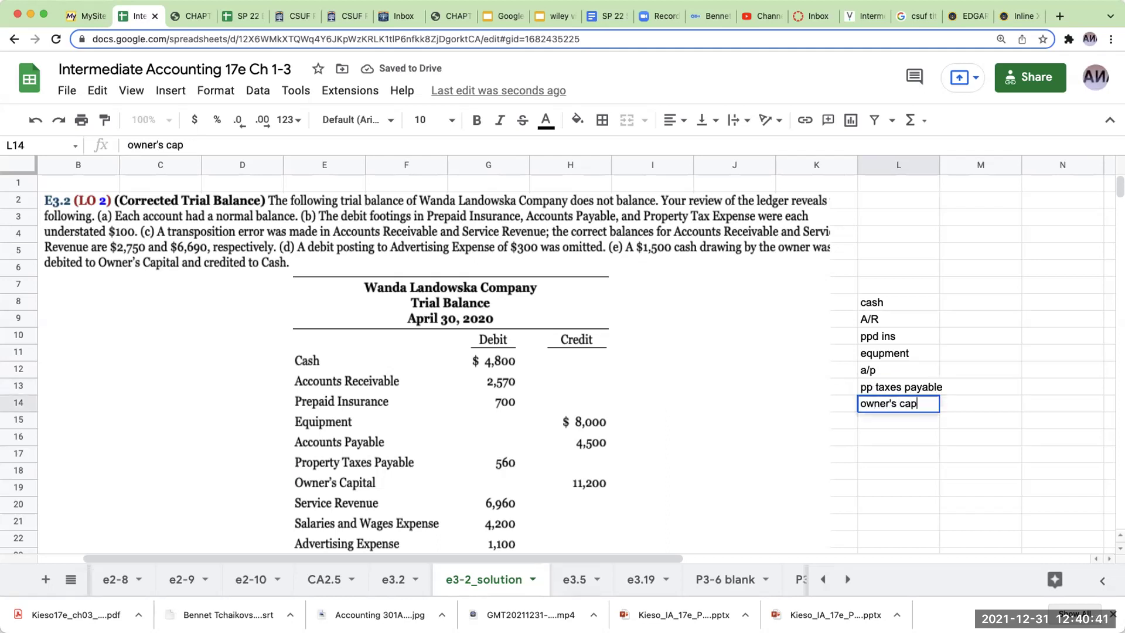
{"action": "type", "text": "ital"}
{"action": "key", "text": "Return"}
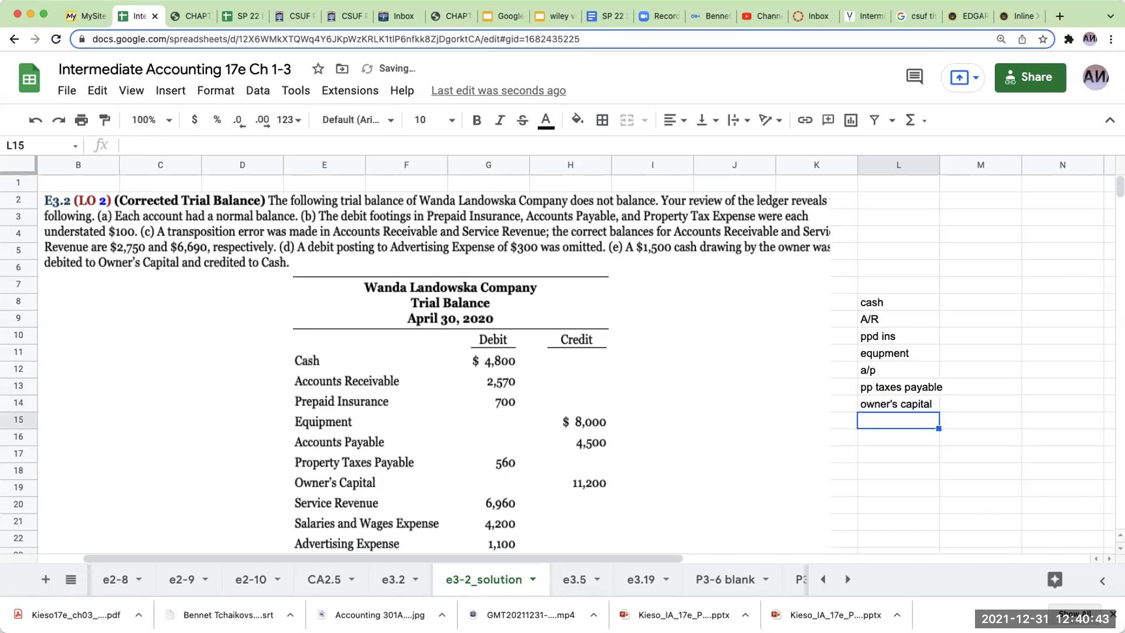
{"action": "type", "text": "services revenue"}
{"action": "key", "text": "Return"}
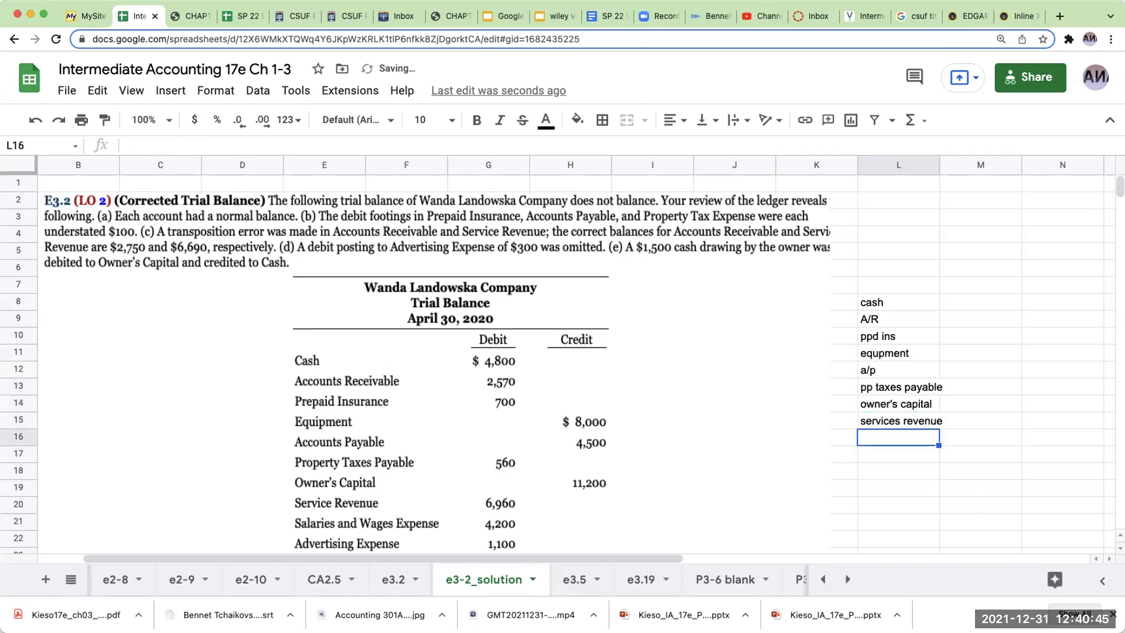
{"action": "type", "text": "salaries"}
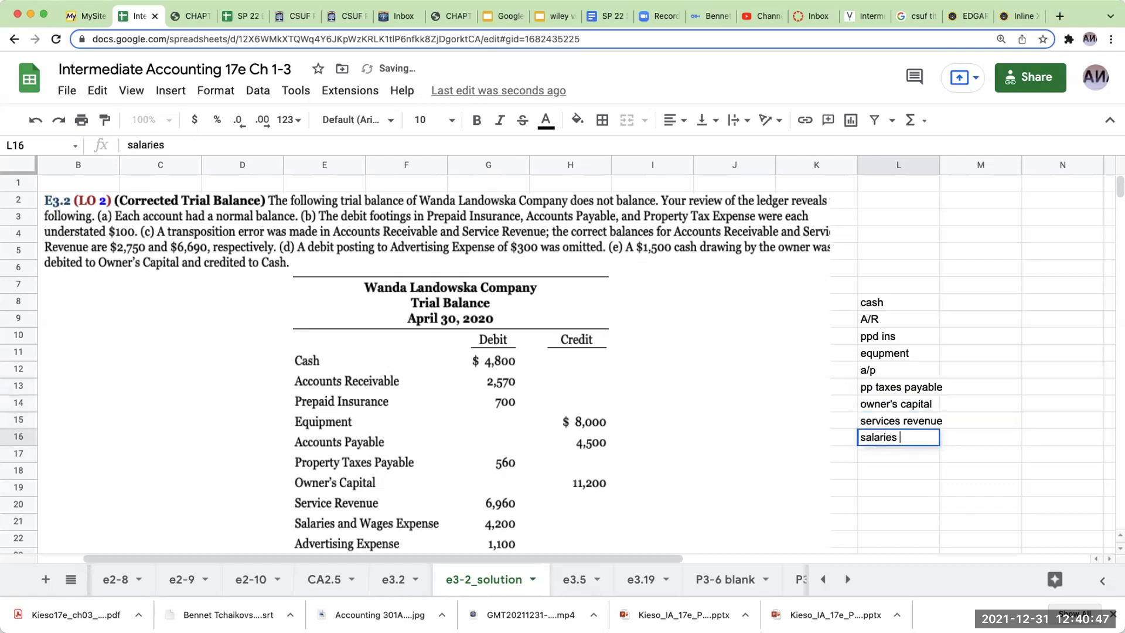
{"action": "type", "text": ". & w"}
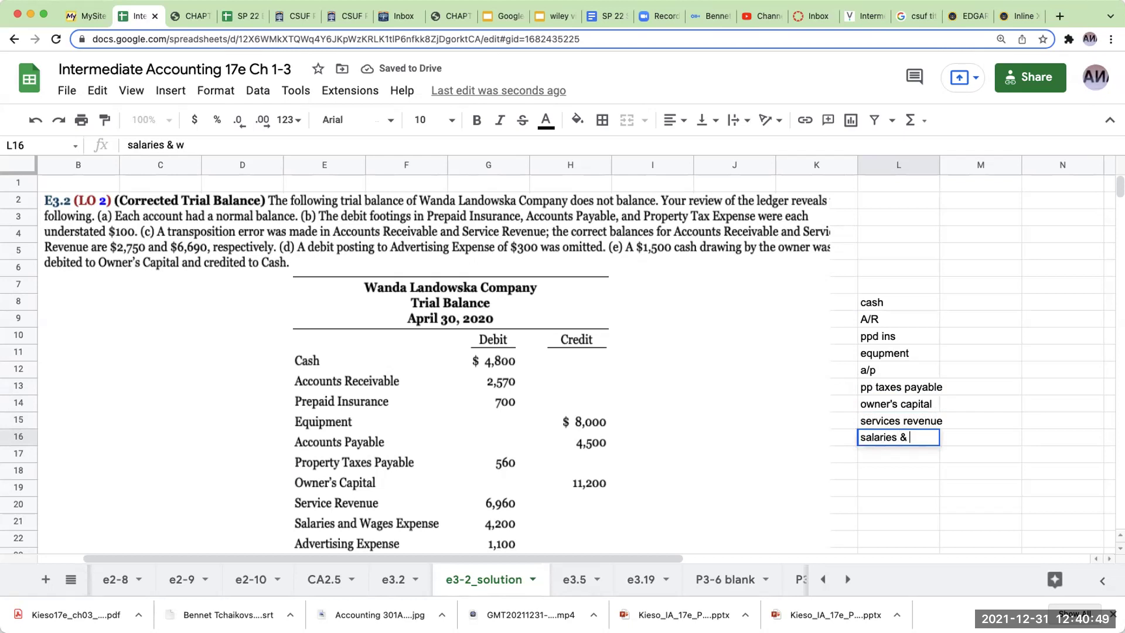
{"action": "type", "text": "ages exp"}
{"action": "key", "text": "Return"}
{"action": "type", "text": "ad"}
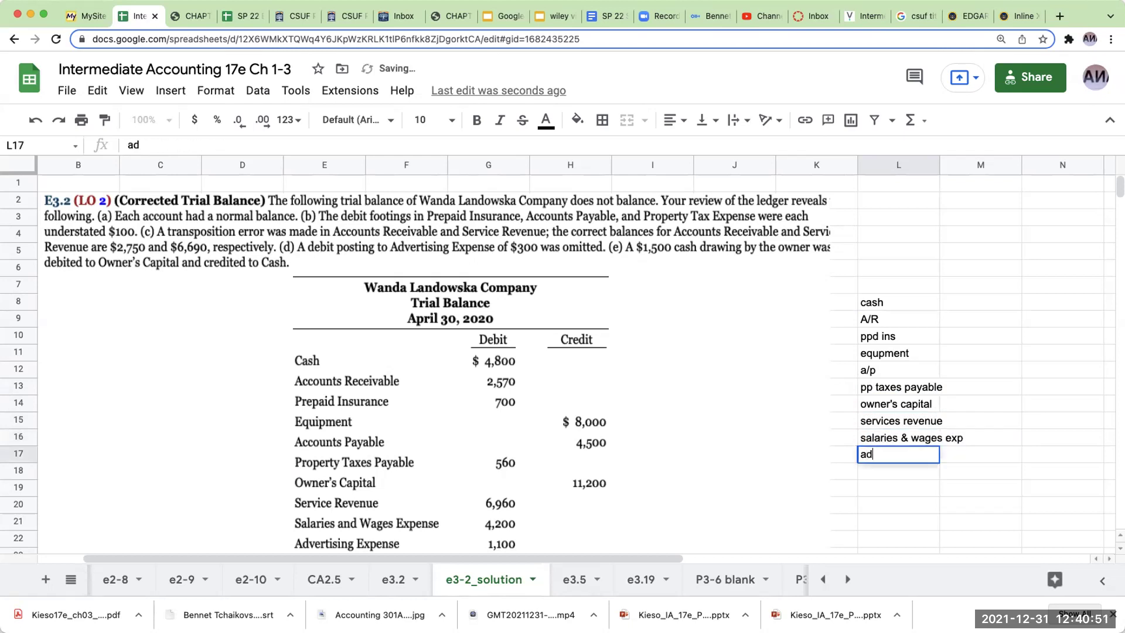
{"action": "type", "text": "v exp"}
{"action": "key", "text": "Return"}
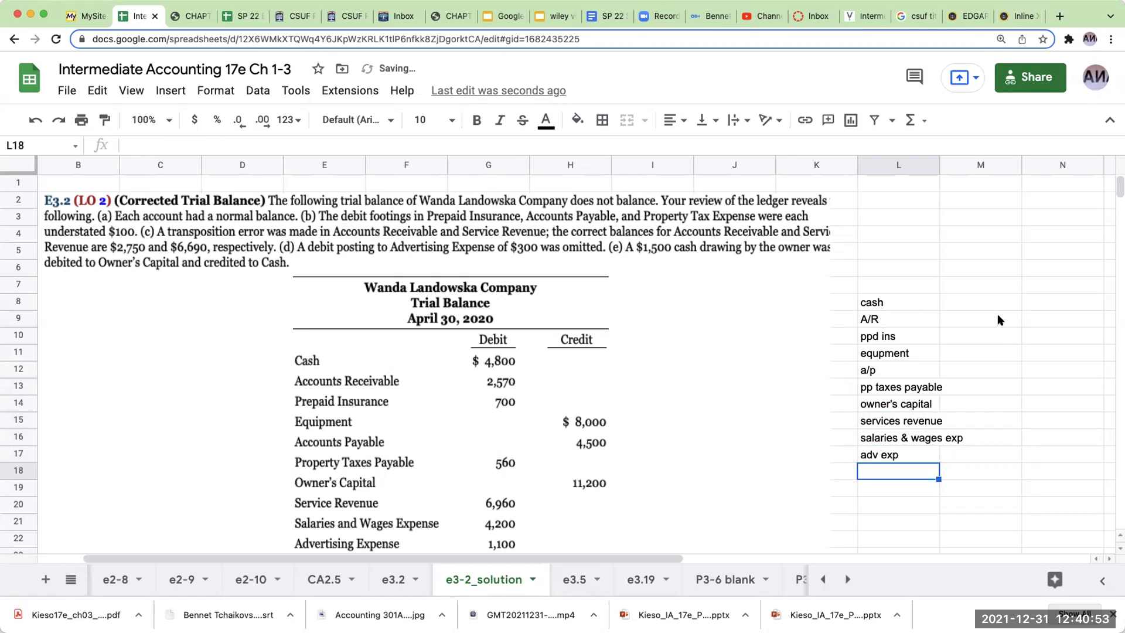
{"action": "scroll", "coordinate": [600, 401], "scroll_direction": "down", "scroll_amount": 1}
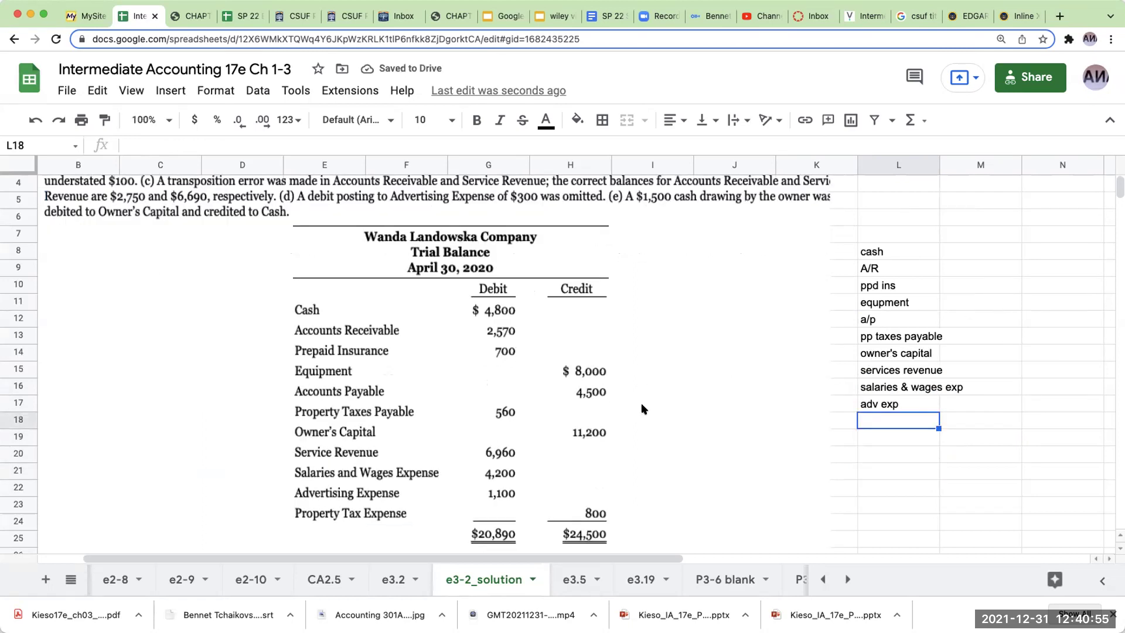
{"action": "type", "text": "p"}
{"action": "type", "text": "rop"}
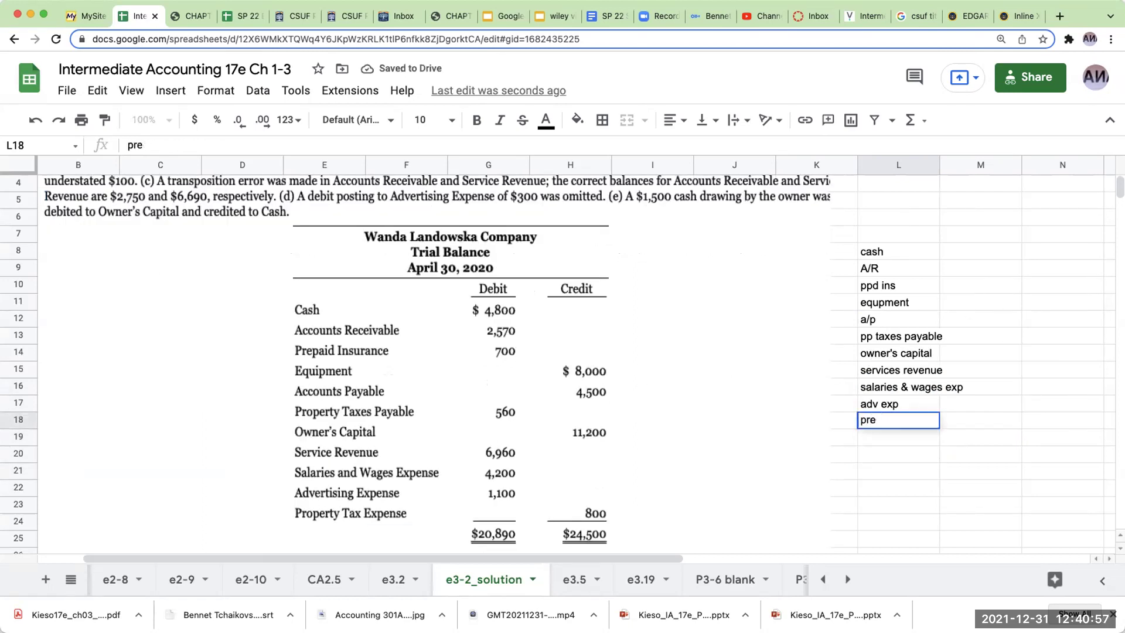
{"action": "type", "text": " tax expense"}
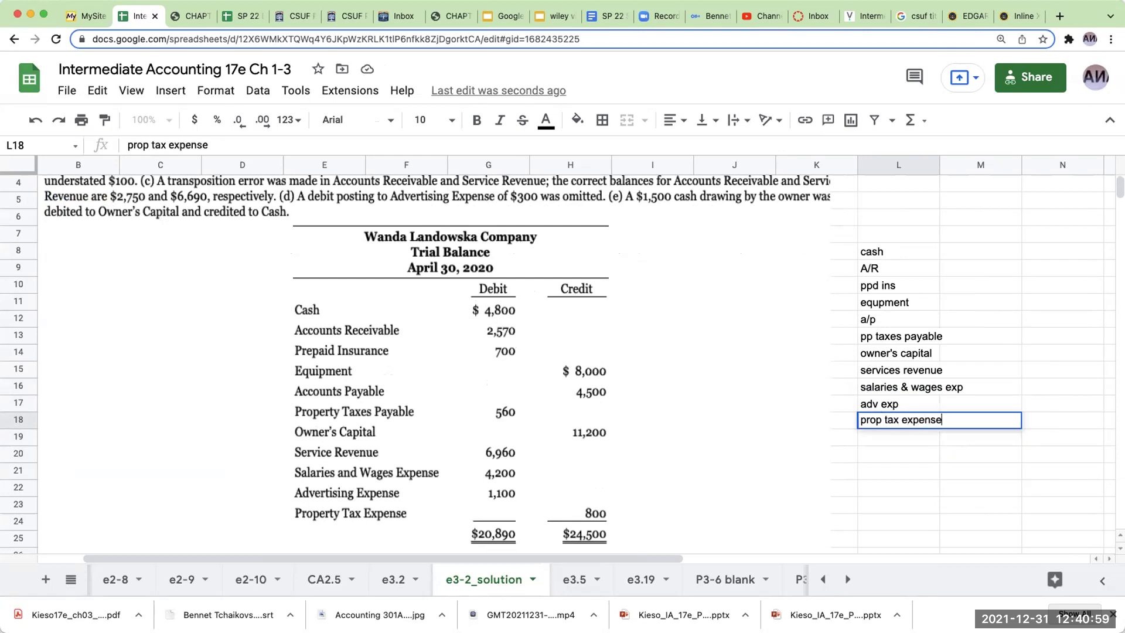
{"action": "key", "text": "Return"}
Enter balances 4800, 2570 and 700 as debits and 8000 and 4500 as credits
{"action": "left_click", "coordinate": [1000, 253]}
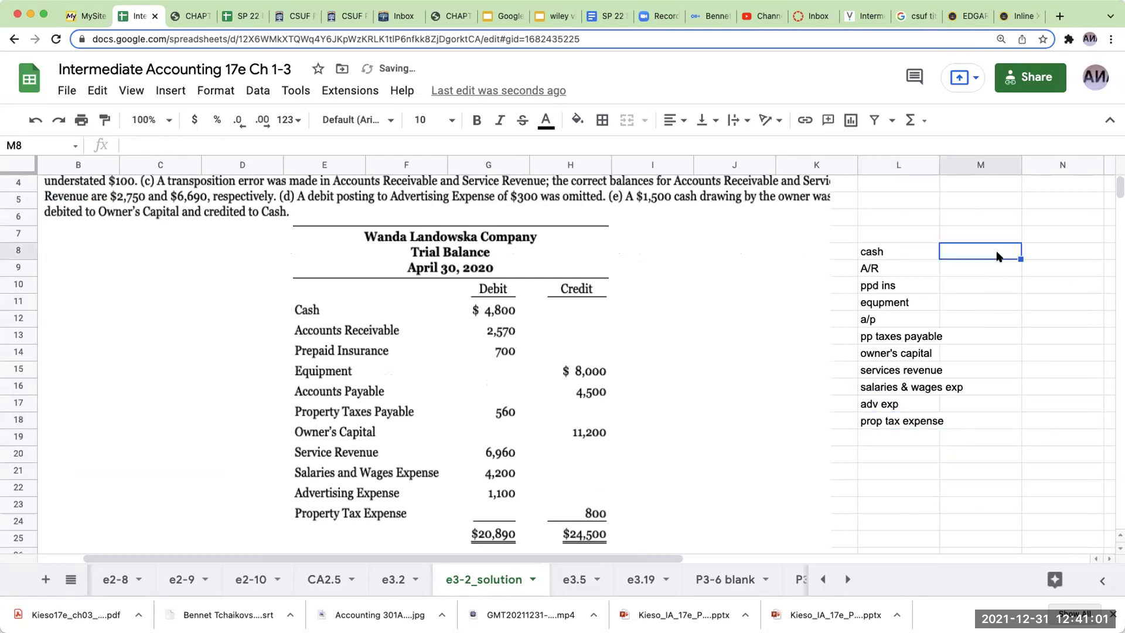
{"action": "type", "text": "4800"}
{"action": "key", "text": "Return"}
{"action": "type", "text": "2570"}
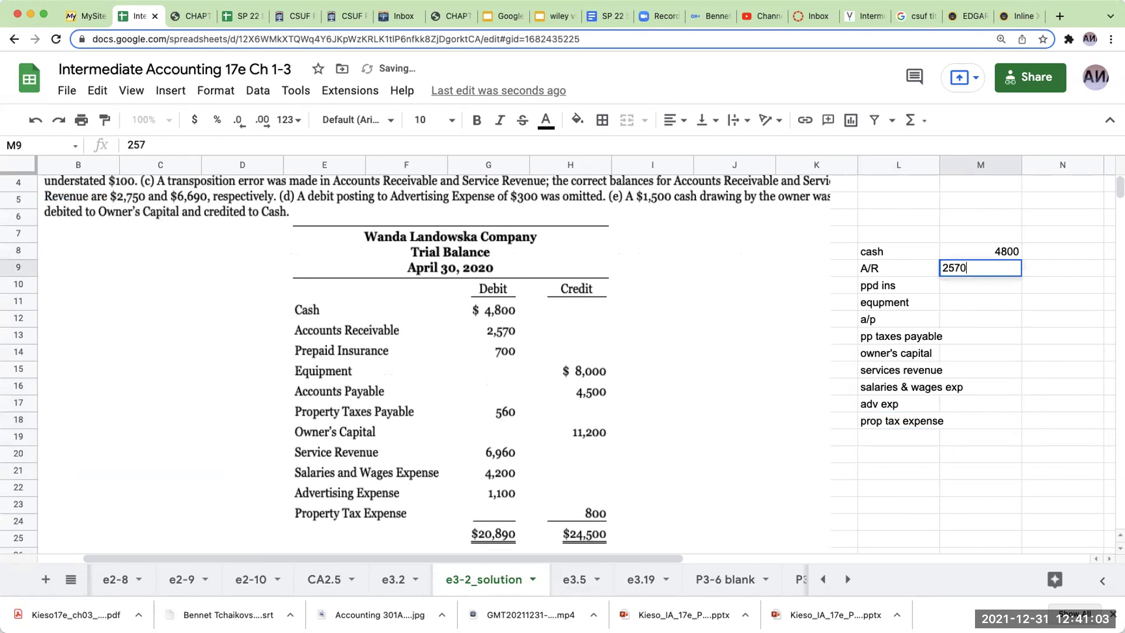
{"action": "key", "text": "Return"}
{"action": "type", "text": "700"}
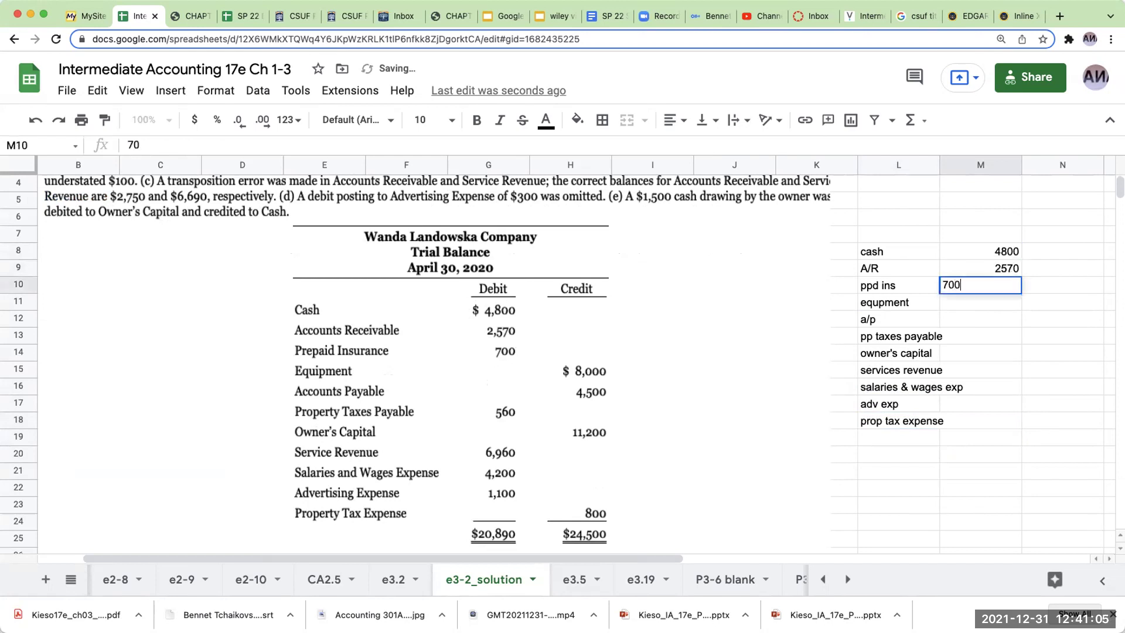
{"action": "key", "text": "Return"}
{"action": "left_click", "coordinate": [1062, 302]}
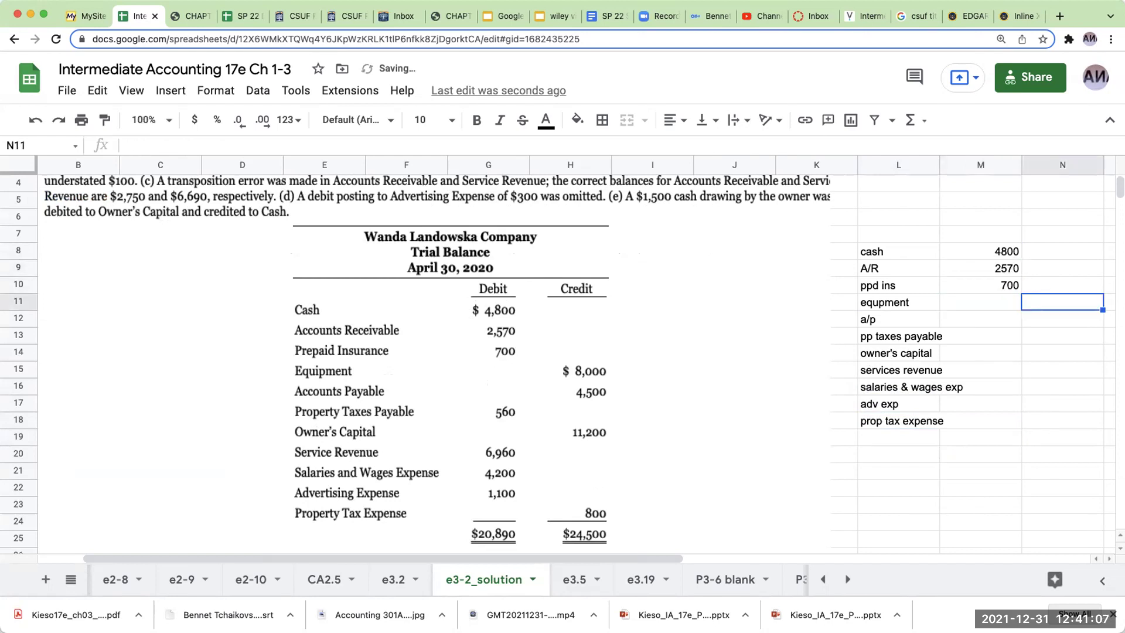
{"action": "type", "text": "8000"}
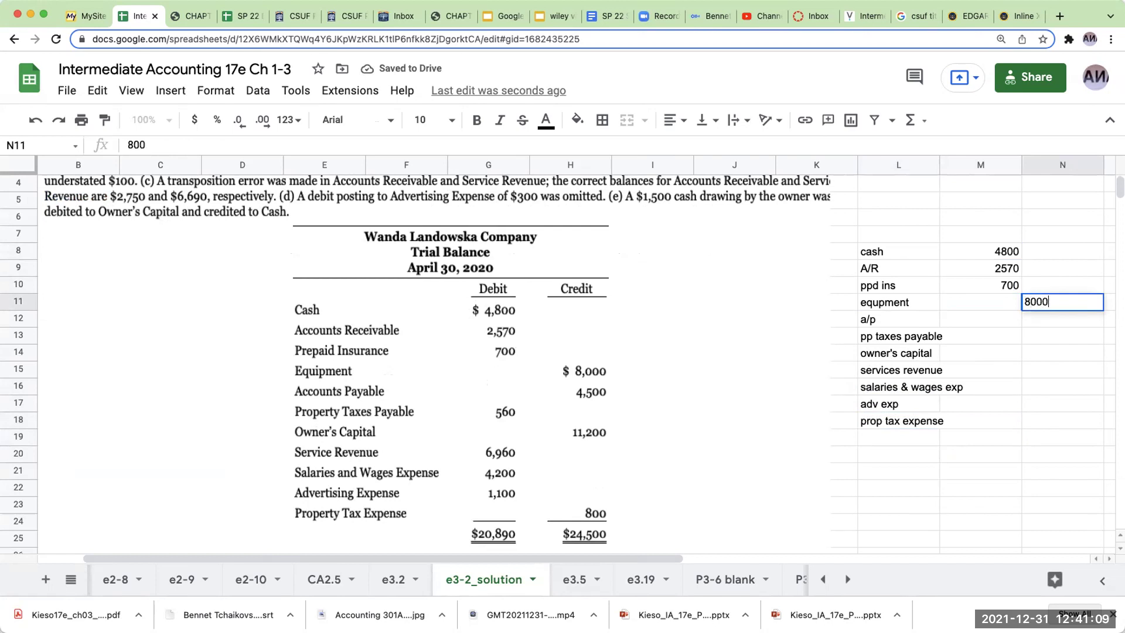
{"action": "key", "text": "Return"}
{"action": "type", "text": "4500"}
{"action": "key", "text": "Return"}
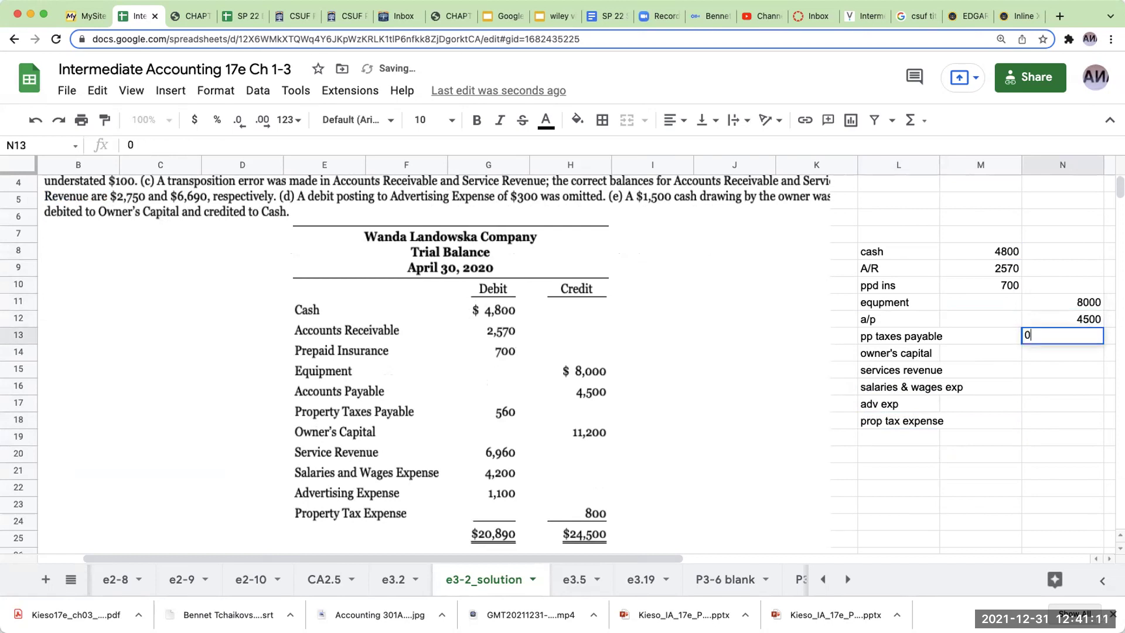
Enter the remaining balances 560, 11200, 6960, 4200, 1100 and 800 in columns M/N
{"action": "left_click", "coordinate": [980, 336]}
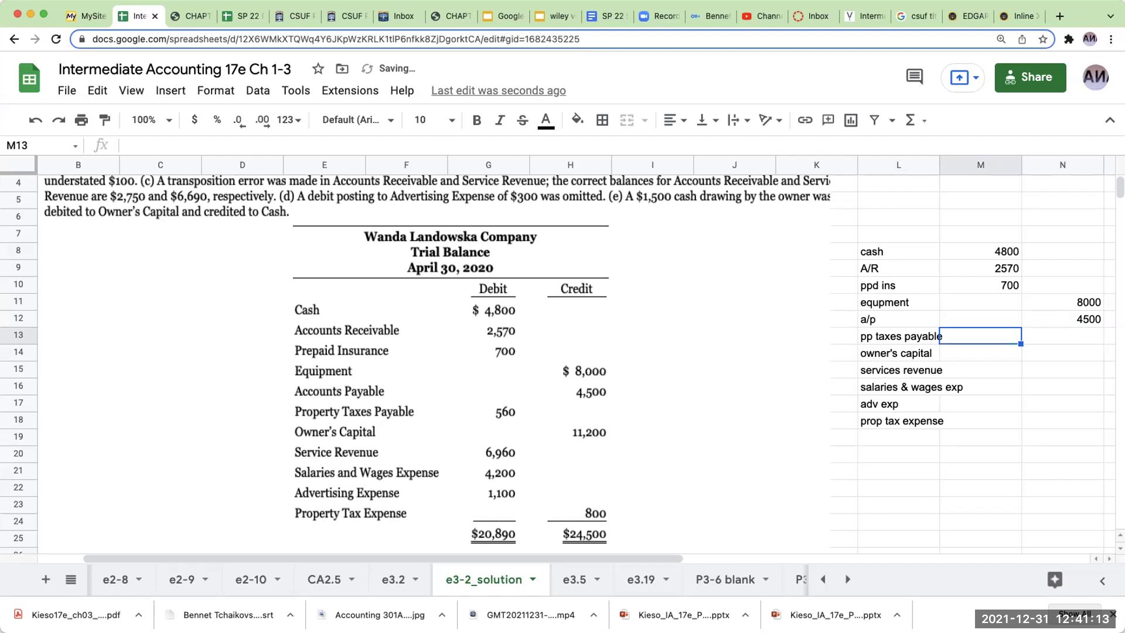
{"action": "type", "text": "560"}
{"action": "key", "text": "Return"}
{"action": "left_click", "coordinate": [1062, 353]}
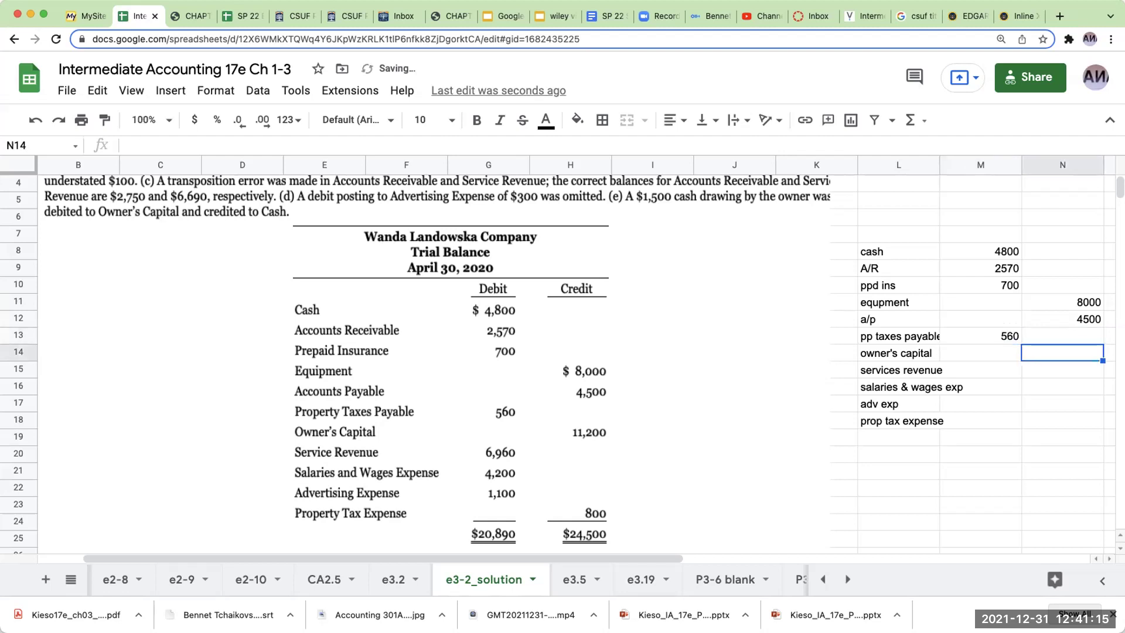
{"action": "type", "text": "11200"}
{"action": "left_click", "coordinate": [980, 370]}
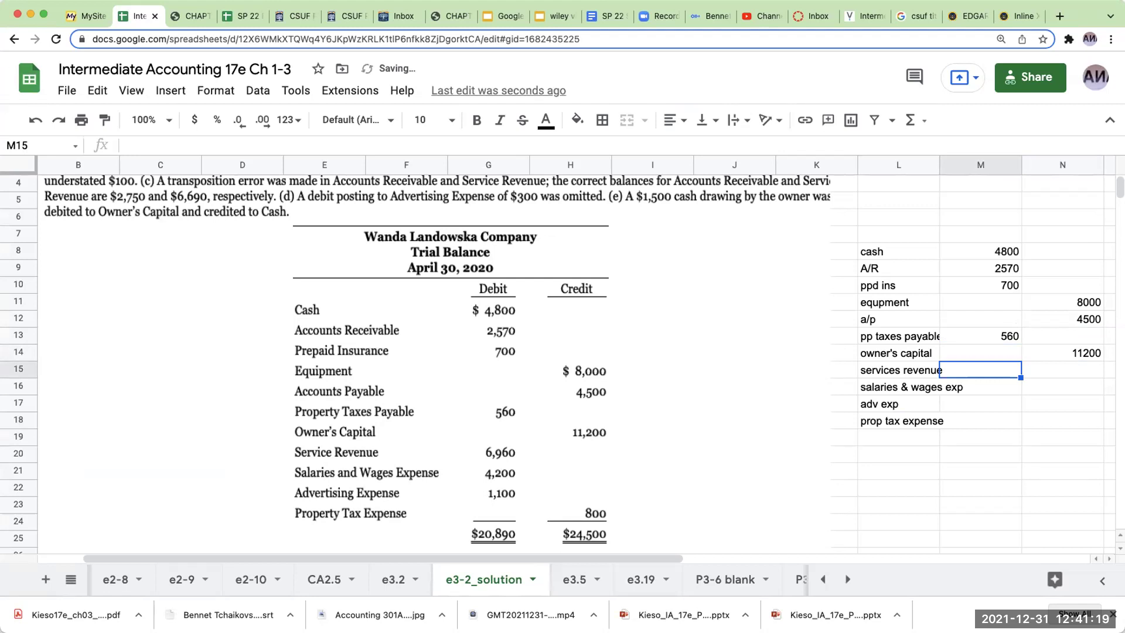
{"action": "type", "text": "6960"}
{"action": "key", "text": "Return"}
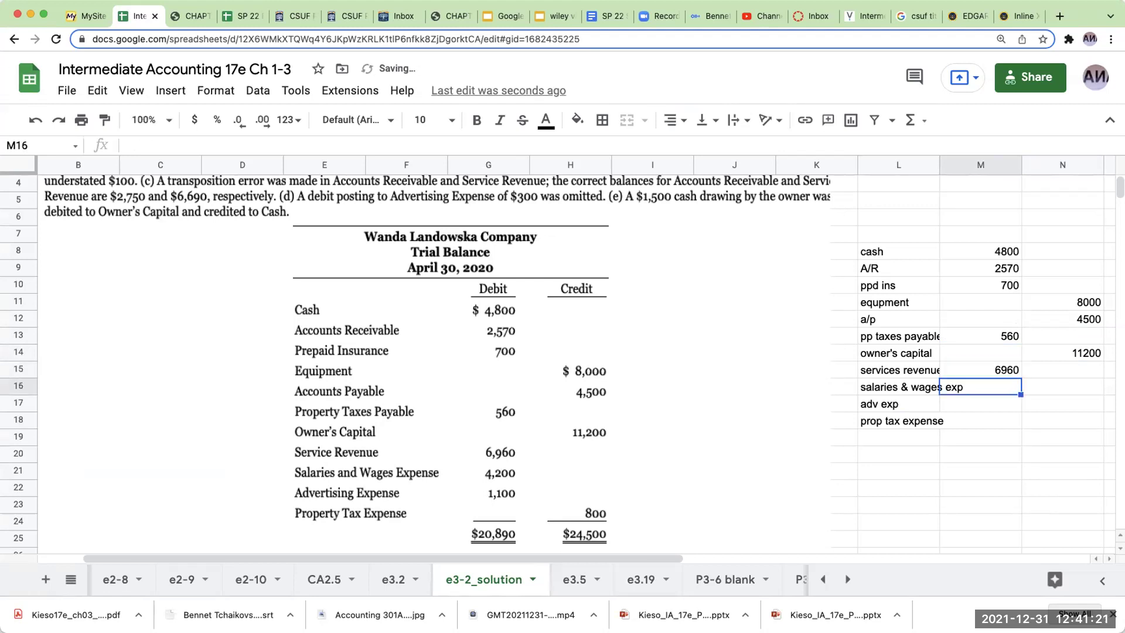
{"action": "type", "text": "4200"}
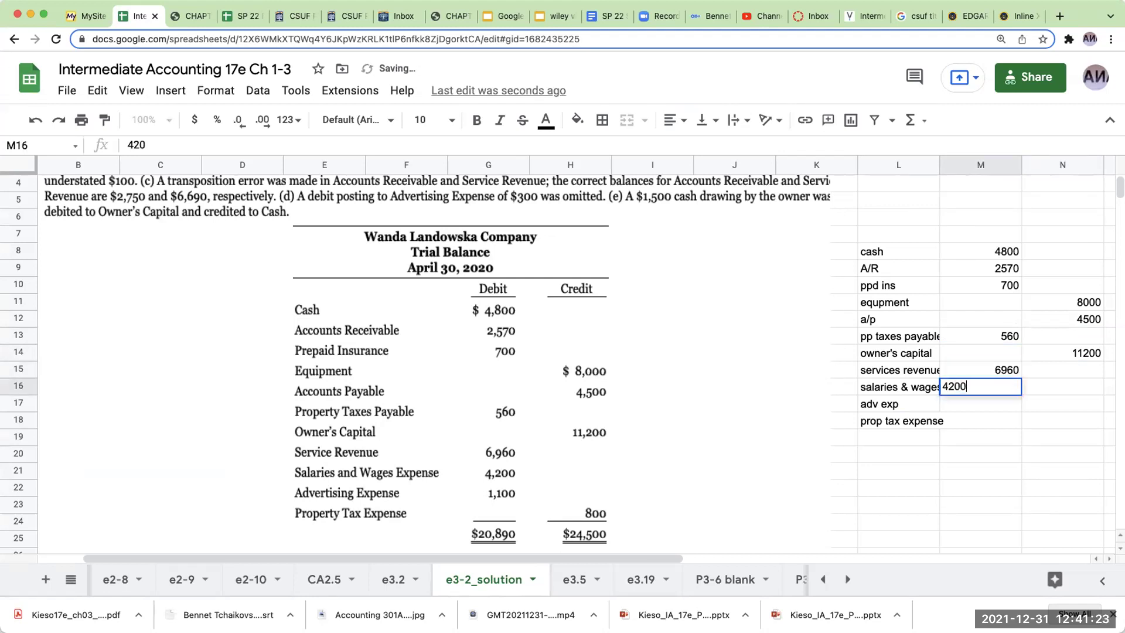
{"action": "key", "text": "Return"}
{"action": "type", "text": "1100"}
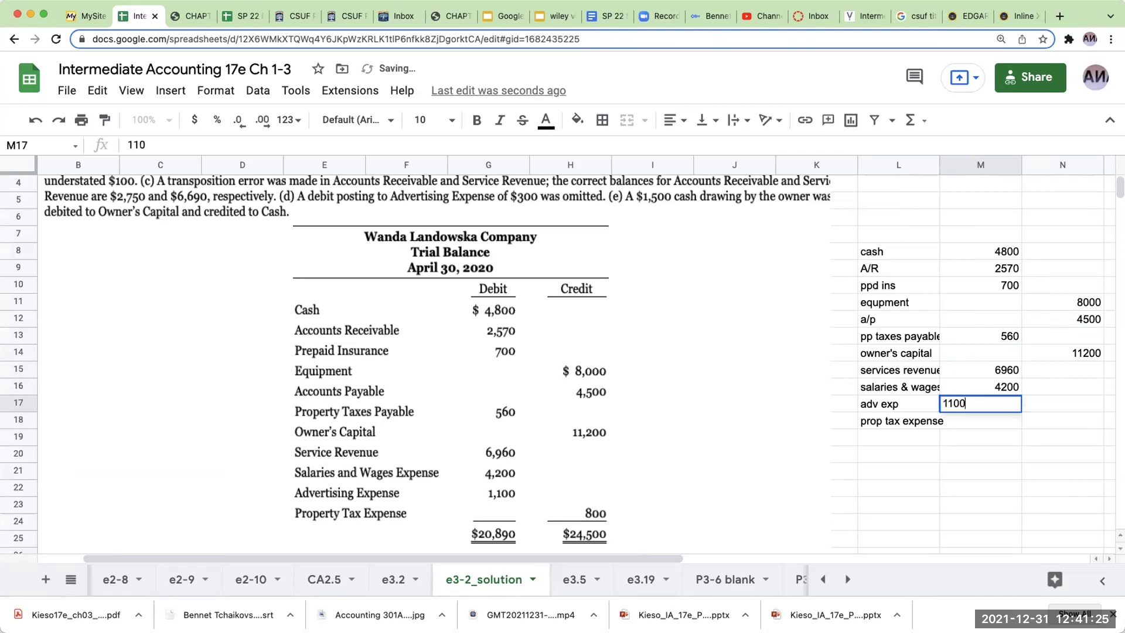
{"action": "key", "text": "Return"}
{"action": "left_click", "coordinate": [1062, 419]}
{"action": "type", "text": "800"}
{"action": "key", "text": "Return"}
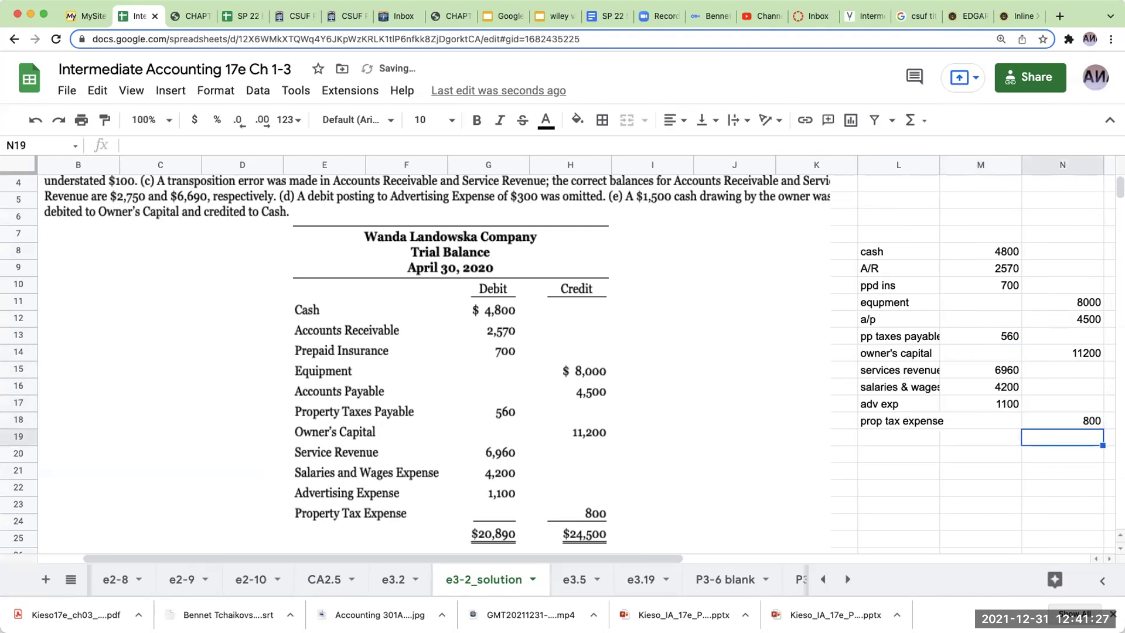
{"action": "key", "text": "Left"}
{"action": "key", "text": "Left"}
{"action": "key", "text": "Down"}
{"action": "key", "text": "Down"}
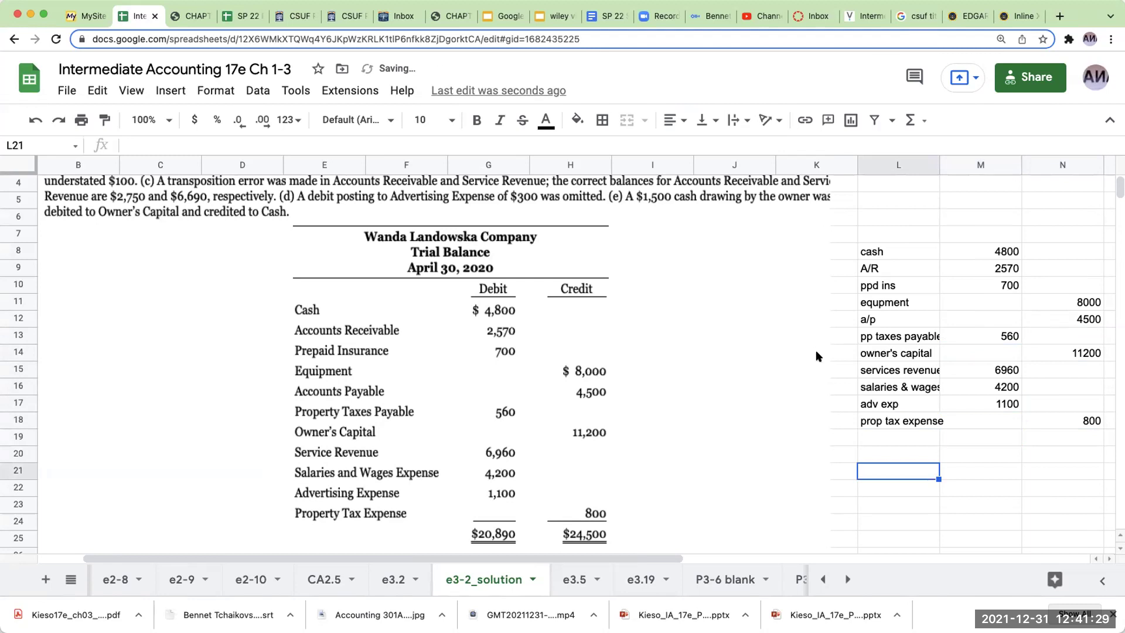
{"action": "scroll", "coordinate": [987, 445], "scroll_direction": "down", "scroll_amount": 3}
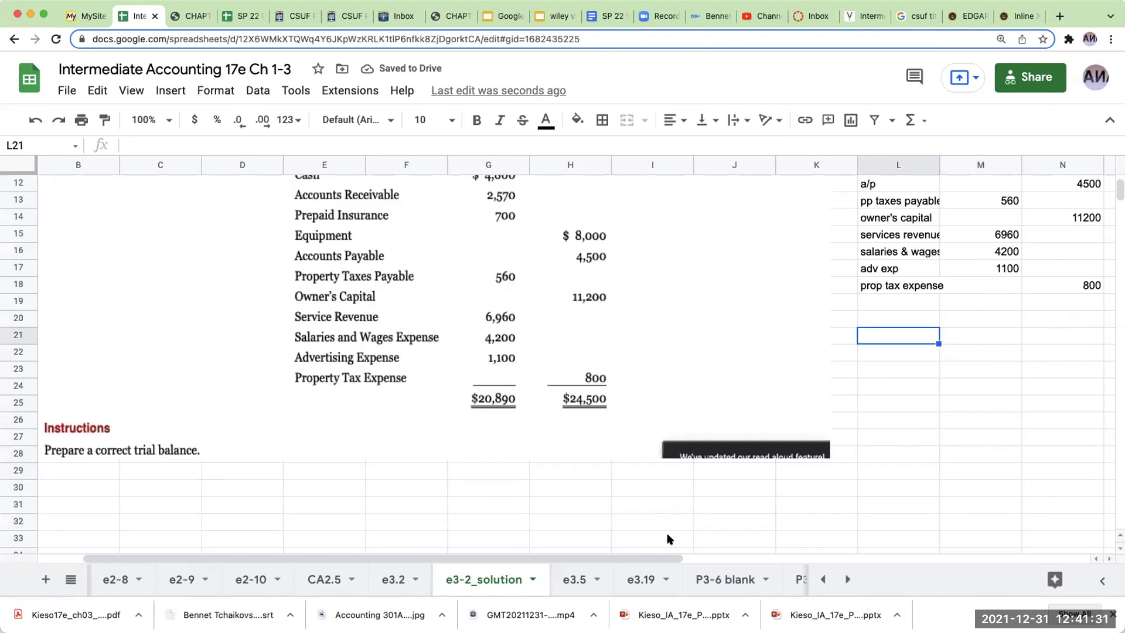
On the P3-6_sol sheet, select the debit/credit T-account template range J5:L10
{"action": "left_click", "coordinate": [793, 580]}
{"action": "scroll", "coordinate": [620, 498], "scroll_direction": "up", "scroll_amount": 10}
{"action": "left_click_drag", "start_coordinate": [677, 557], "coordinate": [400, 557]}
{"action": "left_click_drag", "start_coordinate": [400, 257], "coordinate": [495, 339]}
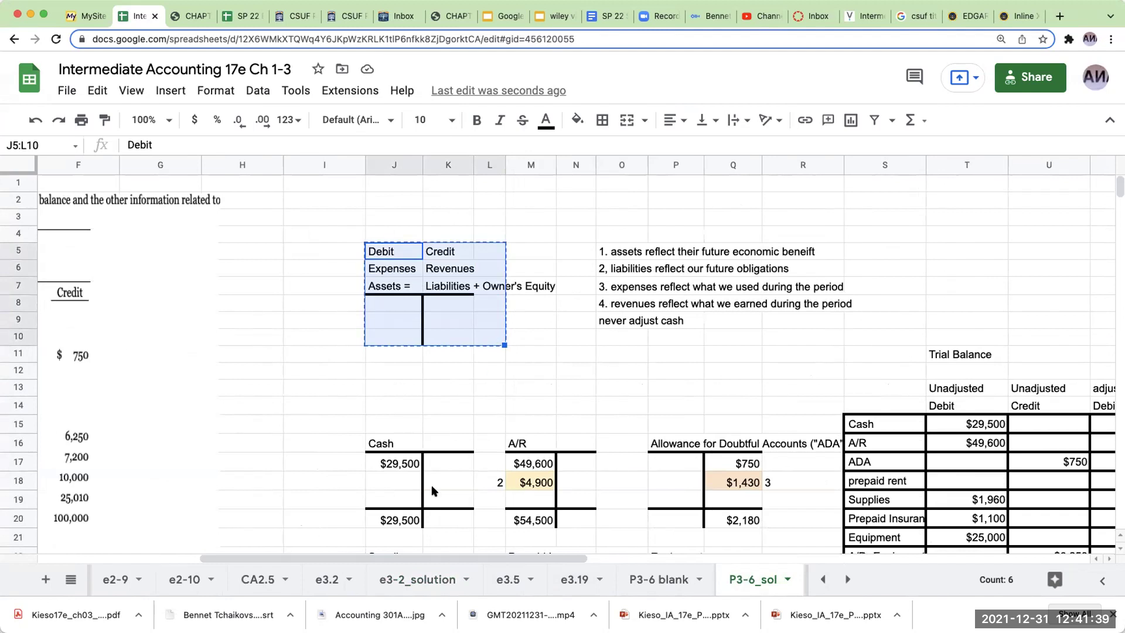
Paste the T-account template below the trial balance on e3-2_solution
{"action": "left_click", "coordinate": [396, 581]}
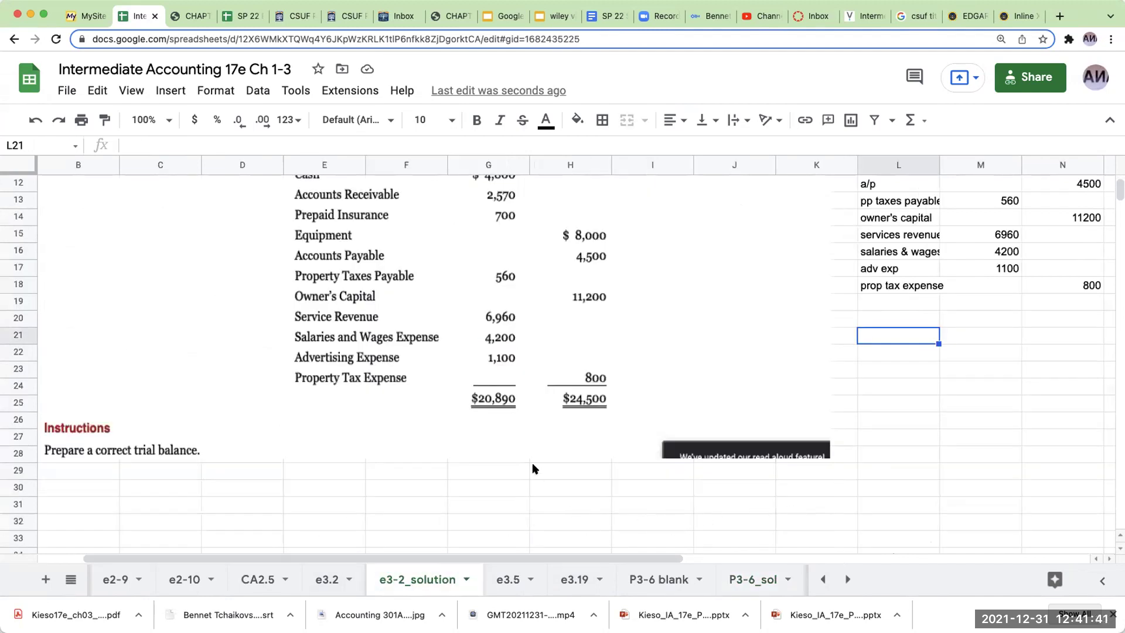
{"action": "scroll", "coordinate": [533, 467], "scroll_direction": "down", "scroll_amount": 3}
{"action": "left_click", "coordinate": [476, 385]}
{"action": "type", "text": "Debit\tCredit Expenses\tRevenues Assets =\tLiabilities + Owner's Equity"}
{"action": "left_click", "coordinate": [489, 426]}
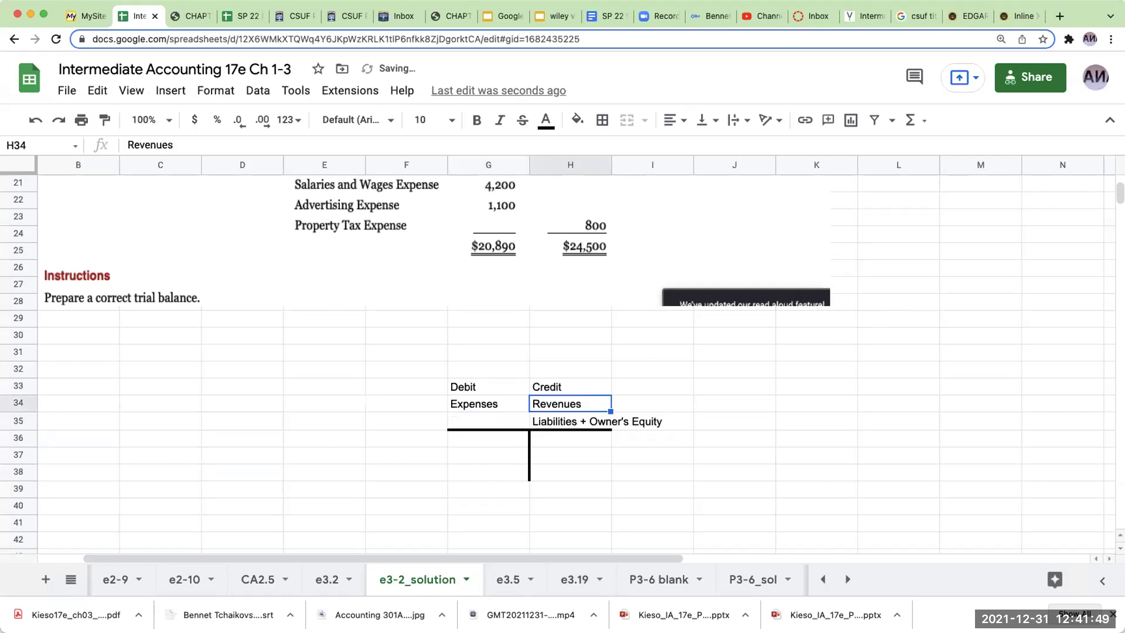
Clear the template's old Revenues, Expenses, Debit, Credit and equity labels
{"action": "key", "text": "Delete"}
{"action": "key", "text": "Down"}
{"action": "key", "text": "Up"}
{"action": "key", "text": "Down"}
{"action": "key", "text": "Delete"}
{"action": "key", "text": "Left"}
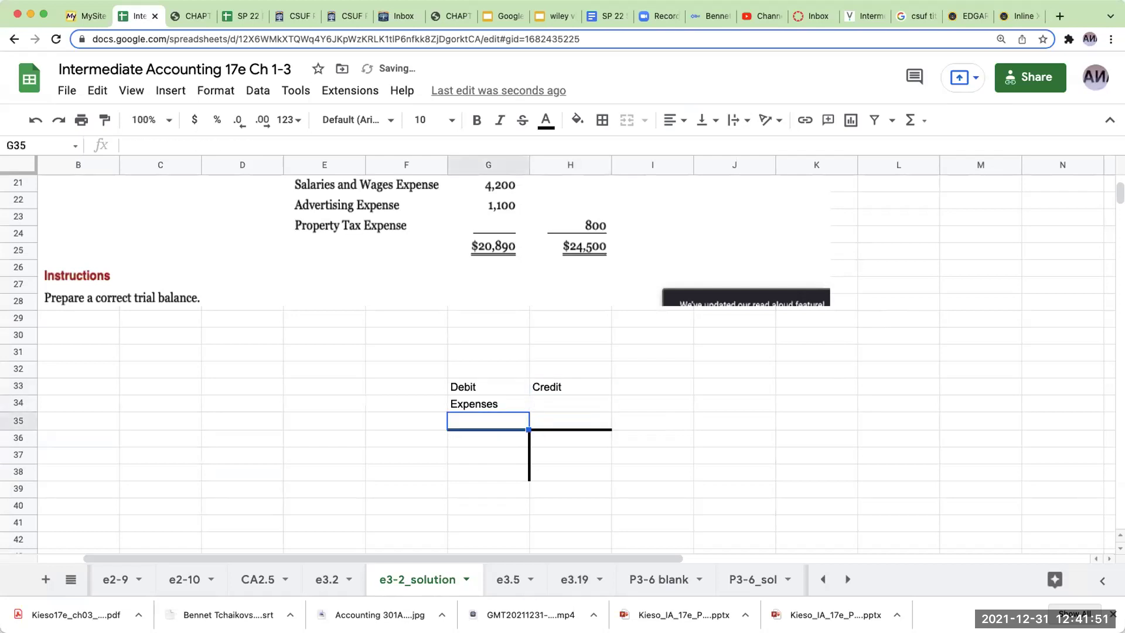
{"action": "key", "text": "Up"}
{"action": "key", "text": "Delete"}
{"action": "key", "text": "Up"}
{"action": "key", "text": "Delete"}
{"action": "key", "text": "Right"}
{"action": "key", "text": "Delete"}
{"action": "key", "text": "Down"}
{"action": "key", "text": "Down"}
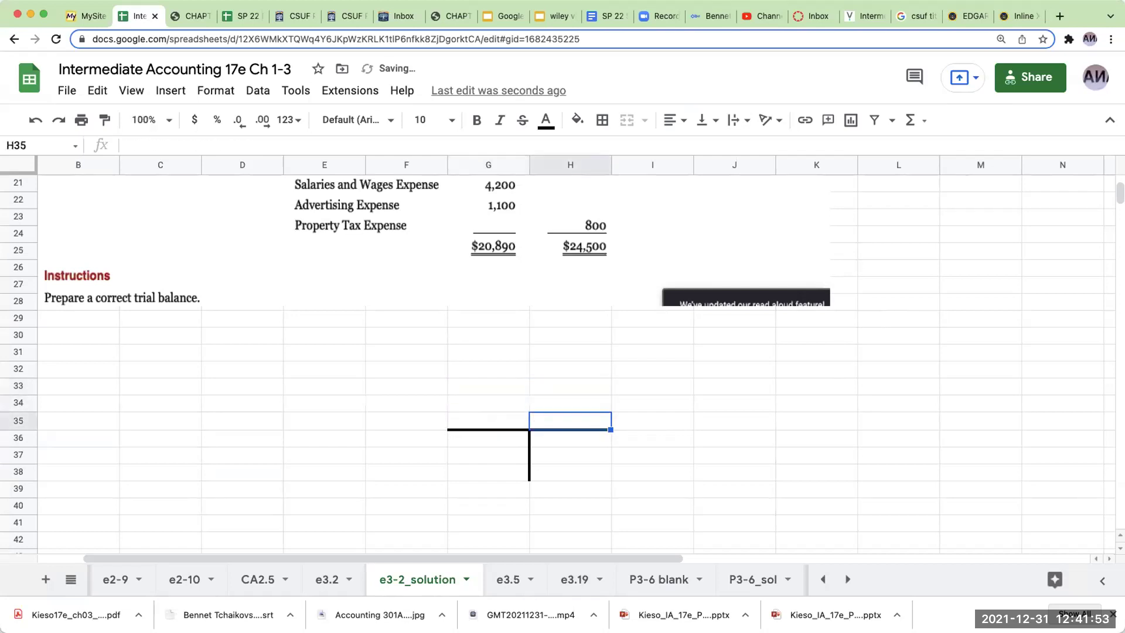
{"action": "key", "text": "Left"}
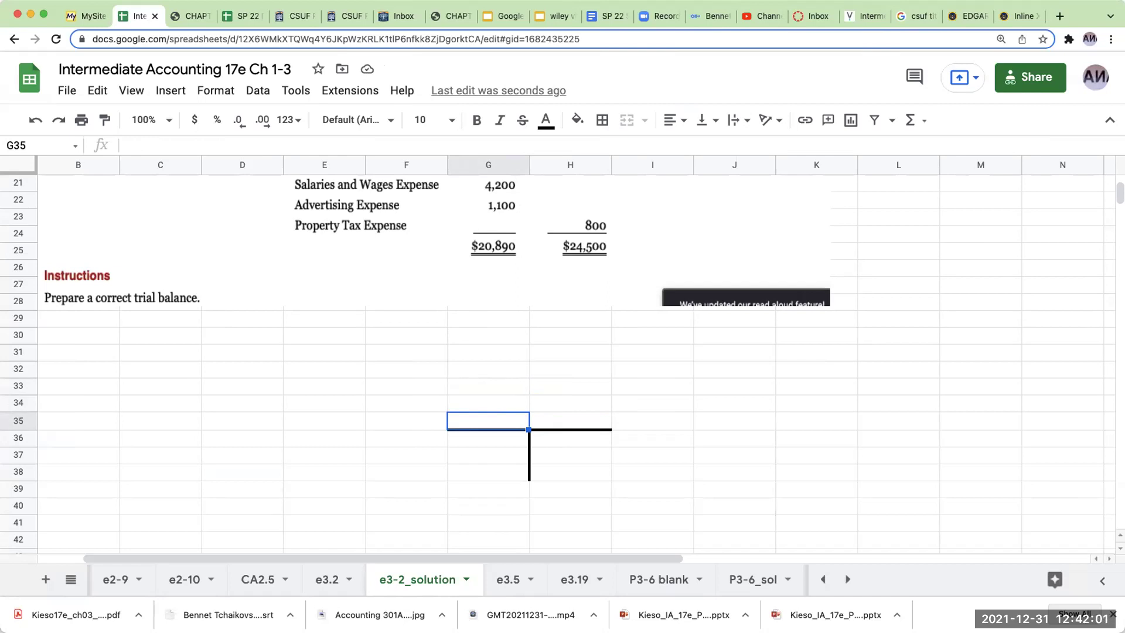
Head the T-account 'assets =' and 'liabilities + owner's equity'
{"action": "type", "text": "assets ="}
{"action": "left_click", "coordinate": [570, 420]}
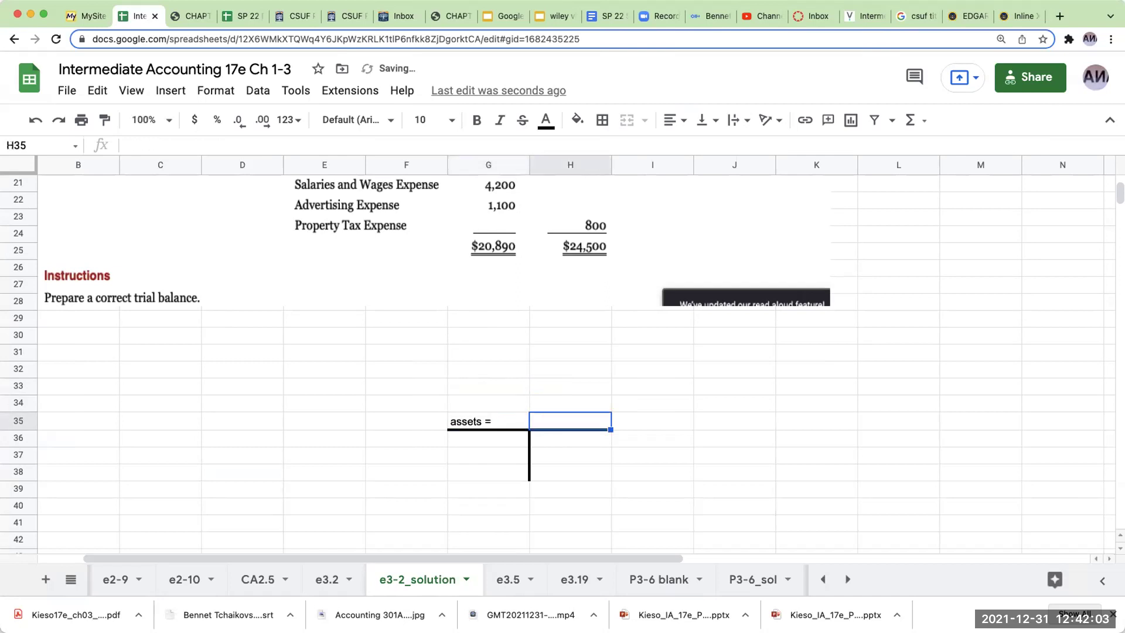
{"action": "type", "text": "liabiltieis"}
{"action": "key", "text": "BackSpace"}
{"action": "key", "text": "BackSpace"}
{"action": "key", "text": "BackSpace"}
{"action": "key", "text": "BackSpace"}
{"action": "key", "text": "BackSpace"}
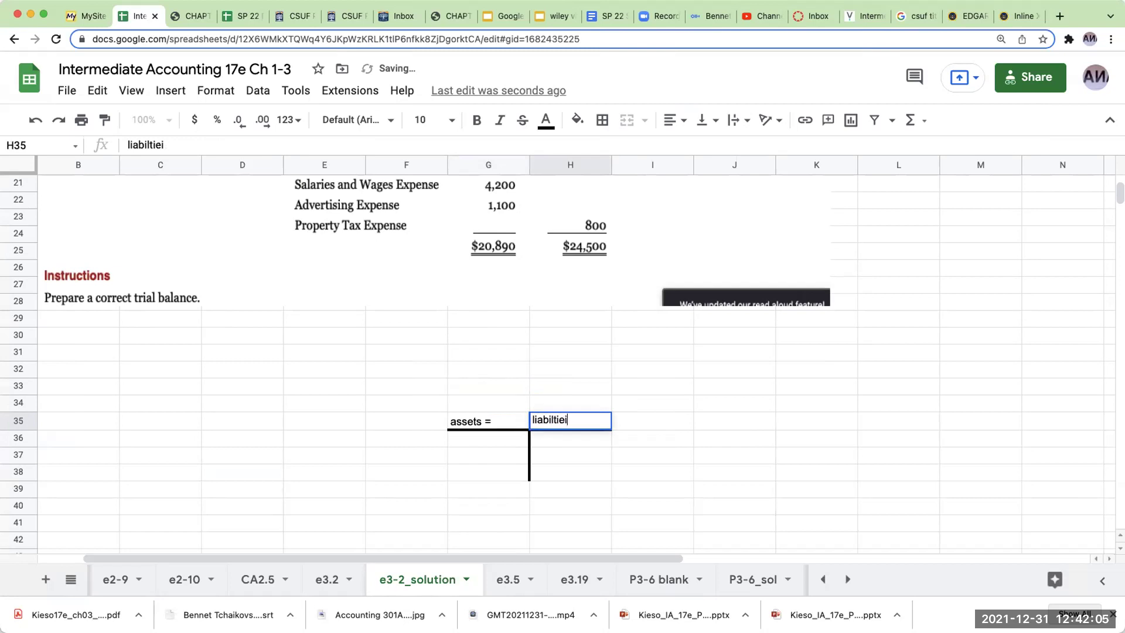
{"action": "type", "text": "ities "}
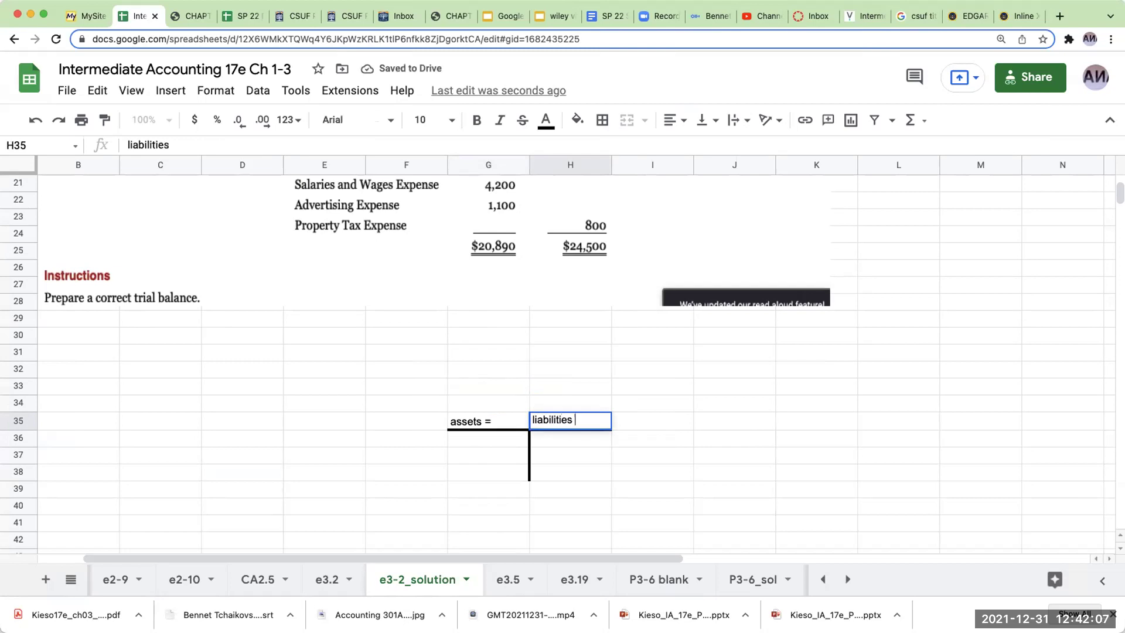
{"action": "type", "text": "+ owner's equity"}
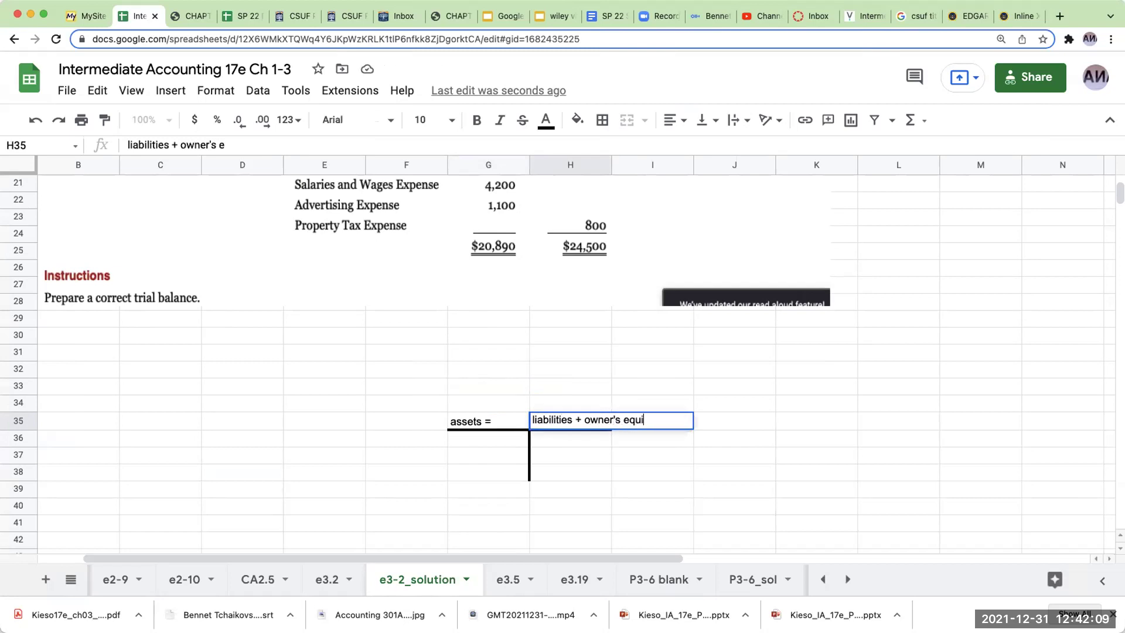
{"action": "key", "text": "Return"}
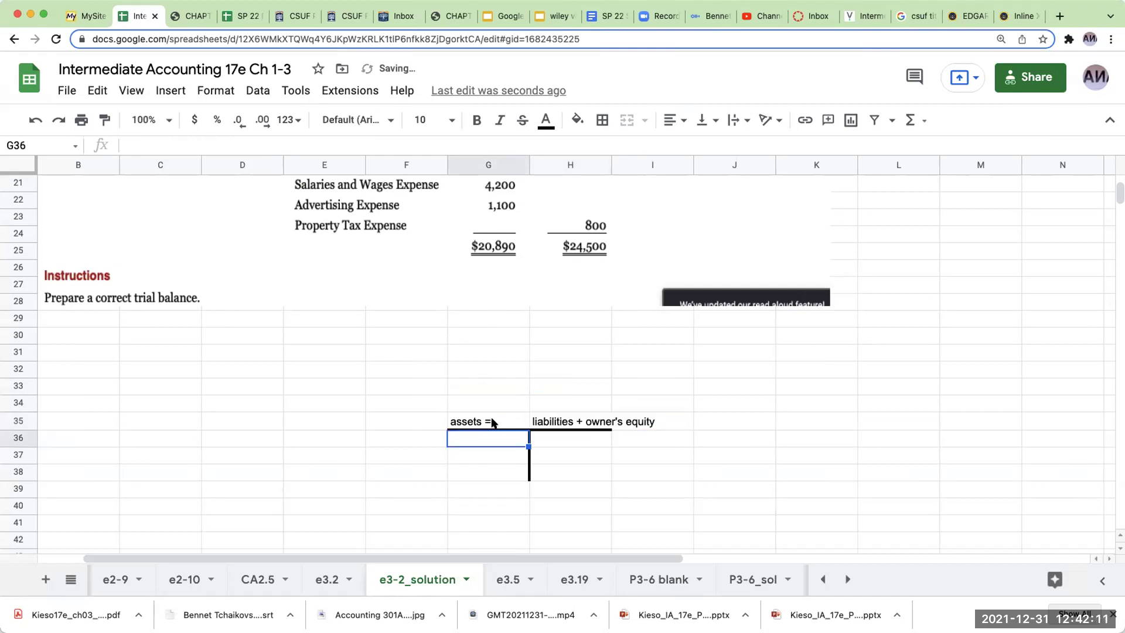
Scroll Apple's 2021 10-K balance sheet down to the liabilities and shareholders' equity totals of 351,002 million
{"action": "left_click", "coordinate": [1008, 17]}
{"action": "scroll", "coordinate": [714, 311], "scroll_direction": "down", "scroll_amount": 5}
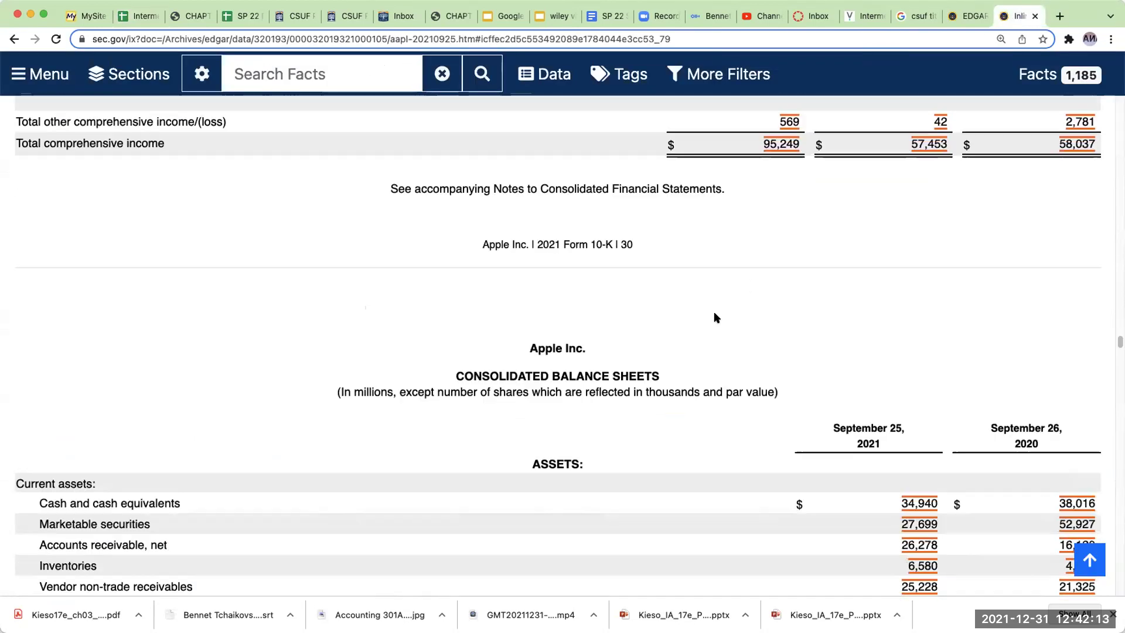
{"action": "scroll", "coordinate": [527, 283], "scroll_direction": "down", "scroll_amount": 8}
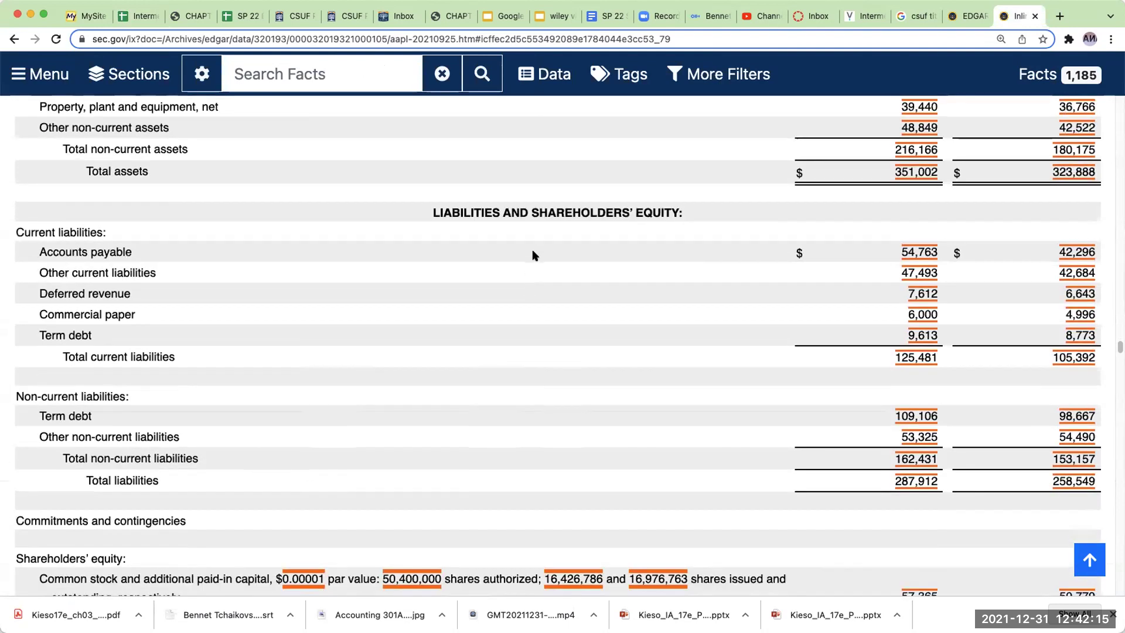
{"action": "scroll", "coordinate": [519, 297], "scroll_direction": "down", "scroll_amount": 3}
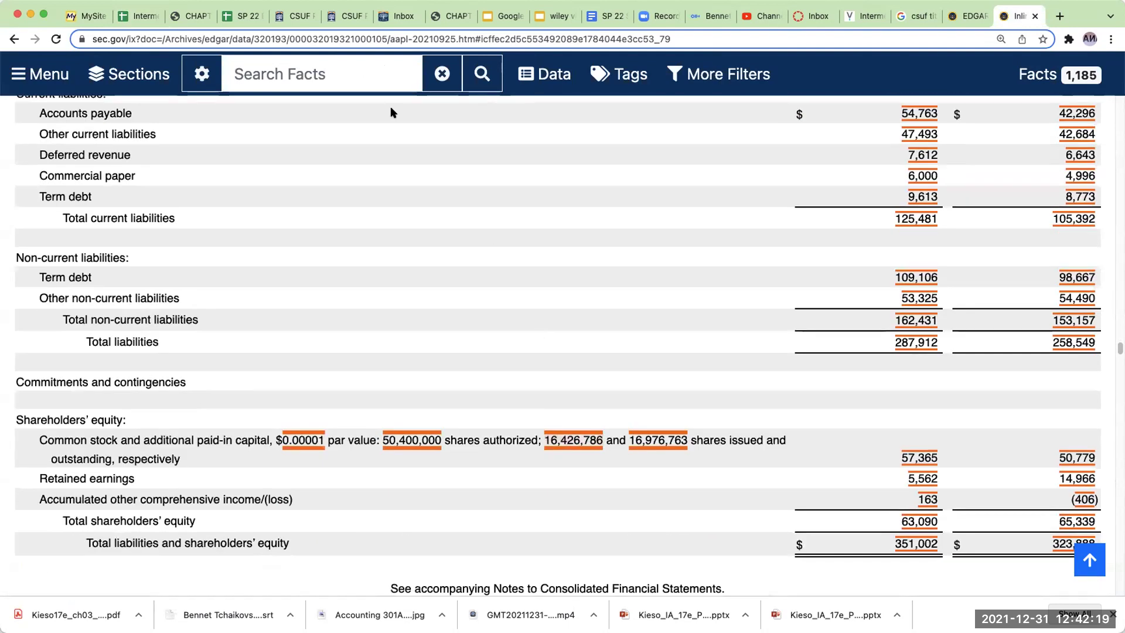
Label the T-account columns 'debit' and 'credit' above the headings
{"action": "left_click", "coordinate": [138, 16]}
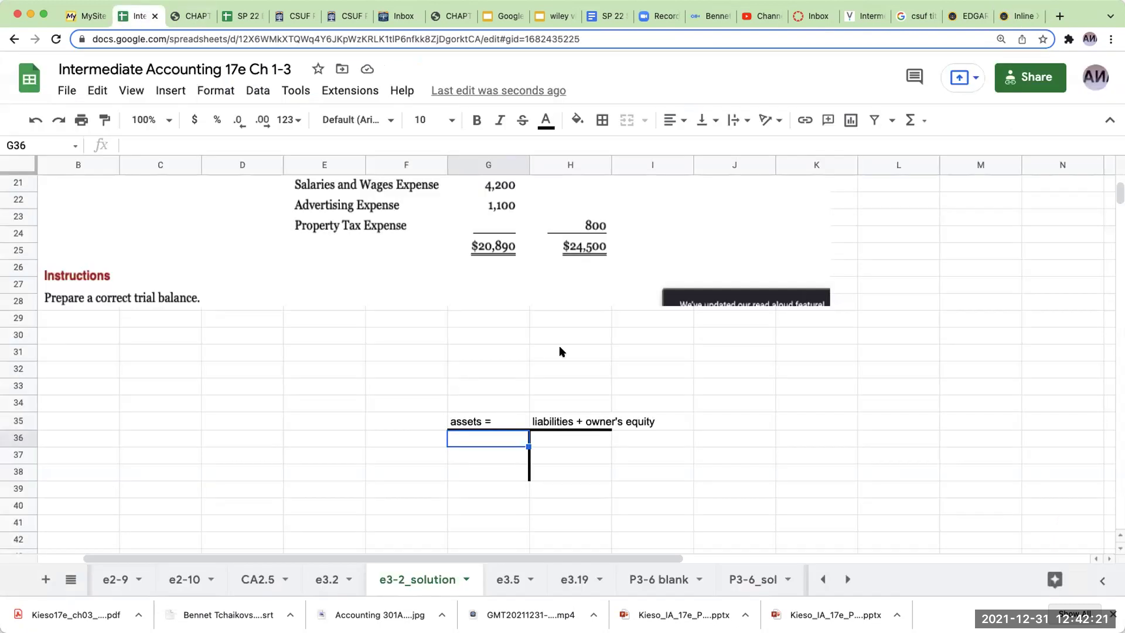
{"action": "left_click", "coordinate": [471, 427]}
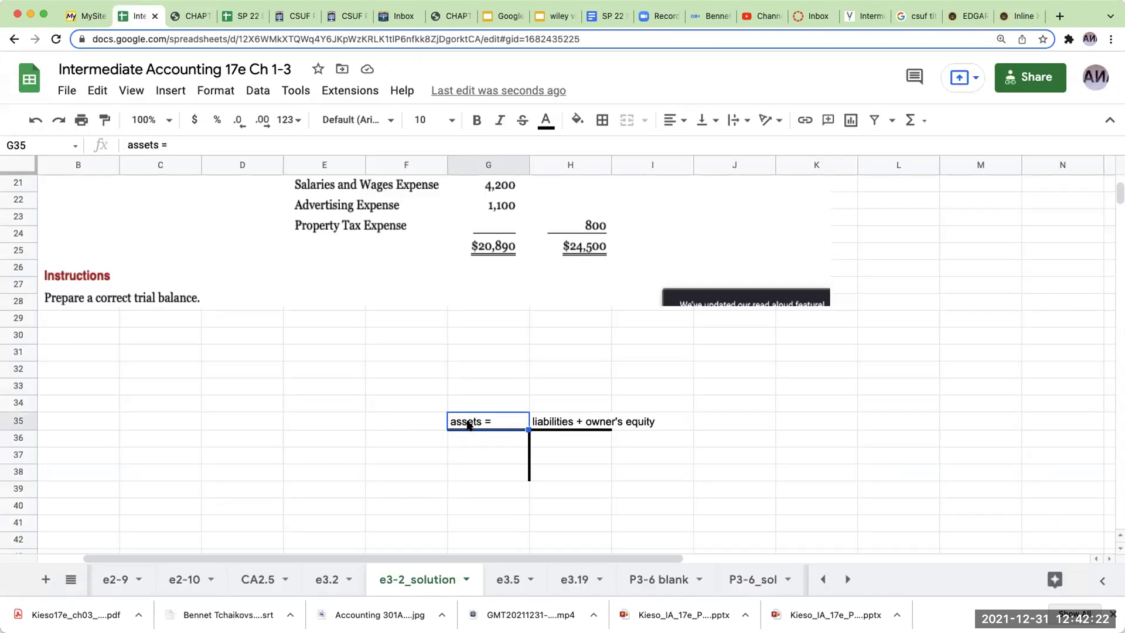
{"action": "left_click", "coordinate": [490, 389]}
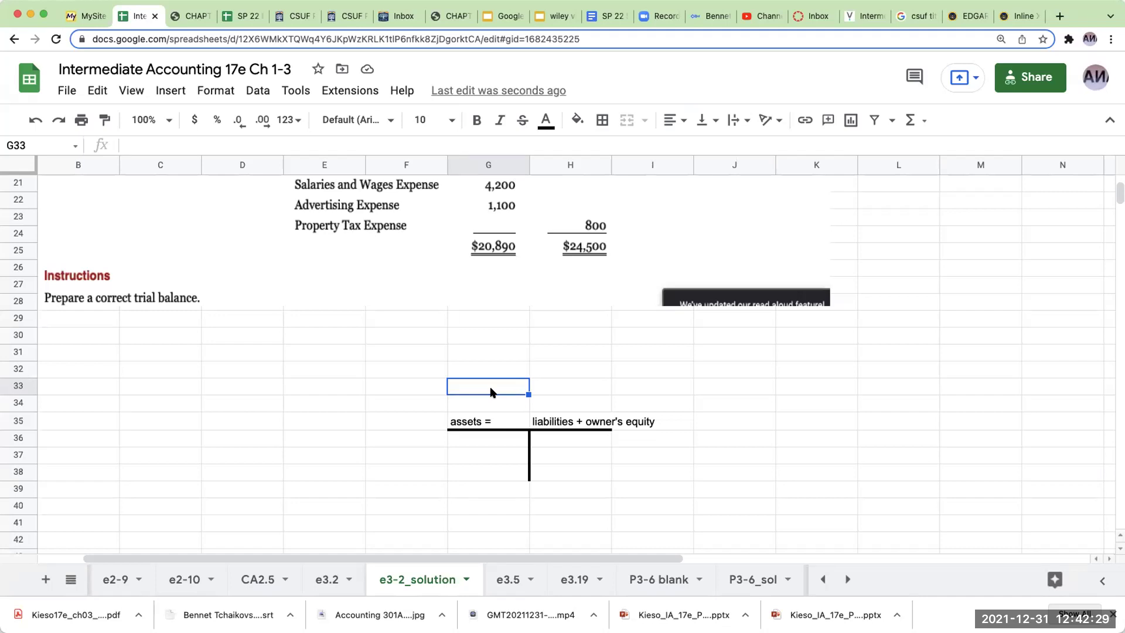
{"action": "type", "text": "deb"}
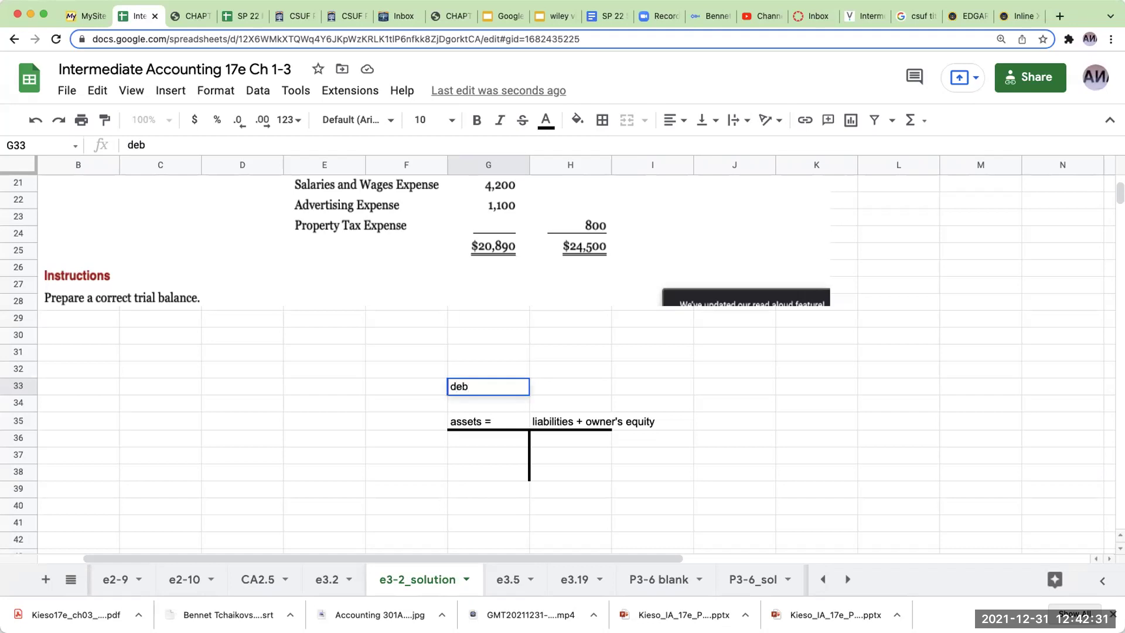
{"action": "type", "text": "it"}
{"action": "key", "text": "Tab"}
{"action": "type", "text": "crei"}
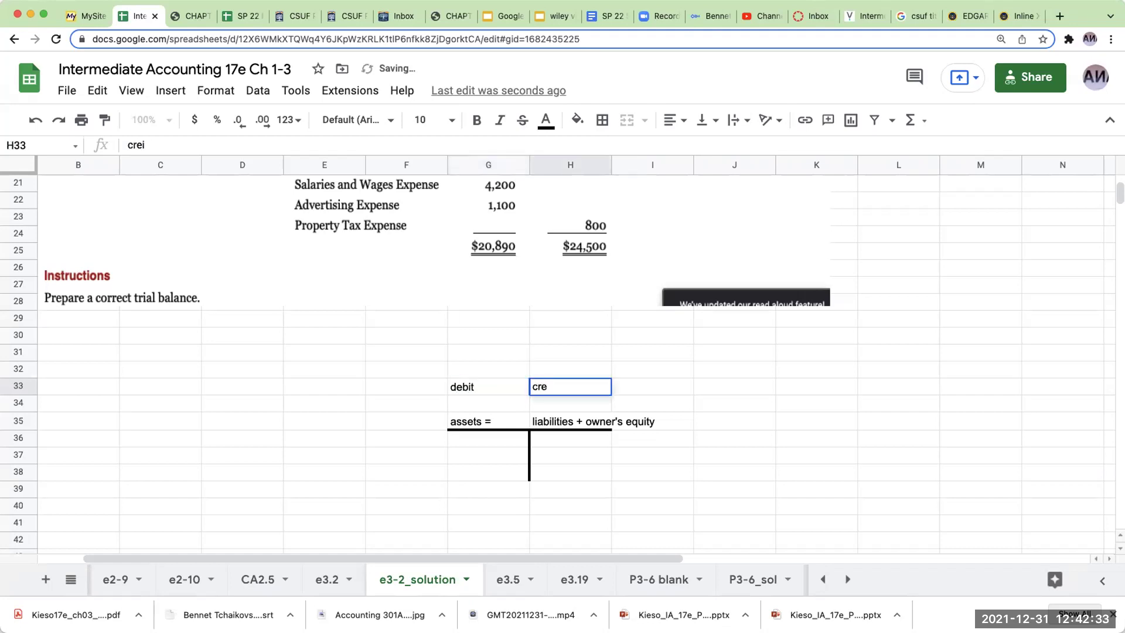
{"action": "key", "text": "BackSpace"}
{"action": "type", "text": "dit"}
{"action": "key", "text": "Return"}
{"action": "key", "text": "Down"}
{"action": "key", "text": "Up"}
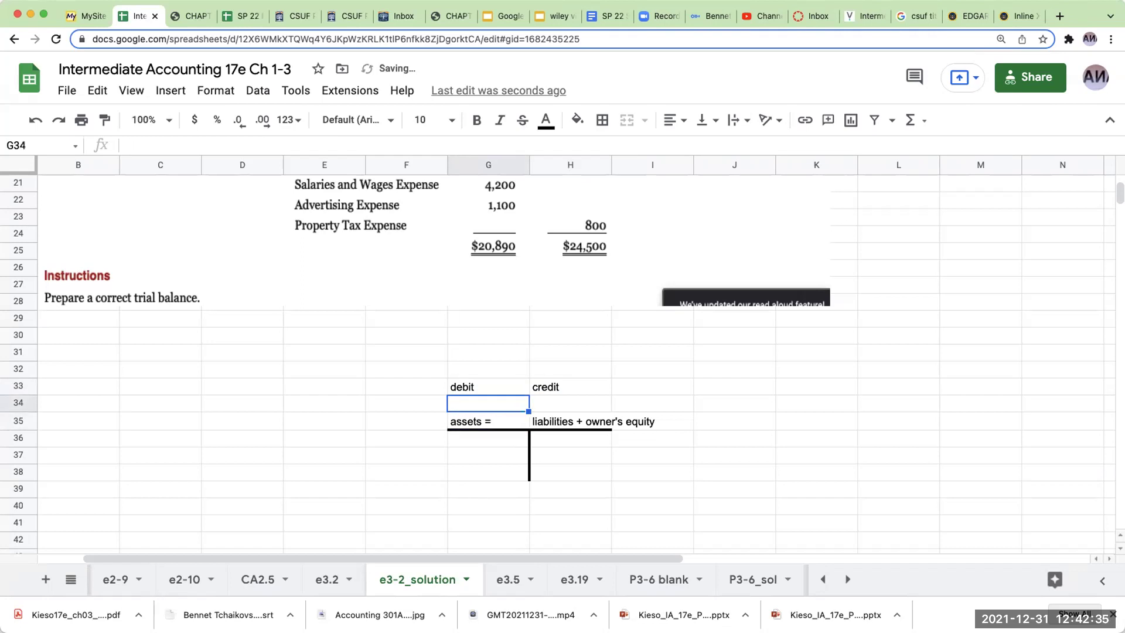
{"action": "key", "text": "Up"}
{"action": "key", "text": "Up"}
{"action": "key", "text": "Down"}
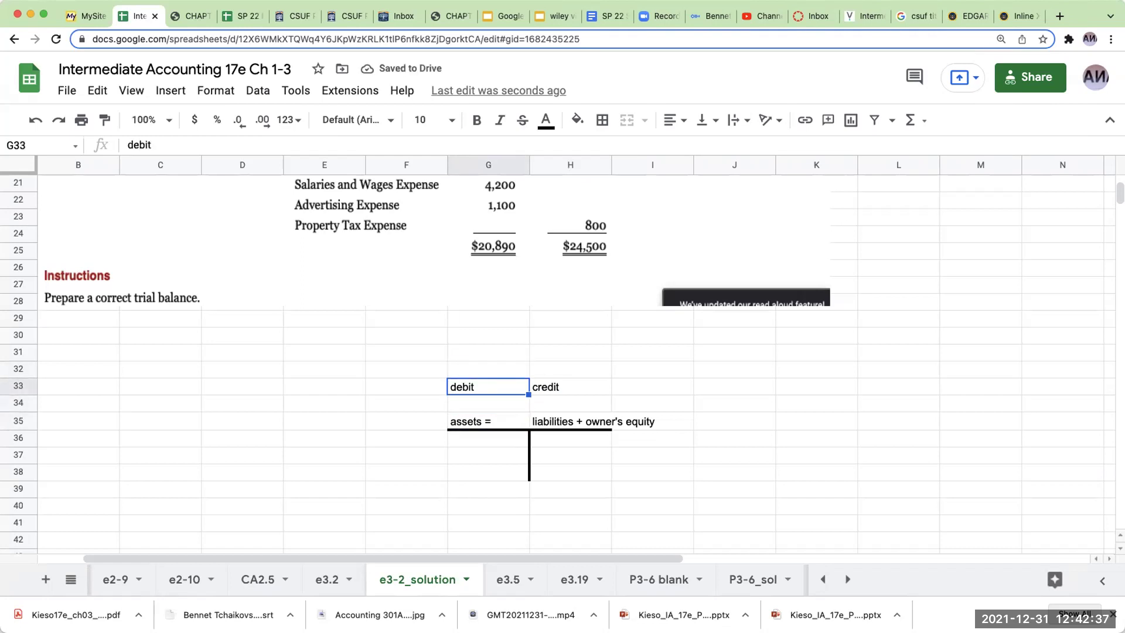
{"action": "key", "text": "Right"}
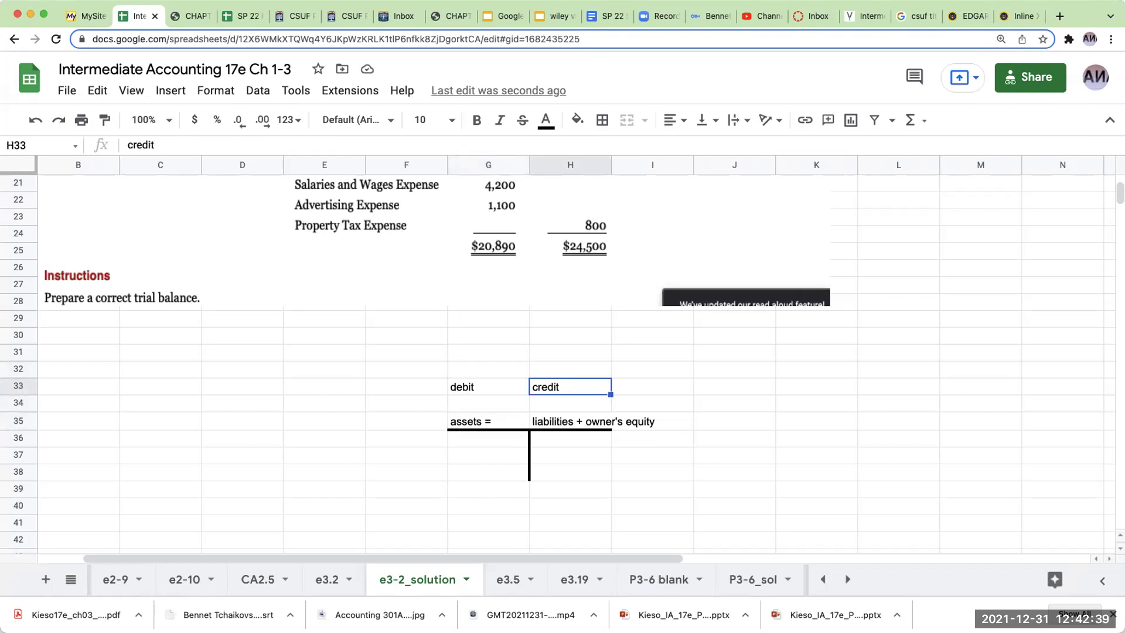
{"action": "key", "text": "Down"}
{"action": "key", "text": "Down"}
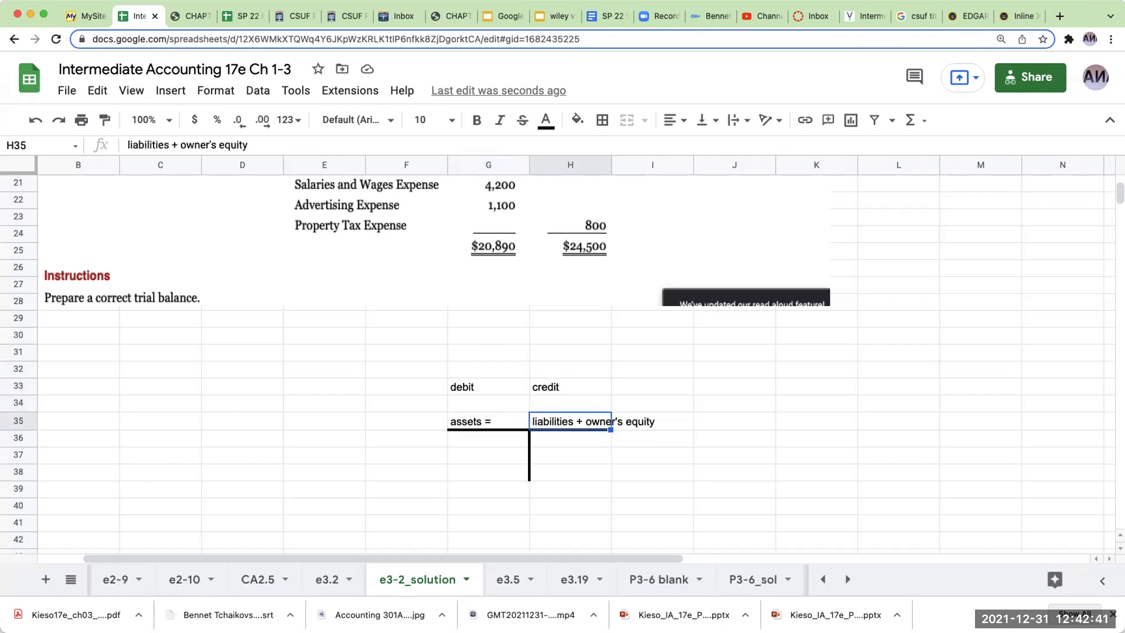
{"action": "key", "text": "Up"}
{"action": "key", "text": "Up"}
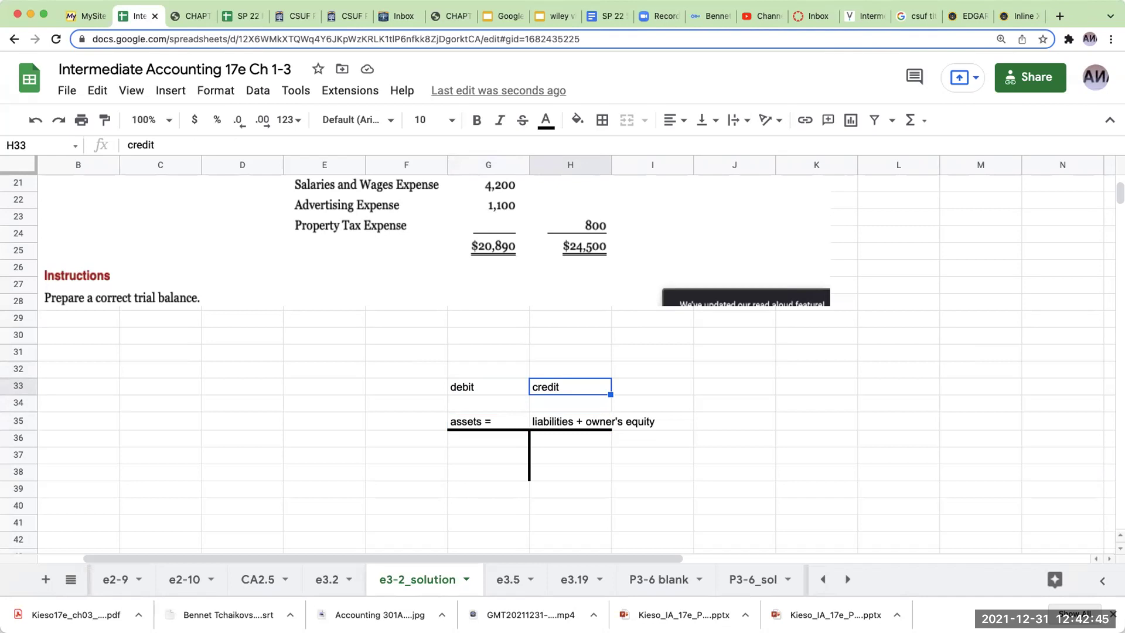
{"action": "key", "text": "Left"}
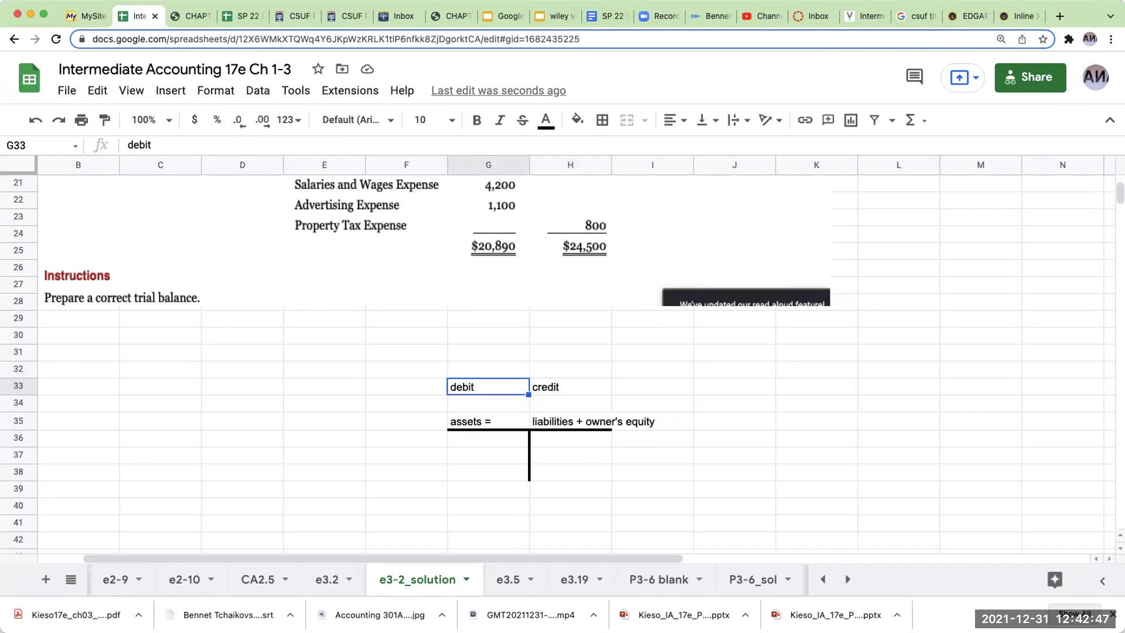
Type 'expenses' under debit and 'revenue' under credit, just above the assets = line
{"action": "key", "text": "Down"}
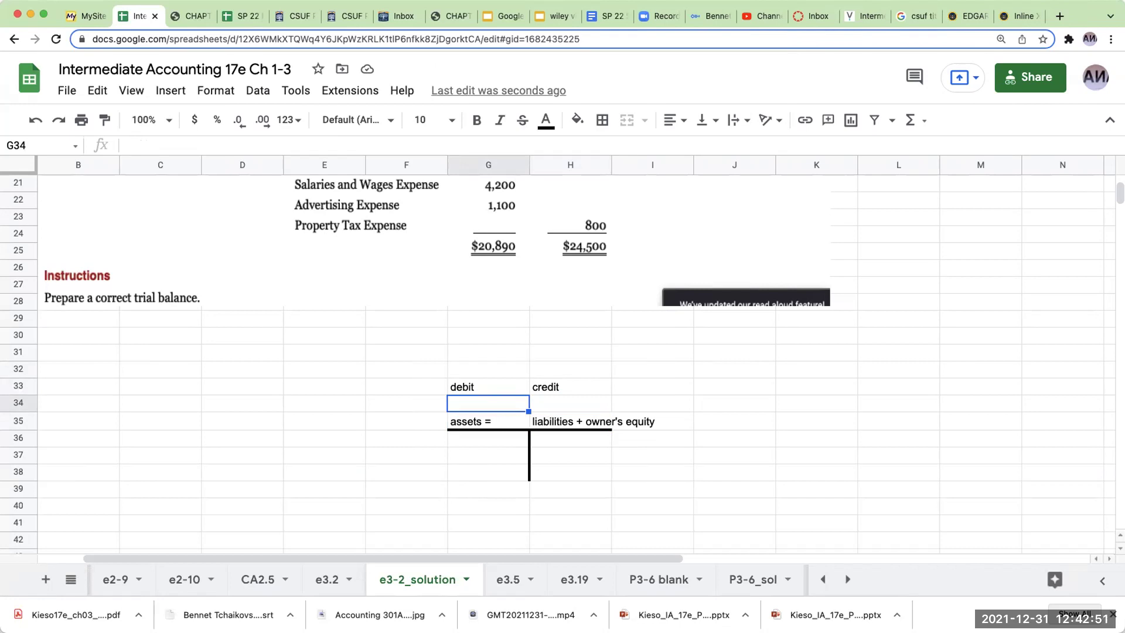
{"action": "type", "text": "expenses"}
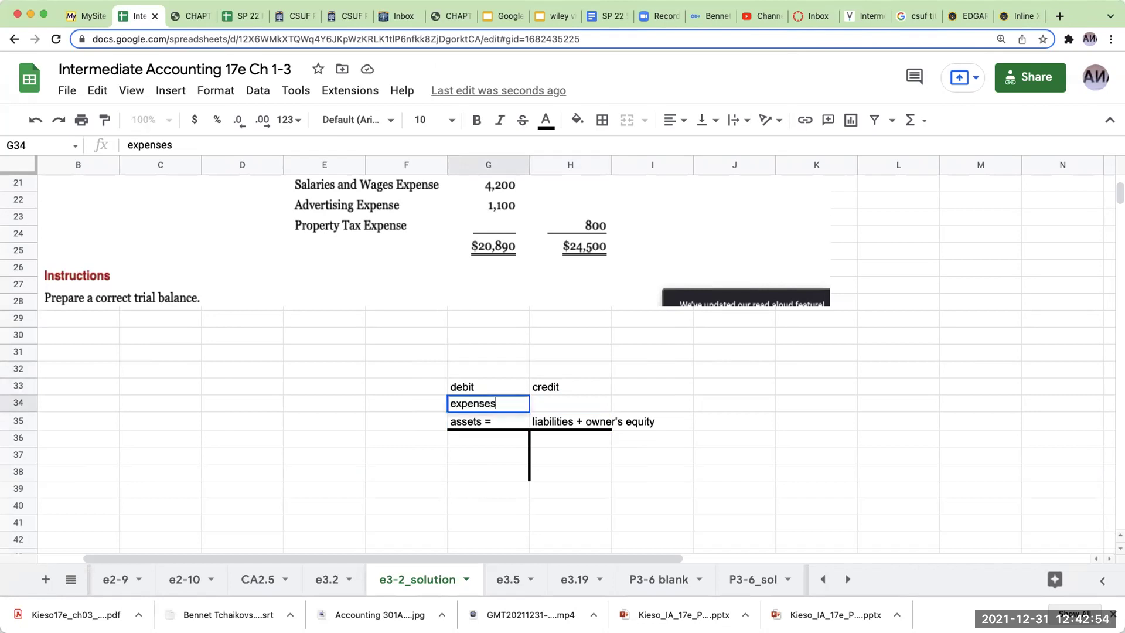
{"action": "key", "text": "Tab"}
{"action": "type", "text": "revenue"}
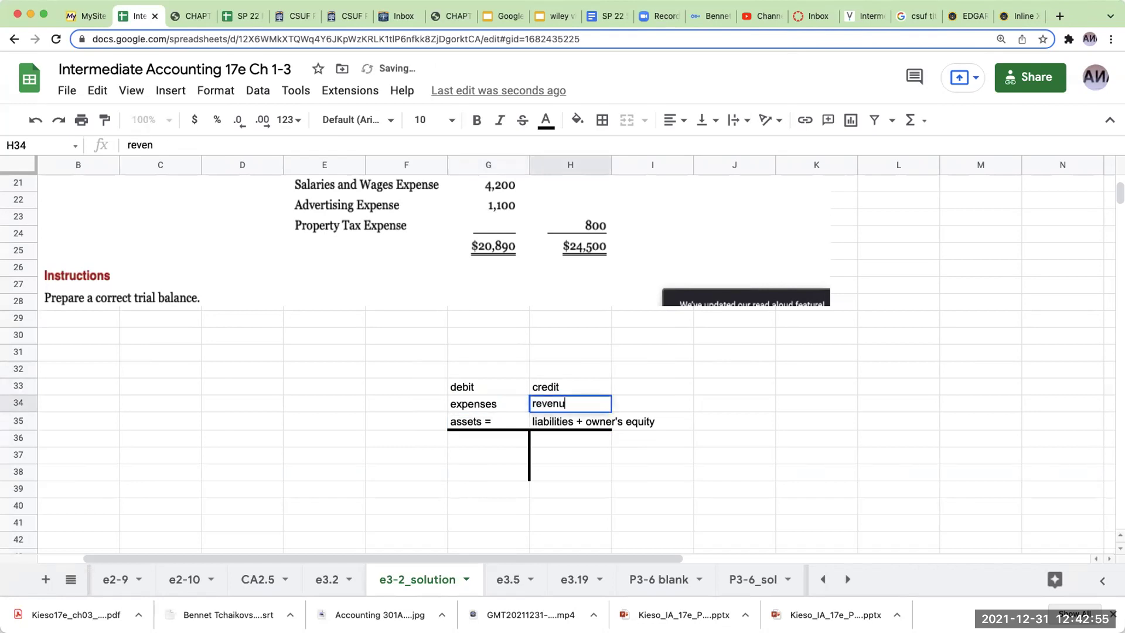
{"action": "key", "text": "Return"}
{"action": "left_click", "coordinate": [570, 403]}
{"action": "key", "text": "Up"}
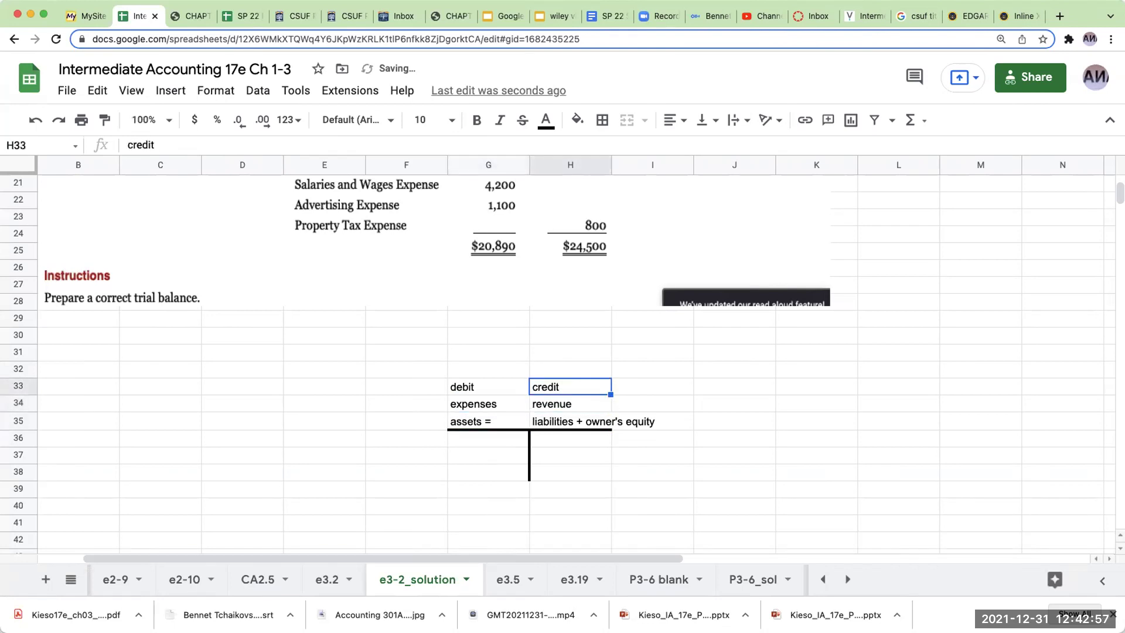
{"action": "key", "text": "Left"}
{"action": "key", "text": "Down"}
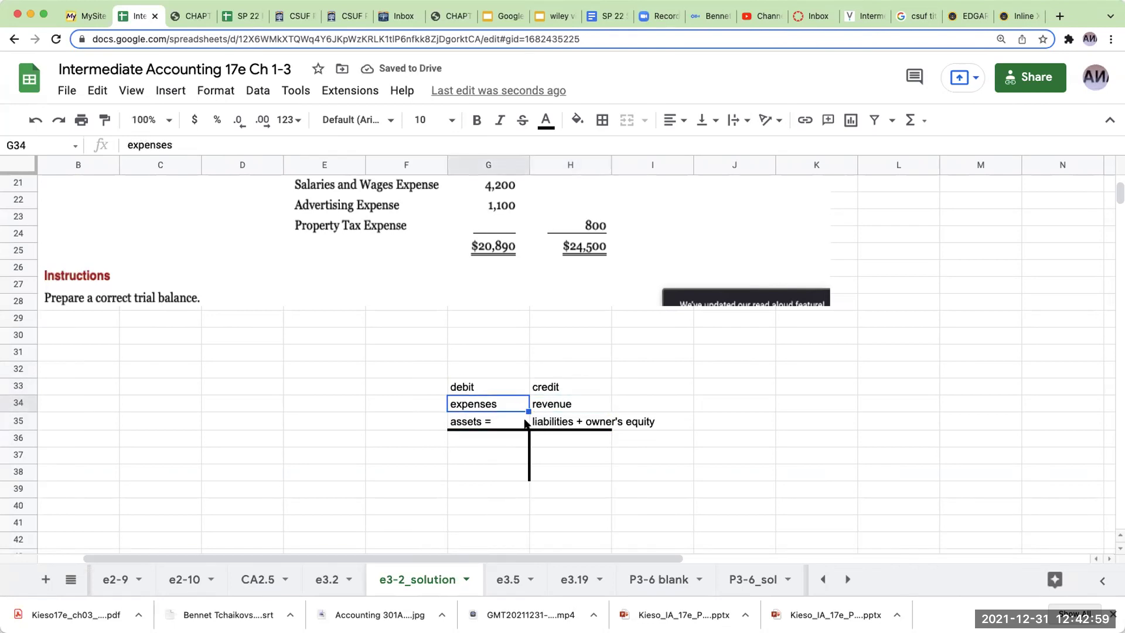
Label the two amount columns 'as is' in M7 and N7
{"action": "scroll", "coordinate": [506, 433], "scroll_direction": "up", "scroll_amount": 10}
{"action": "scroll", "coordinate": [505, 435], "scroll_direction": "down", "scroll_amount": 3}
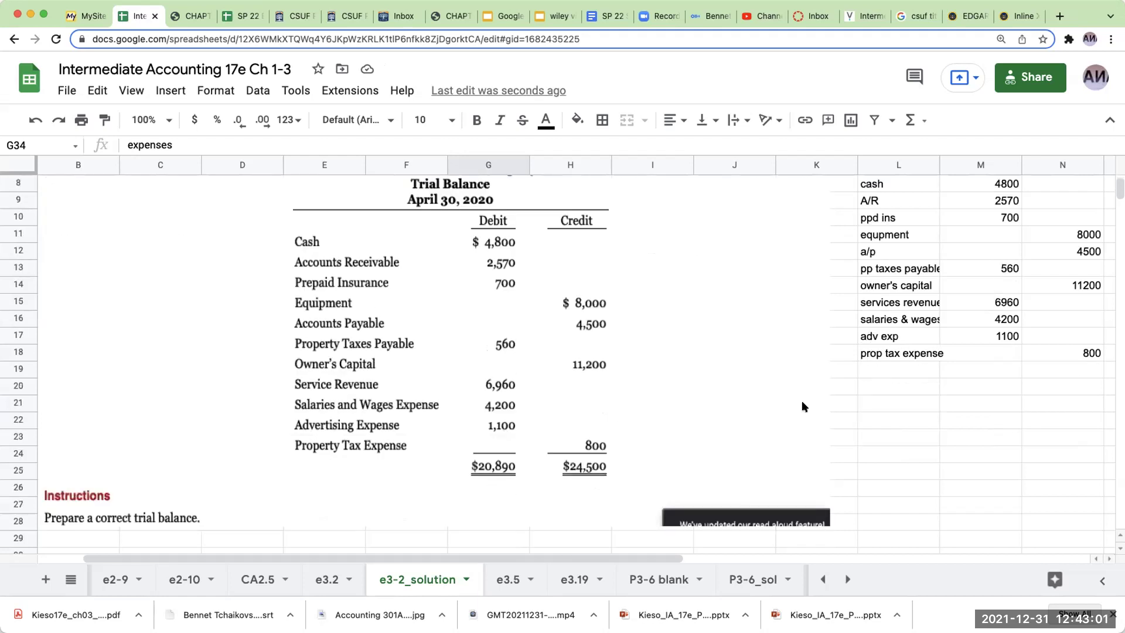
{"action": "scroll", "coordinate": [937, 316], "scroll_direction": "up", "scroll_amount": 3}
{"action": "left_click", "coordinate": [974, 285]}
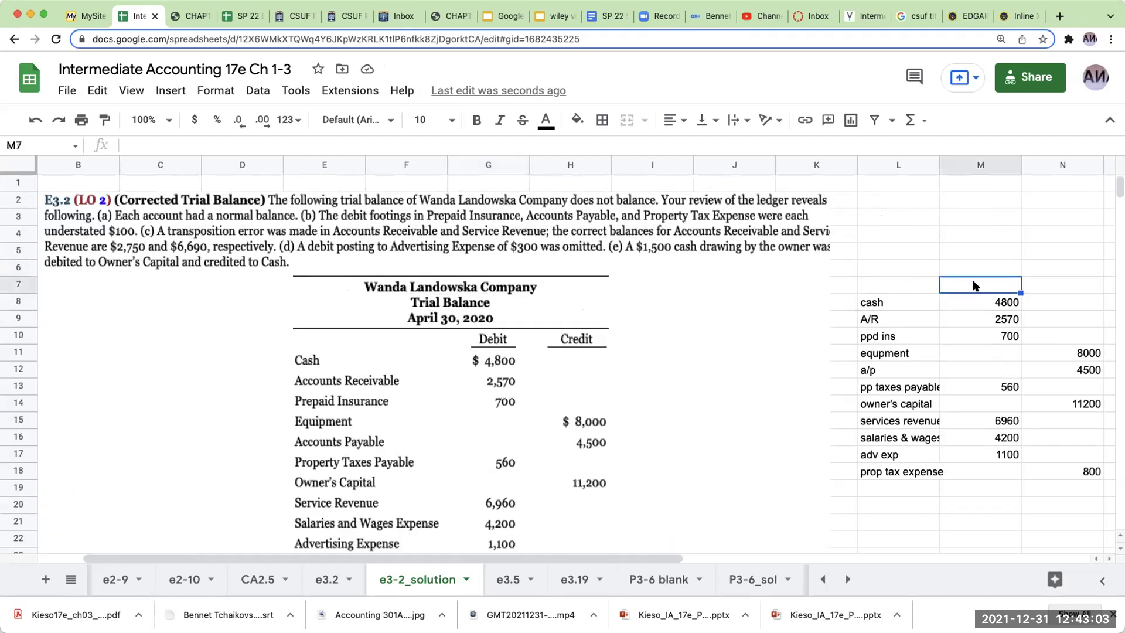
{"action": "type", "text": "as is"}
{"action": "key", "text": "Tab"}
{"action": "type", "text": "asi"}
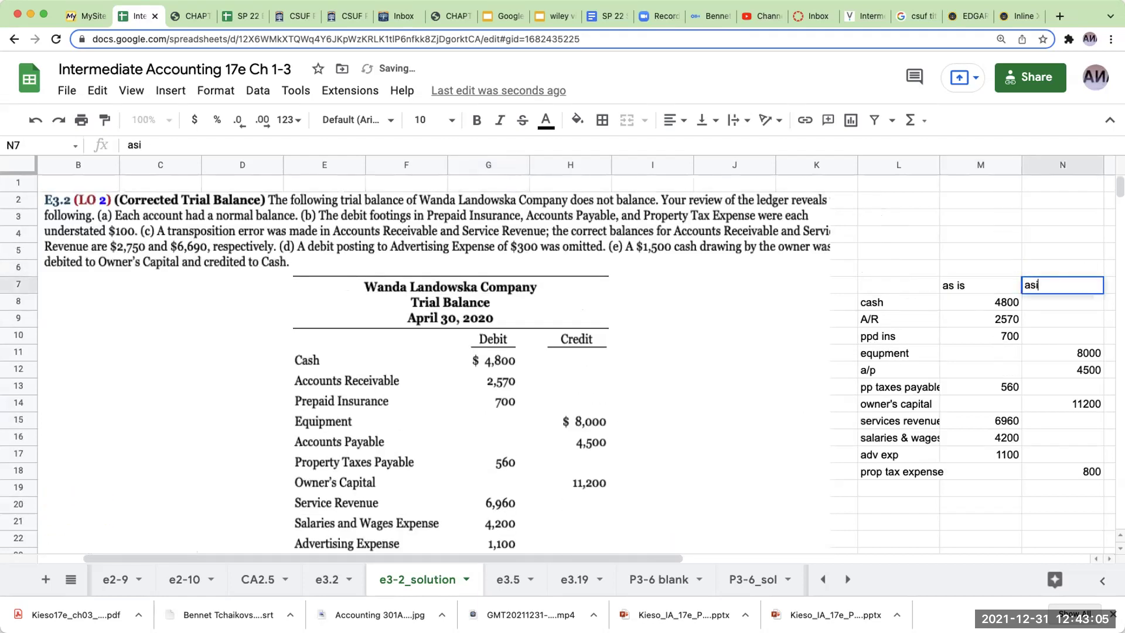
{"action": "key", "text": "BackSpace"}
{"action": "type", "text": "is"}
Head the amount columns 'debit' in M6 and 'credit' in N6
{"action": "left_click", "coordinate": [980, 267]}
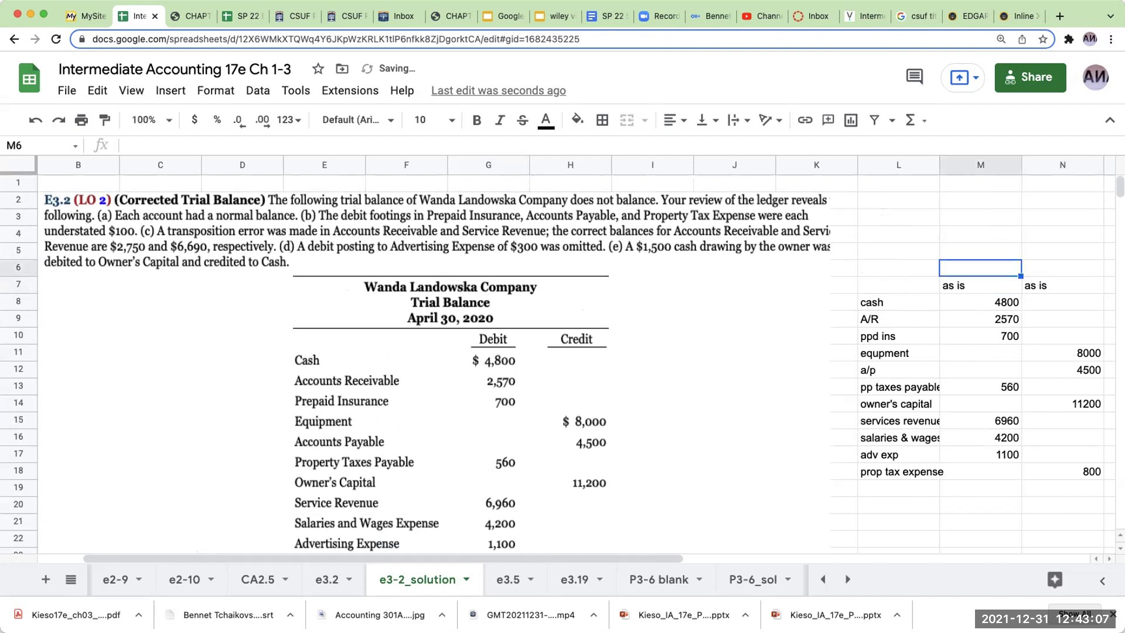
{"action": "type", "text": "debit"}
{"action": "key", "text": "Tab"}
{"action": "type", "text": "credi"}
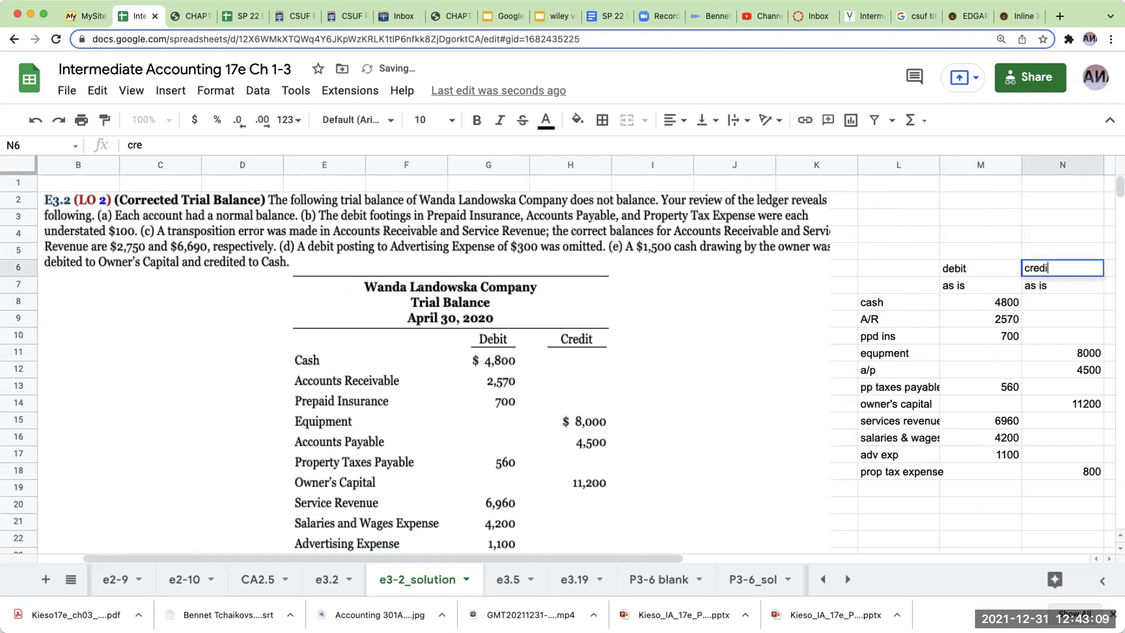
{"action": "type", "text": "t"}
{"action": "key", "text": "Tab"}
Add two 'corrected' headings and move them down to O7:P7
{"action": "type", "text": "co"}
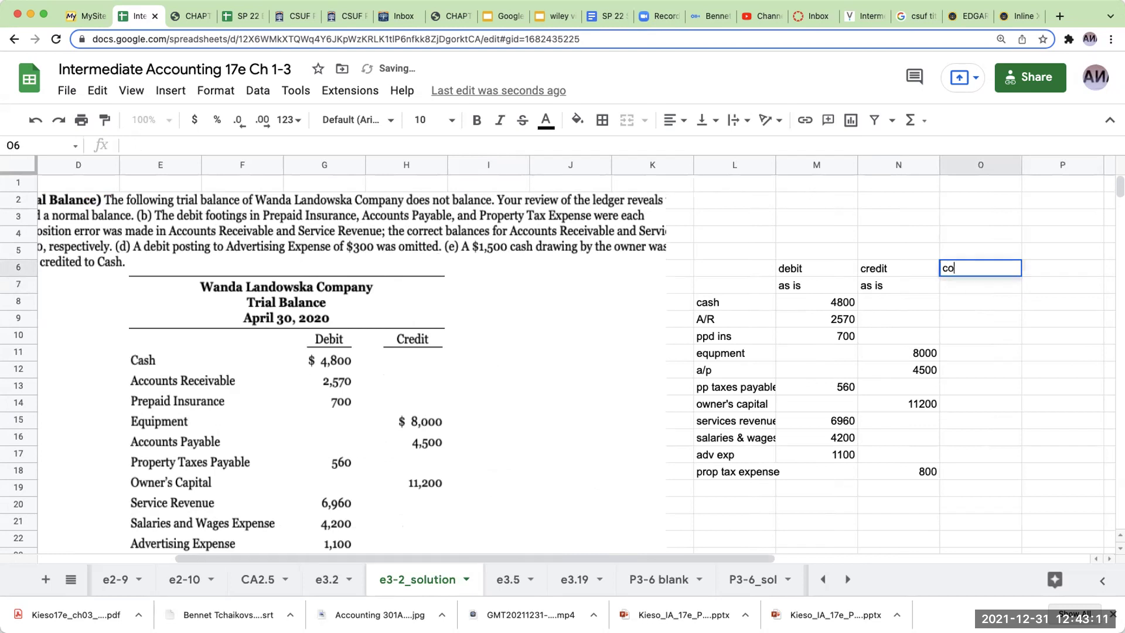
{"action": "type", "text": "rrected"}
{"action": "key", "text": "Tab"}
{"action": "type", "text": "corr"}
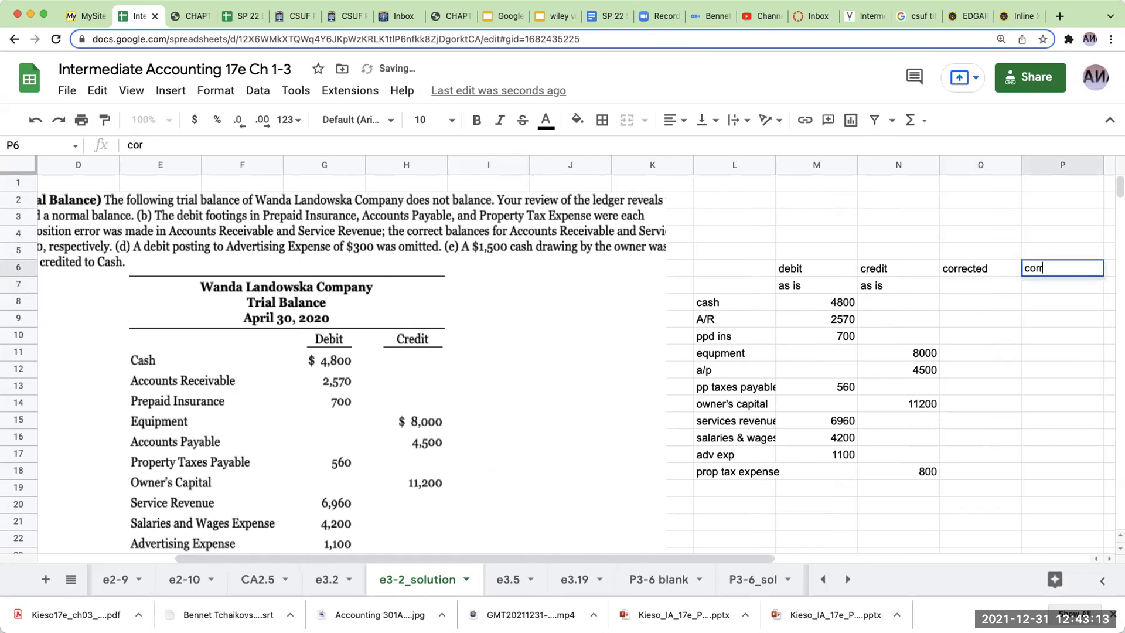
{"action": "type", "text": "ected"}
{"action": "left_click", "coordinate": [958, 290]}
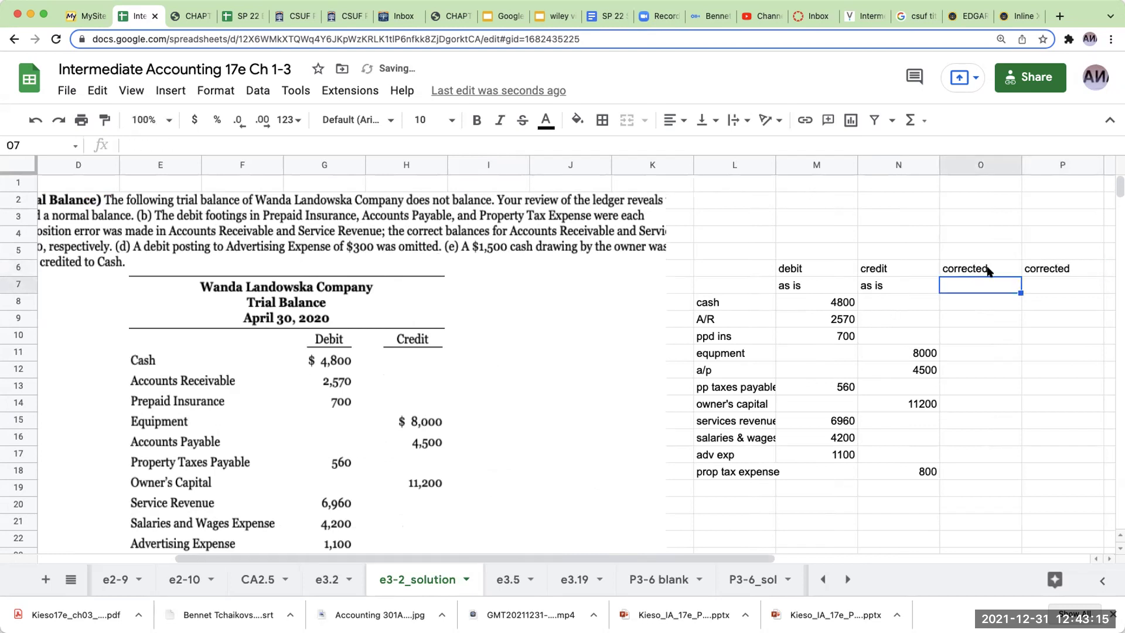
{"action": "left_click_drag", "start_coordinate": [987, 270], "coordinate": [1055, 271]}
{"action": "key", "text": "ctrl+c"}
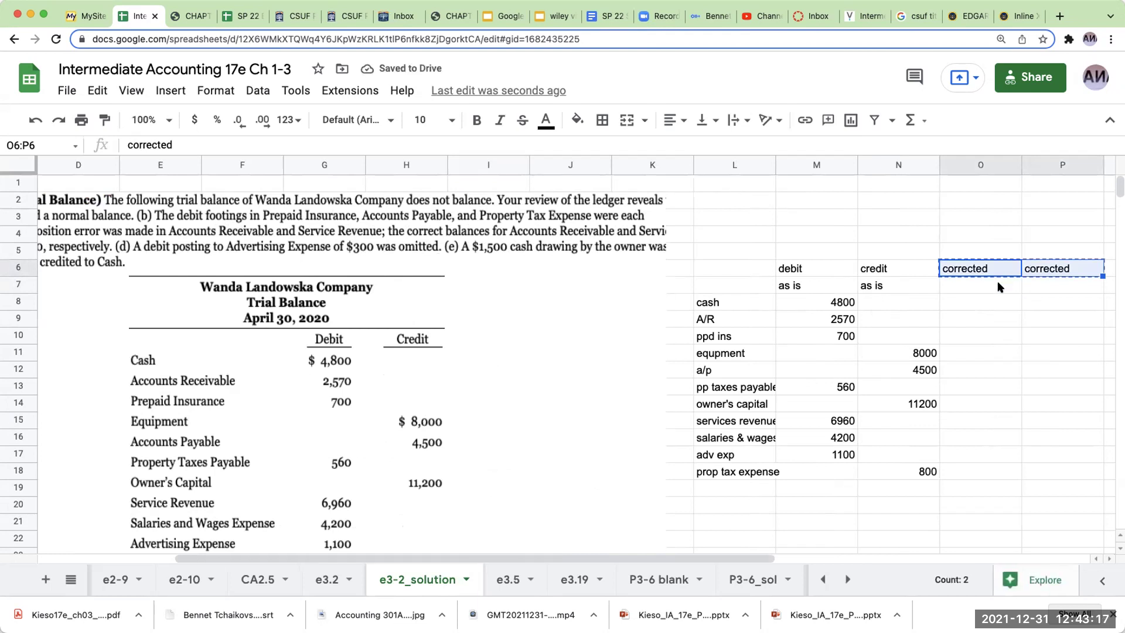
{"action": "left_click", "coordinate": [997, 286]}
{"action": "key", "text": "ctrl+v"}
Sum M8:M18 in M19 for 20890 and copy the total to N19 for 24500
{"action": "left_click", "coordinate": [834, 491]}
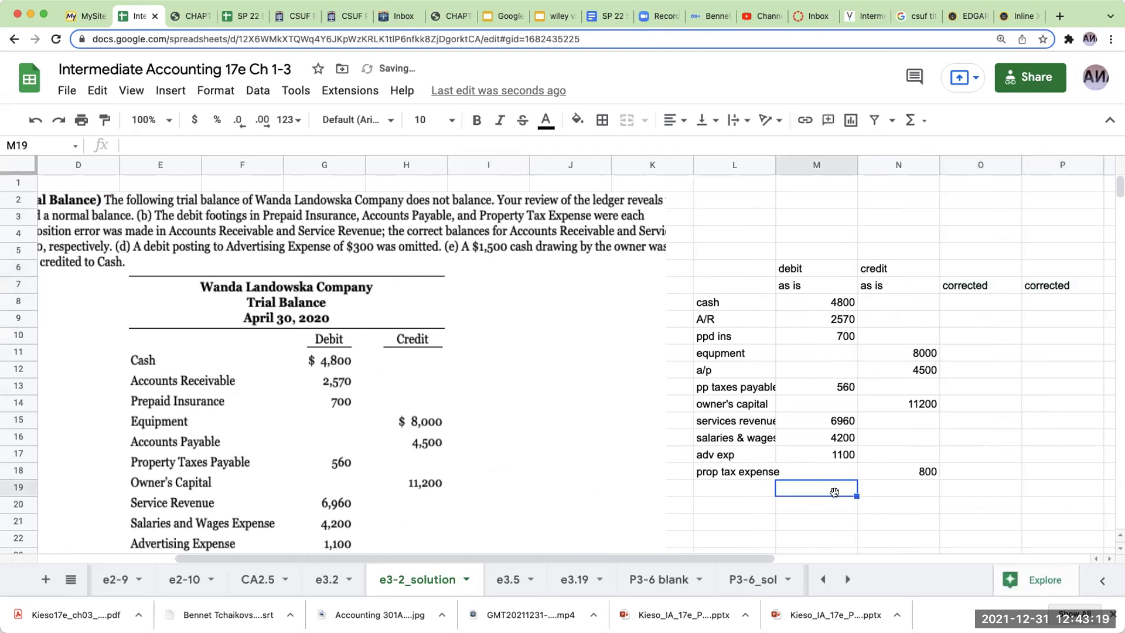
{"action": "type", "text": "=sum("}
{"action": "left_click_drag", "start_coordinate": [820, 302], "coordinate": [834, 465]}
{"action": "key", "text": "Return"}
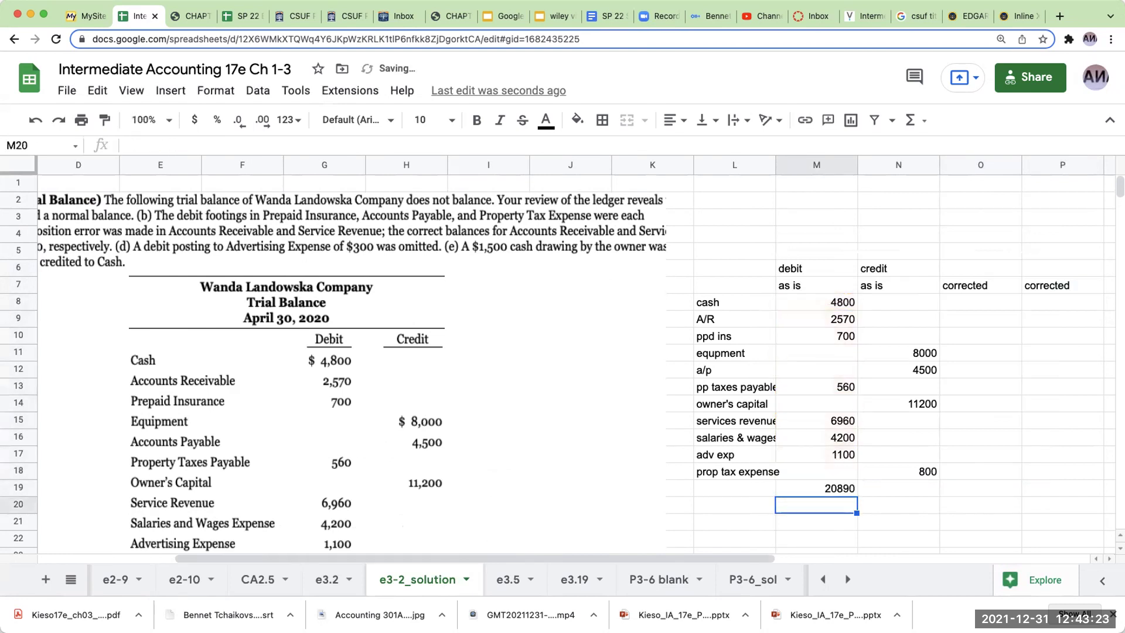
{"action": "key", "text": "Up"}
{"action": "key", "text": "Right"}
{"action": "key", "text": "ctrl+v"}
{"action": "key", "text": "Left"}
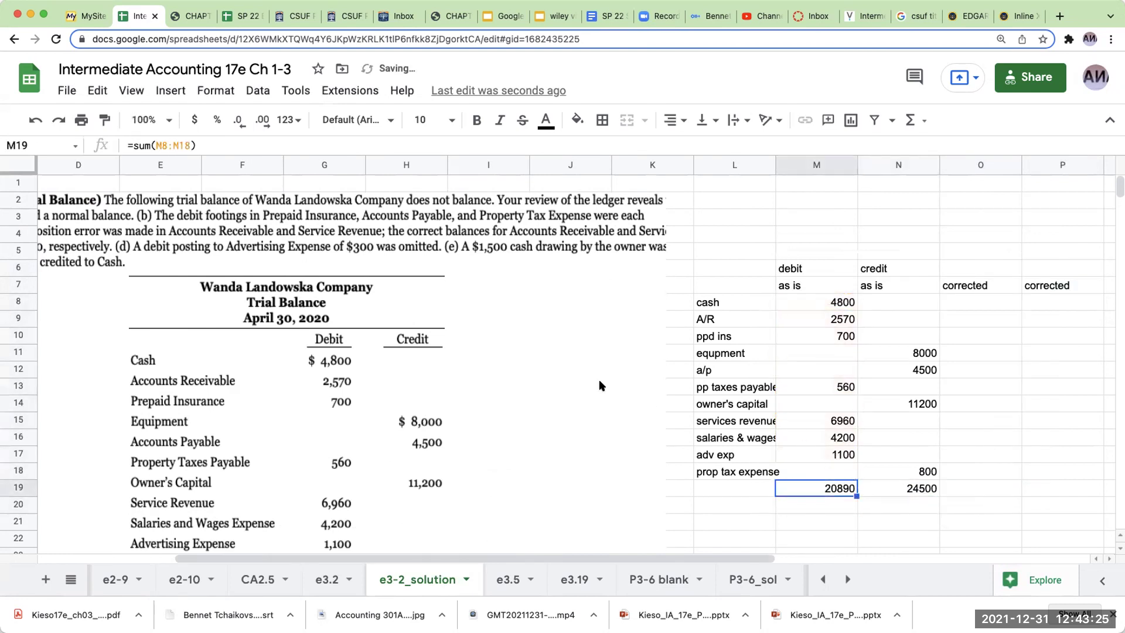
{"action": "scroll", "coordinate": [598, 378], "scroll_direction": "down", "scroll_amount": 5}
Enter the date 4/30/20 in M5 and N5 above the as-is columns
{"action": "scroll", "coordinate": [606, 405], "scroll_direction": "up", "scroll_amount": 5}
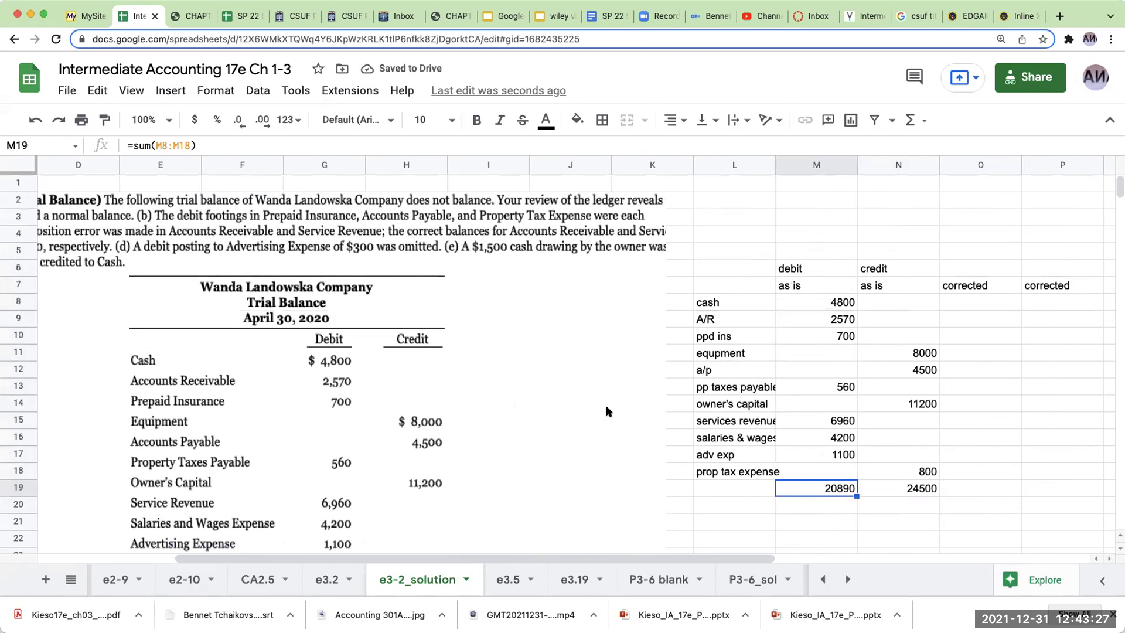
{"action": "left_click", "coordinate": [829, 251]}
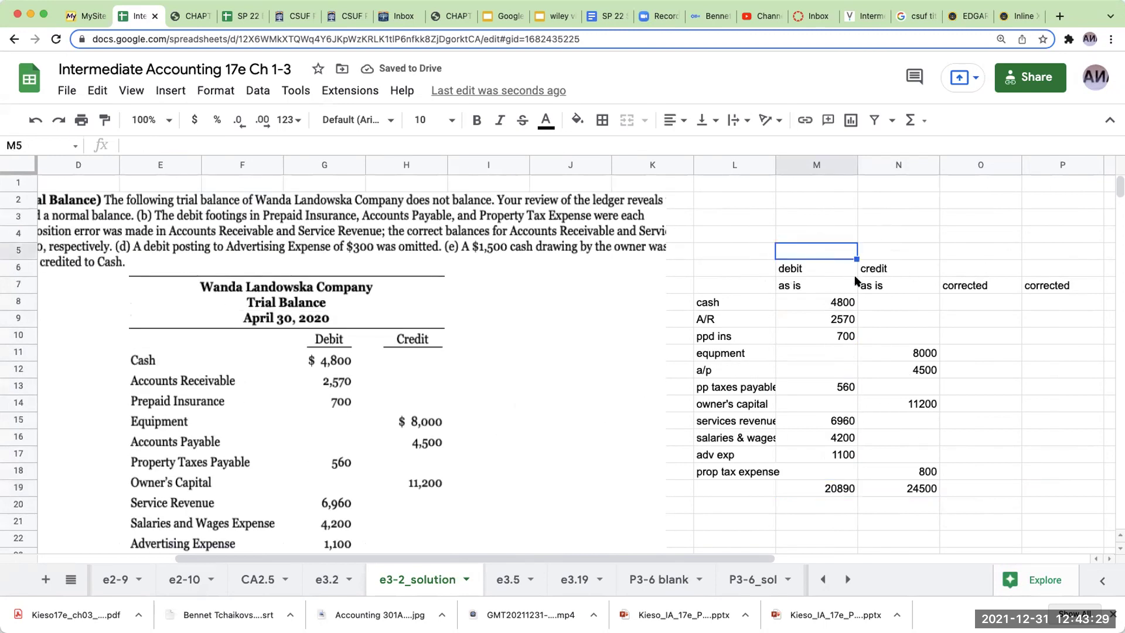
{"action": "type", "text": "4/30/20"}
{"action": "key", "text": "Tab"}
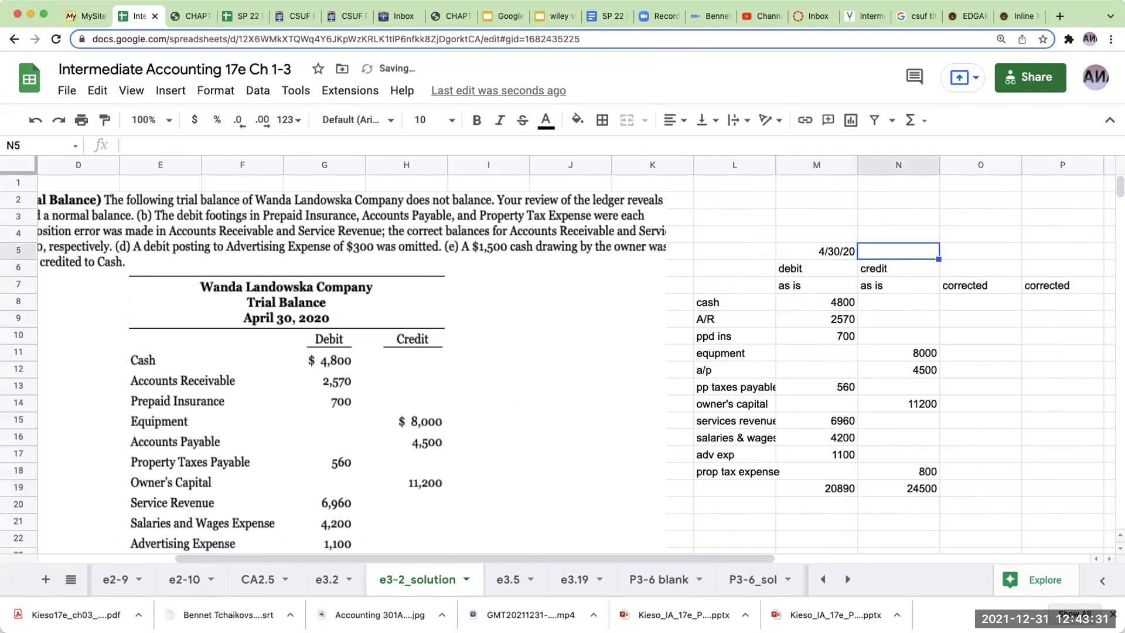
{"action": "type", "text": "4/30/20"}
{"action": "key", "text": "Return"}
Head the corrected columns debit and credit using formulas =+M6 and =+N6
{"action": "key", "text": "Tab"}
{"action": "key", "text": "Down"}
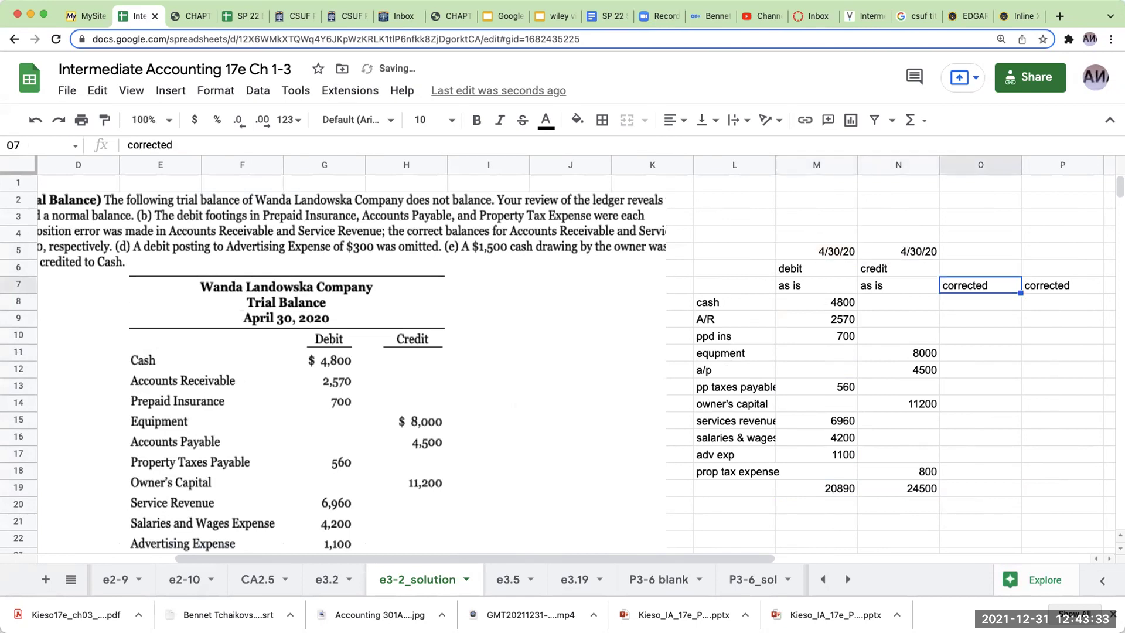
{"action": "key", "text": "Up"}
{"action": "type", "text": "+M6"}
{"action": "key", "text": "Return"}
{"action": "key", "text": "Up"}
{"action": "key", "text": "Right"}
{"action": "type", "text": "+N6"}
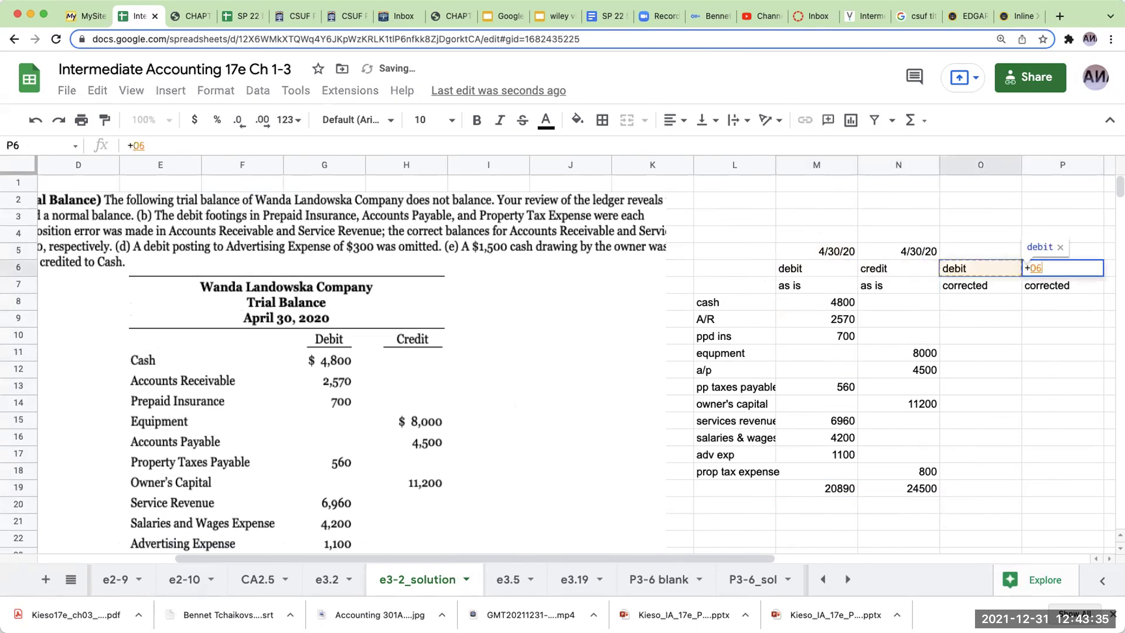
{"action": "key", "text": "Return"}
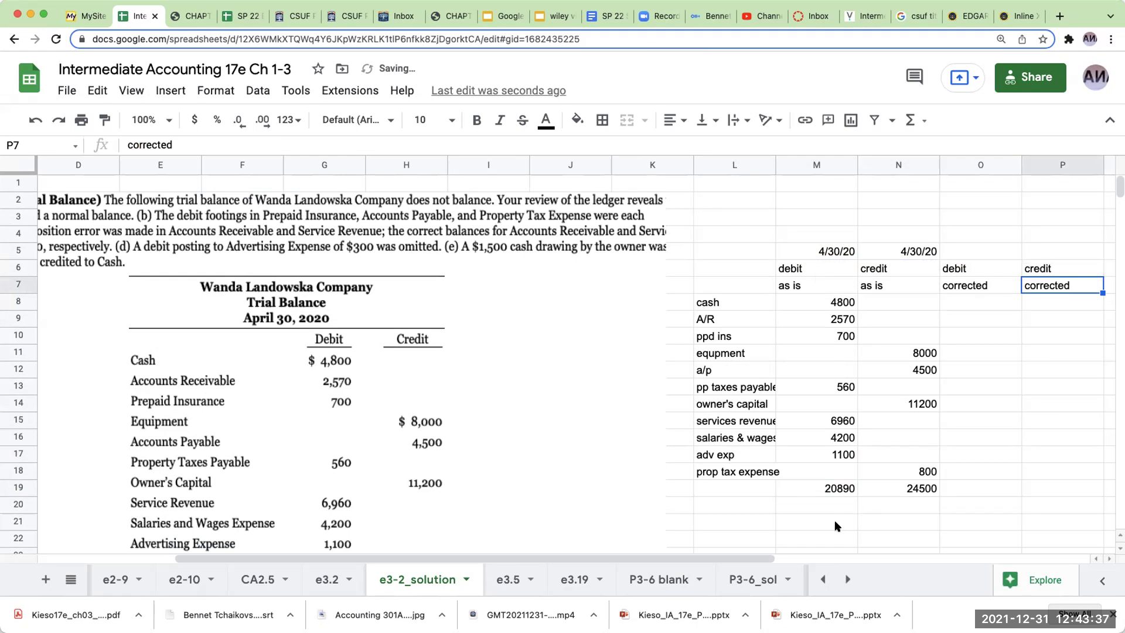
{"action": "left_click_drag", "start_coordinate": [755, 557], "coordinate": [684, 557]}
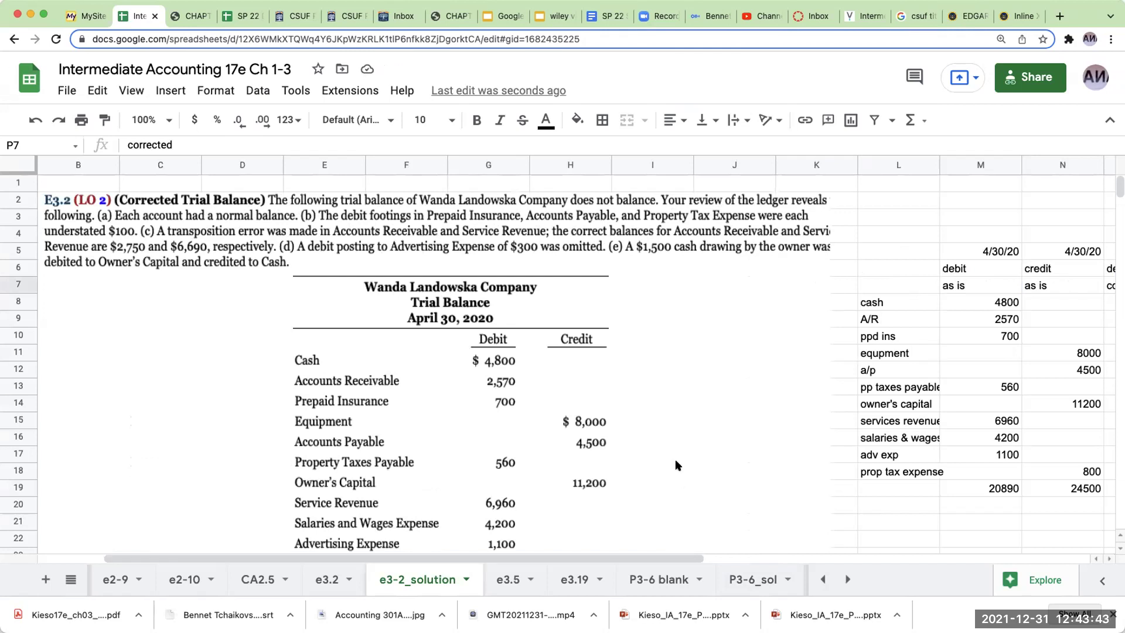
{"action": "scroll", "coordinate": [675, 462], "scroll_direction": "down", "scroll_amount": 3}
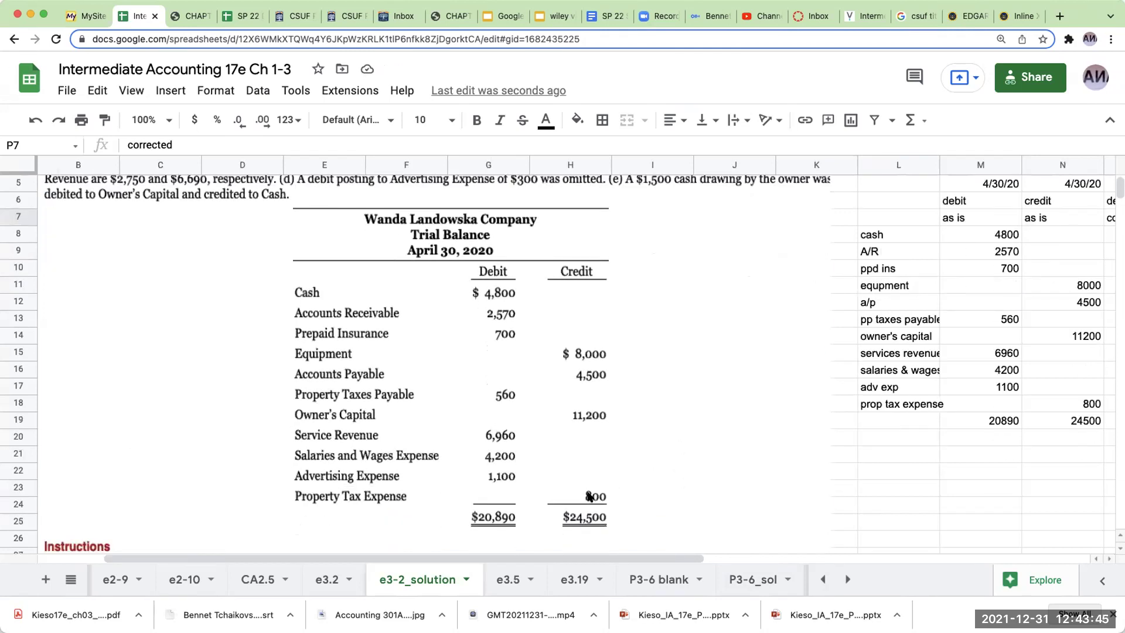
{"action": "left_click", "coordinate": [587, 493]}
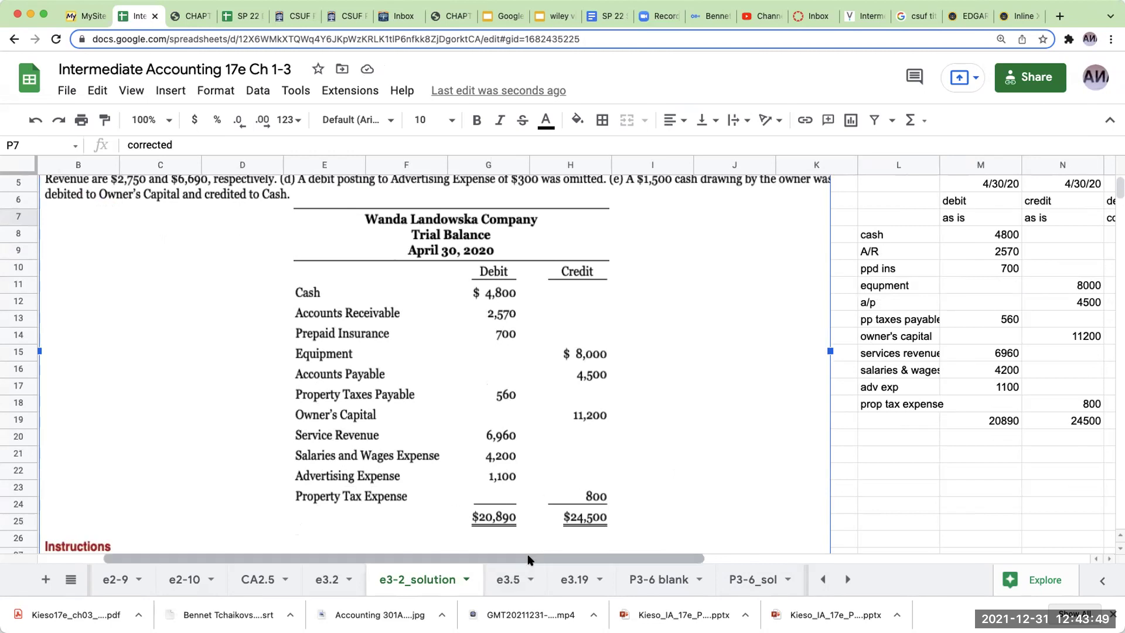
{"action": "left_click_drag", "start_coordinate": [527, 557], "coordinate": [540, 557]}
{"action": "scroll", "coordinate": [537, 450], "scroll_direction": "up", "scroll_amount": 3}
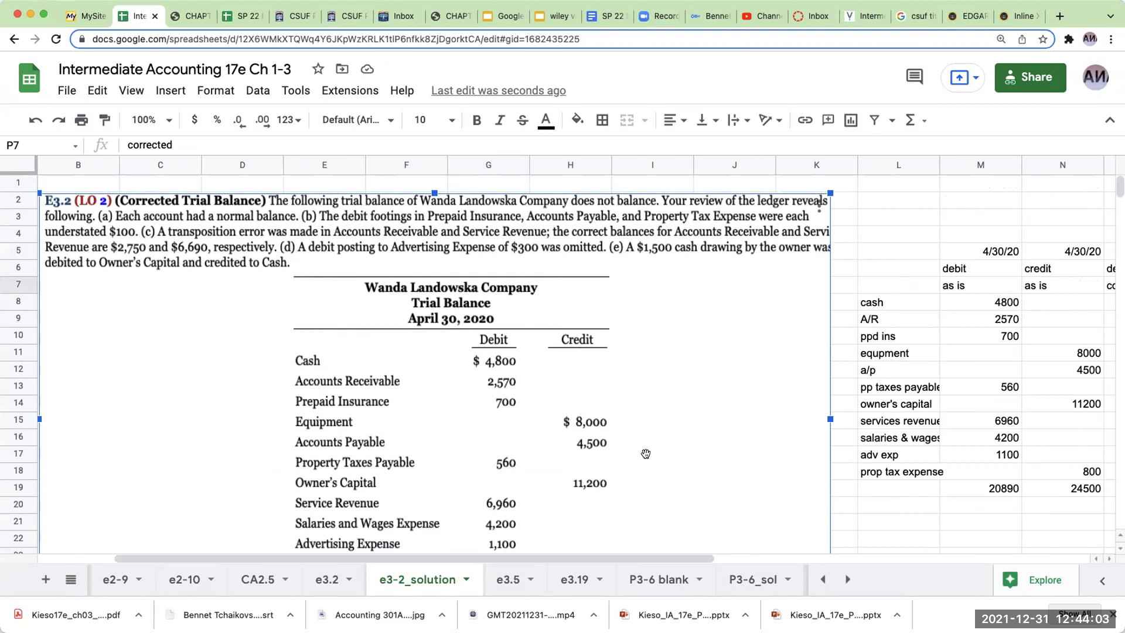
{"action": "left_click", "coordinate": [925, 506]}
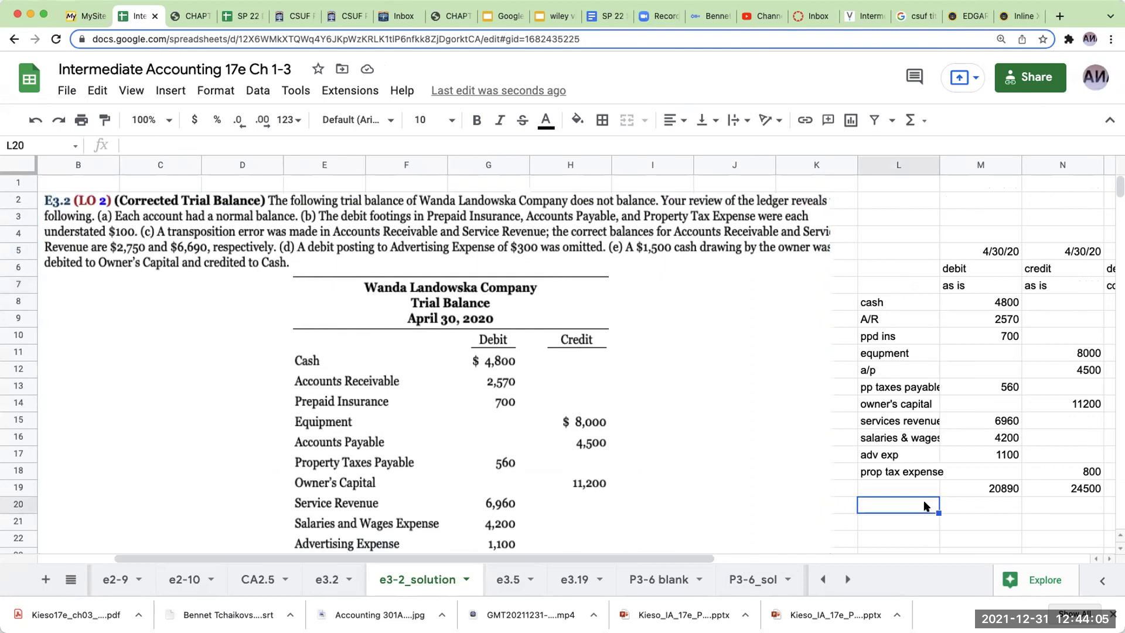
{"action": "key", "text": "Right"}
{"action": "key", "text": "Right"}
{"action": "key", "text": "Right"}
{"action": "key", "text": "Right"}
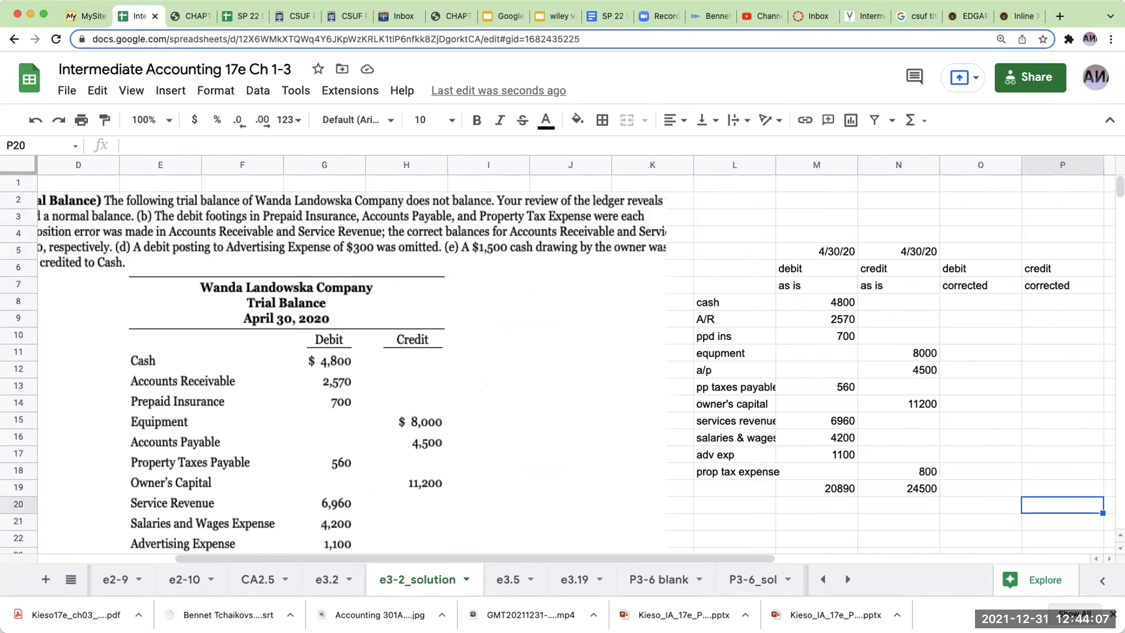
{"action": "key", "text": "Up"}
{"action": "key", "text": "Up"}
{"action": "key", "text": "Up"}
{"action": "key", "text": "Up"}
{"action": "key", "text": "Up"}
{"action": "key", "text": "Left"}
{"action": "key", "text": "Up"}
{"action": "key", "text": "Up"}
{"action": "key", "text": "Up"}
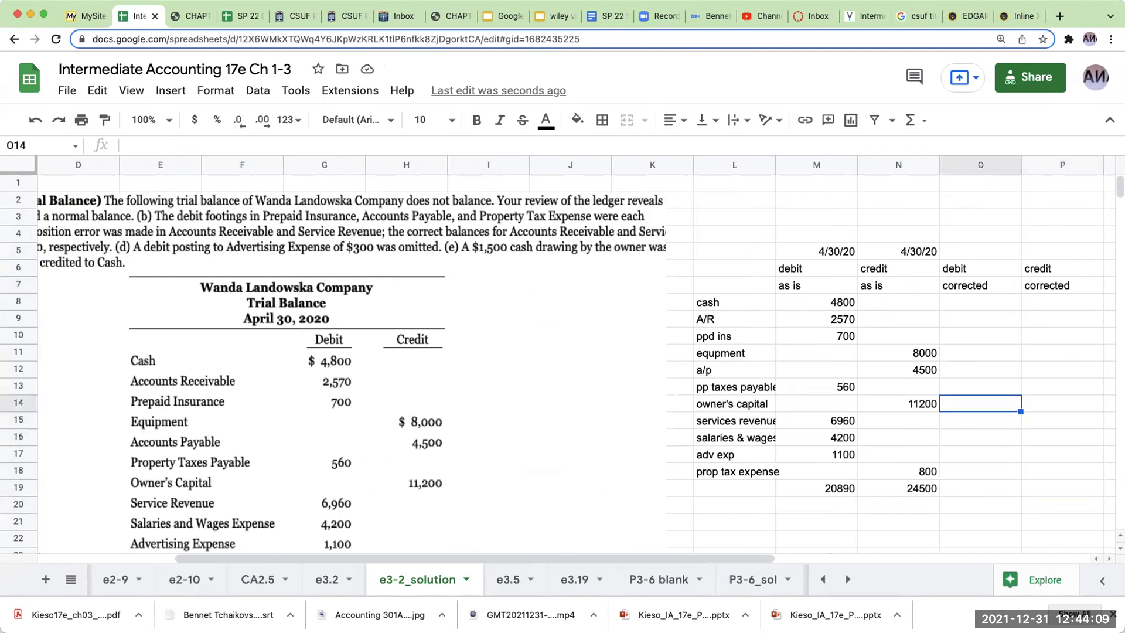
{"action": "key", "text": "Up"}
{"action": "key", "text": "Up"}
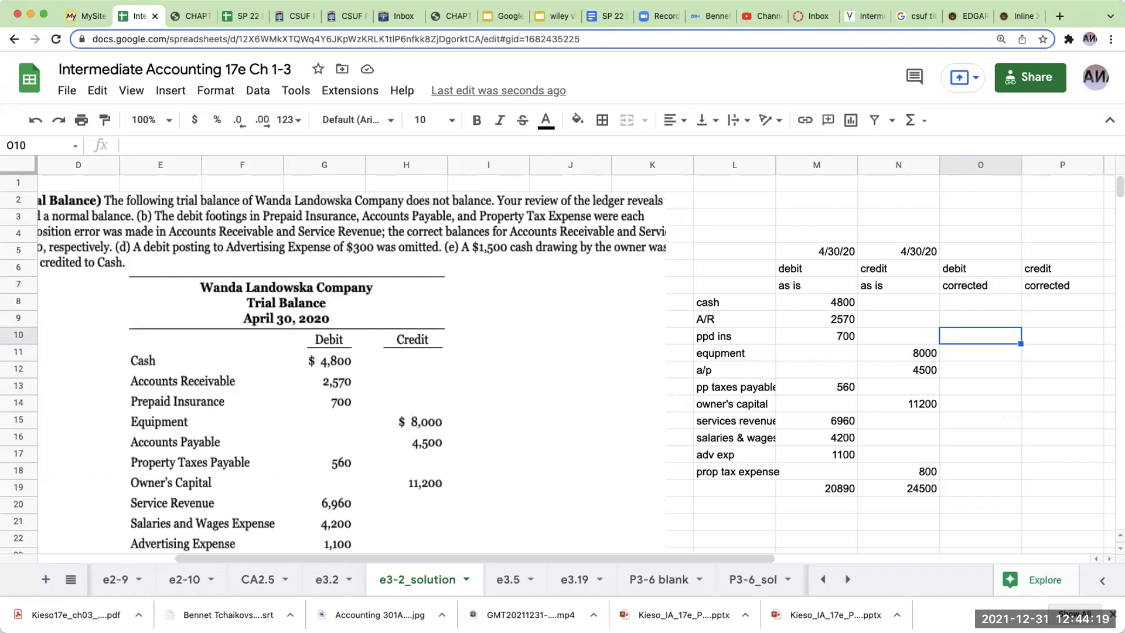
Draw the T-account lines: a top border on M25:N25 and a divider down M25:M28
{"action": "scroll", "coordinate": [675, 440], "scroll_direction": "down", "scroll_amount": 3}
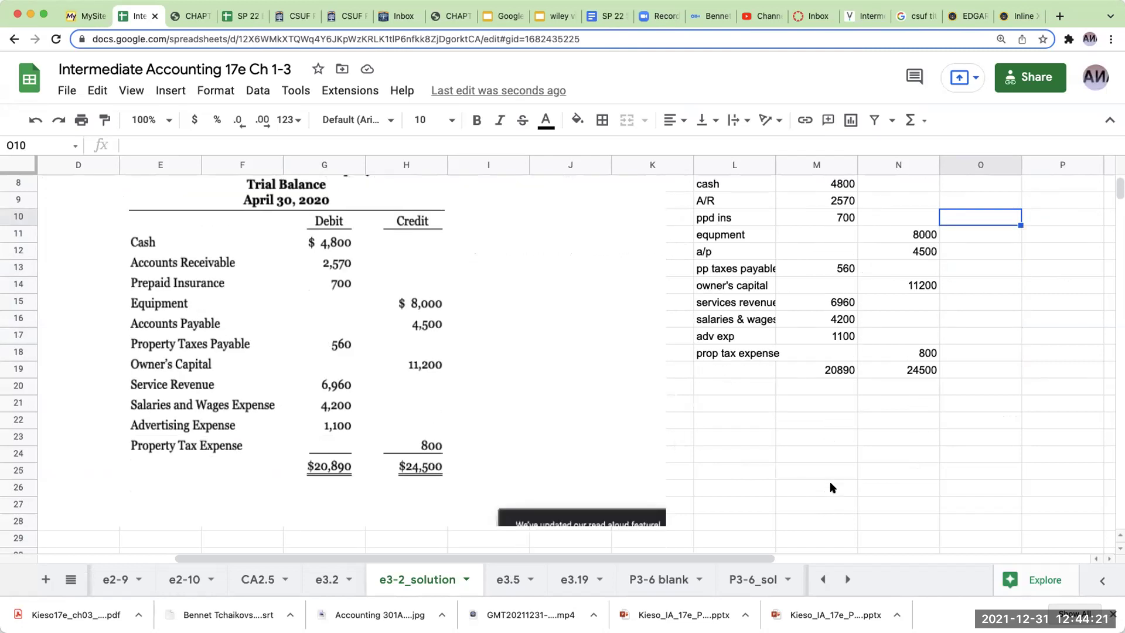
{"action": "left_click_drag", "start_coordinate": [811, 469], "coordinate": [887, 474]}
{"action": "left_click", "coordinate": [601, 120]}
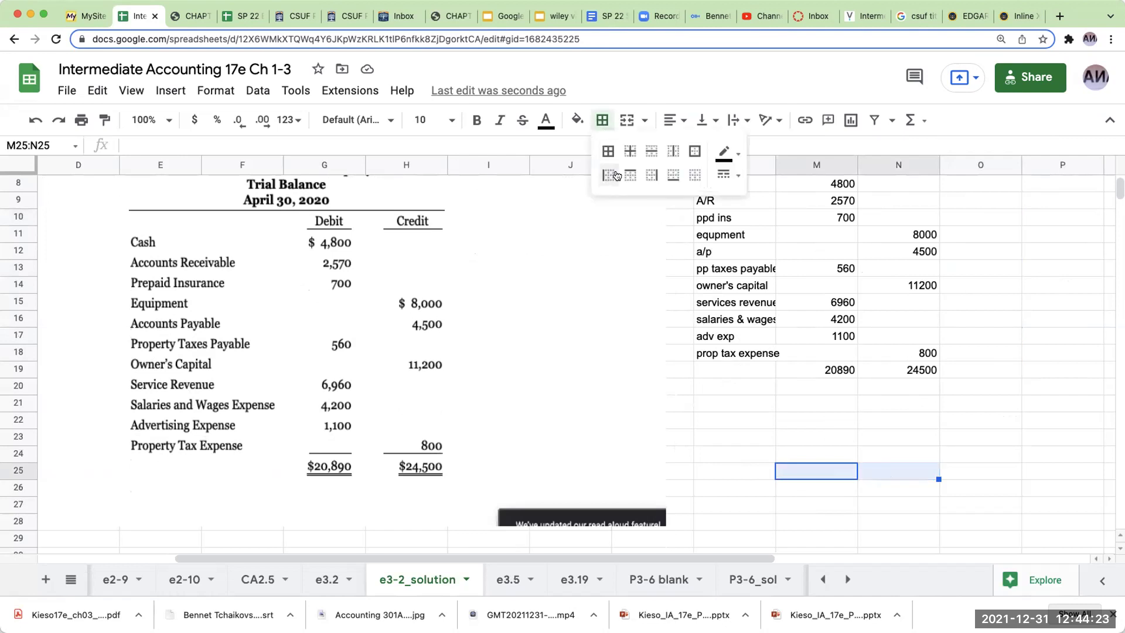
{"action": "left_click", "coordinate": [632, 175]}
{"action": "left_click", "coordinate": [845, 509]}
{"action": "left_click_drag", "start_coordinate": [828, 472], "coordinate": [831, 520]}
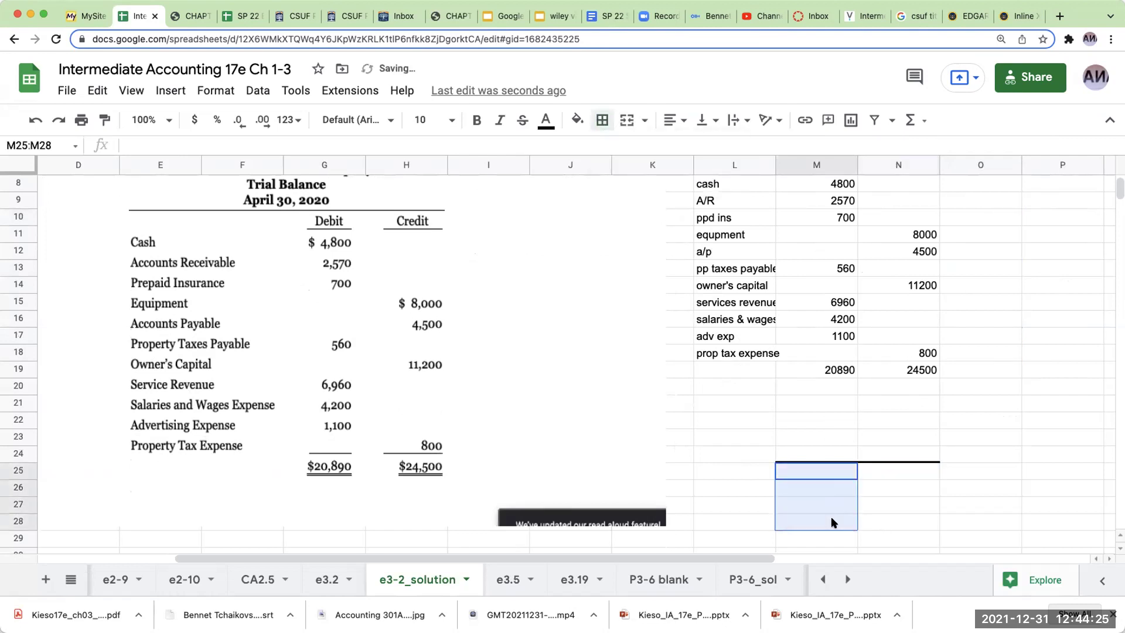
{"action": "left_click", "coordinate": [601, 120]}
{"action": "left_click", "coordinate": [656, 178]}
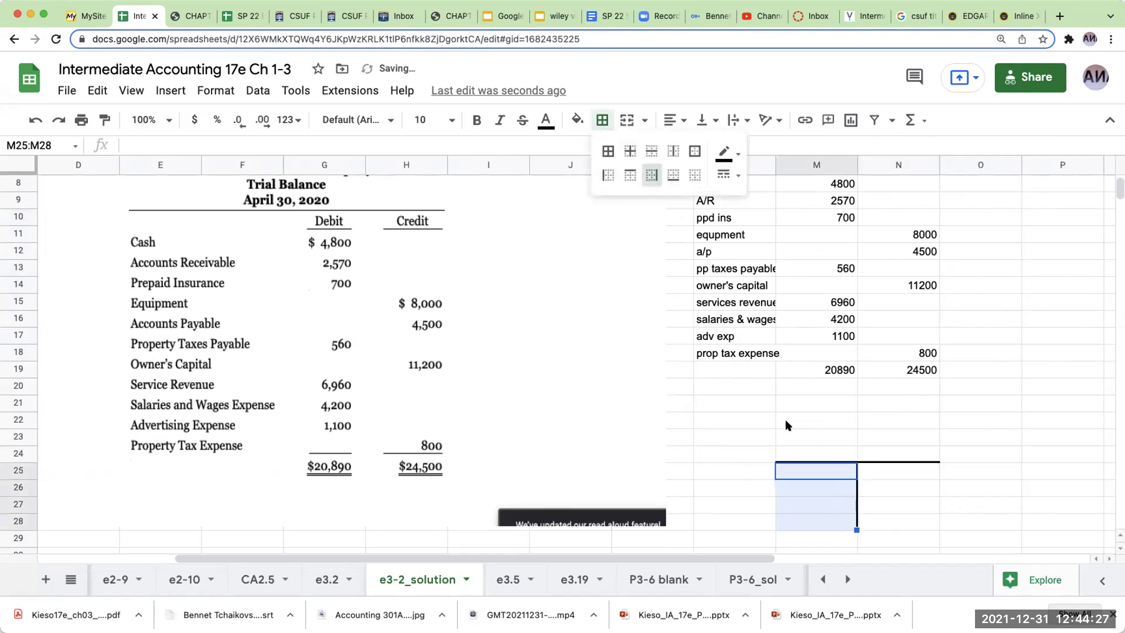
Title the T-account 'prepaid insurance' in M24 and enter debits of 700 and 100
{"action": "left_click", "coordinate": [805, 450]}
{"action": "type", "text": "pre"}
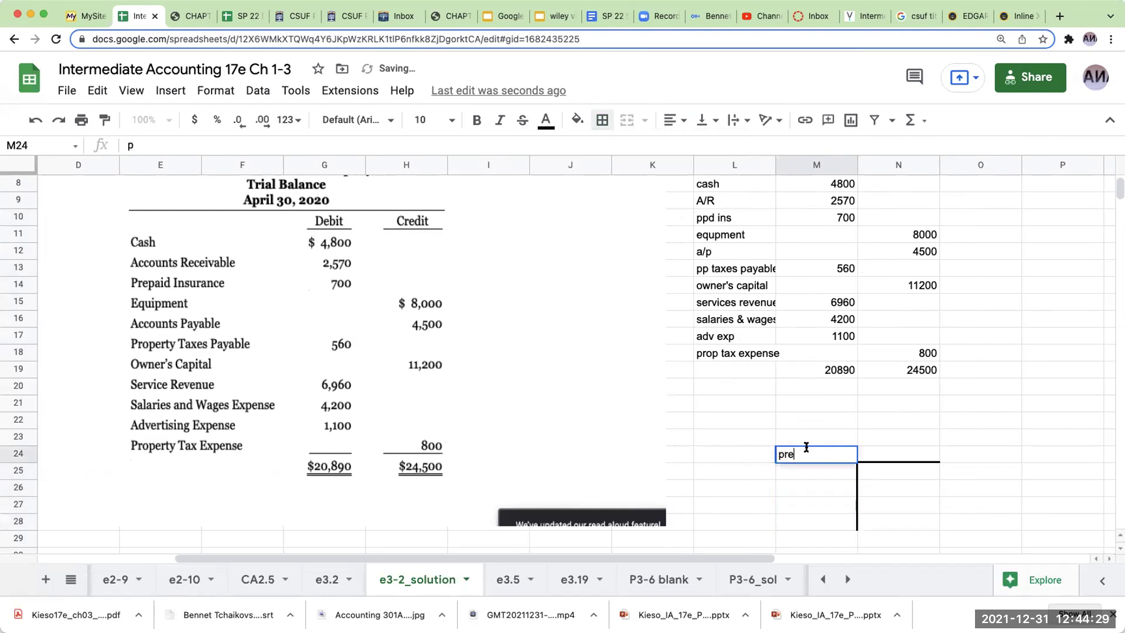
{"action": "type", "text": "paid insurance"}
{"action": "key", "text": "Return"}
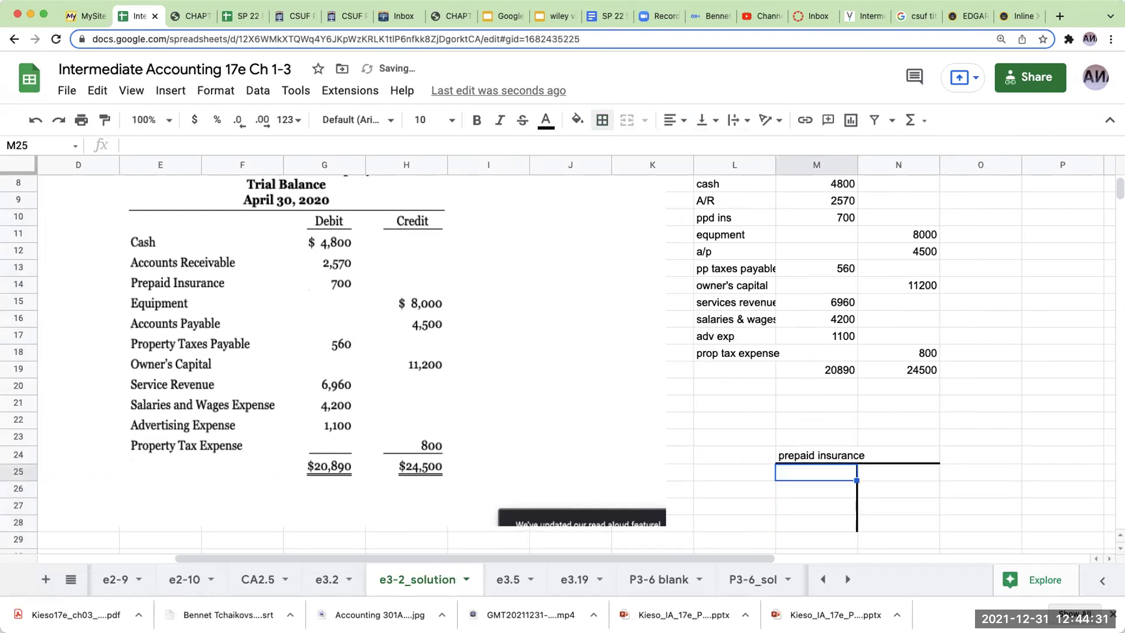
{"action": "type", "text": "700"}
{"action": "key", "text": "Return"}
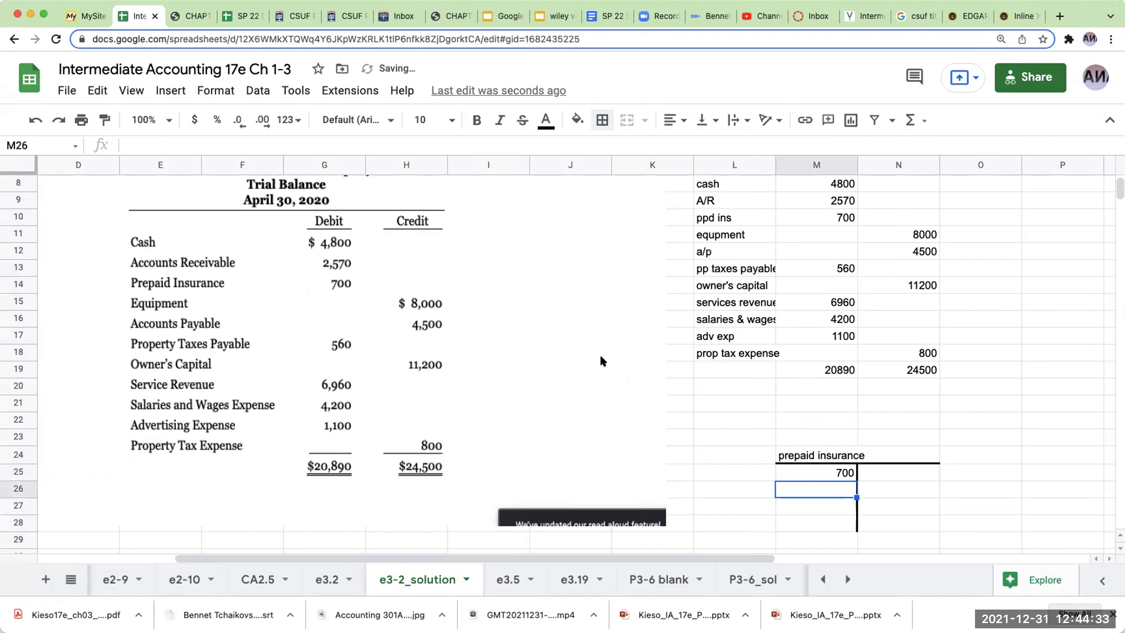
{"action": "scroll", "coordinate": [592, 351], "scroll_direction": "up", "scroll_amount": 3}
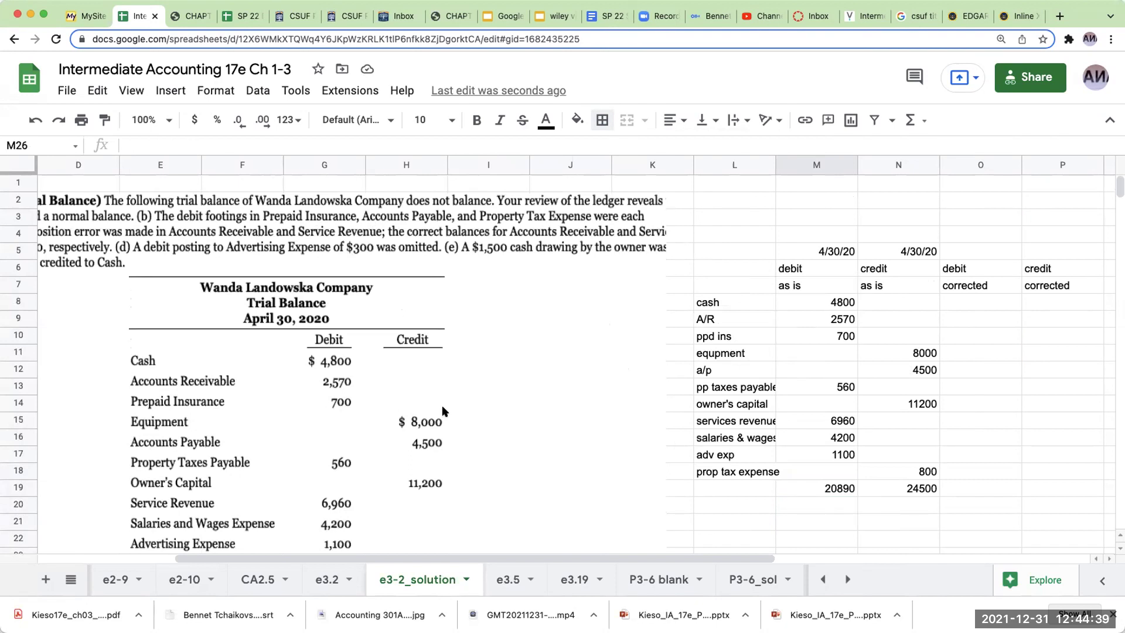
{"action": "left_click_drag", "start_coordinate": [495, 557], "coordinate": [422, 550]}
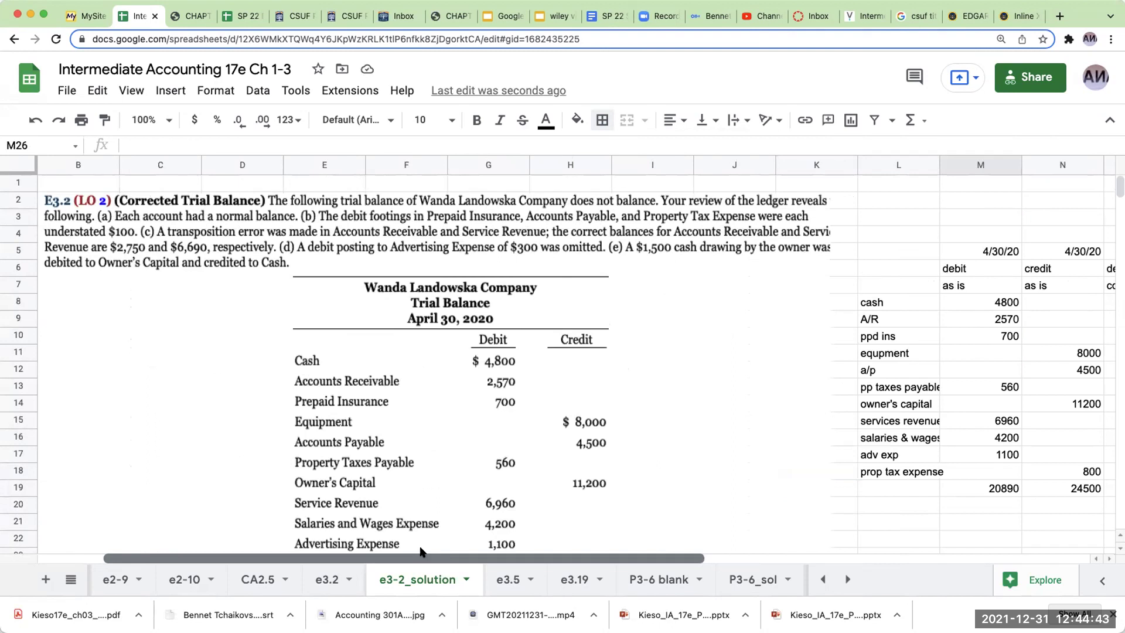
{"action": "scroll", "coordinate": [793, 356], "scroll_direction": "right", "scroll_amount": 5}
{"action": "scroll", "coordinate": [782, 384], "scroll_direction": "down", "scroll_amount": 3}
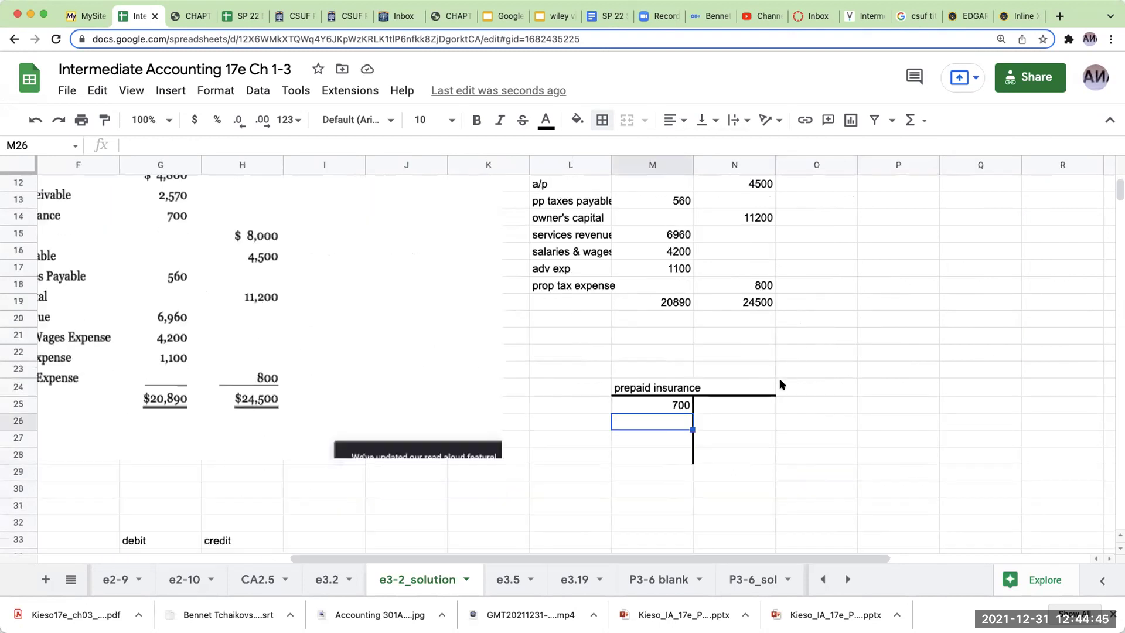
{"action": "type", "text": "100"}
{"action": "key", "text": "Return"}
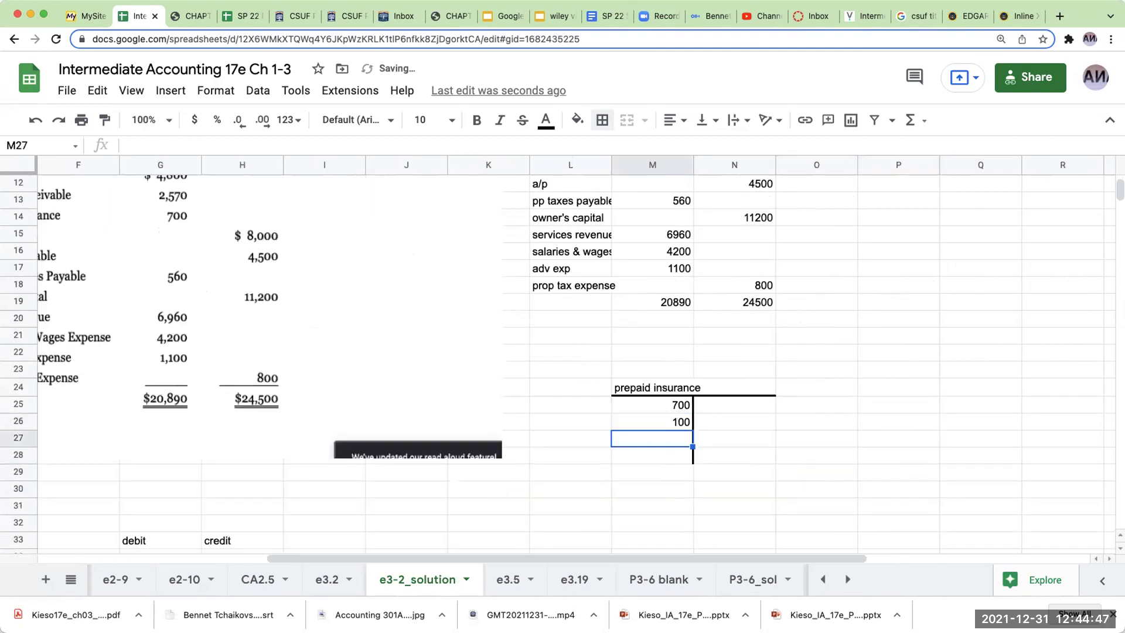
Total the debits with =M25+M26 in M28 for 800, add a top border and yellow fill
{"action": "left_click", "coordinate": [675, 456]}
{"action": "type", "text": "=M25+M26"}
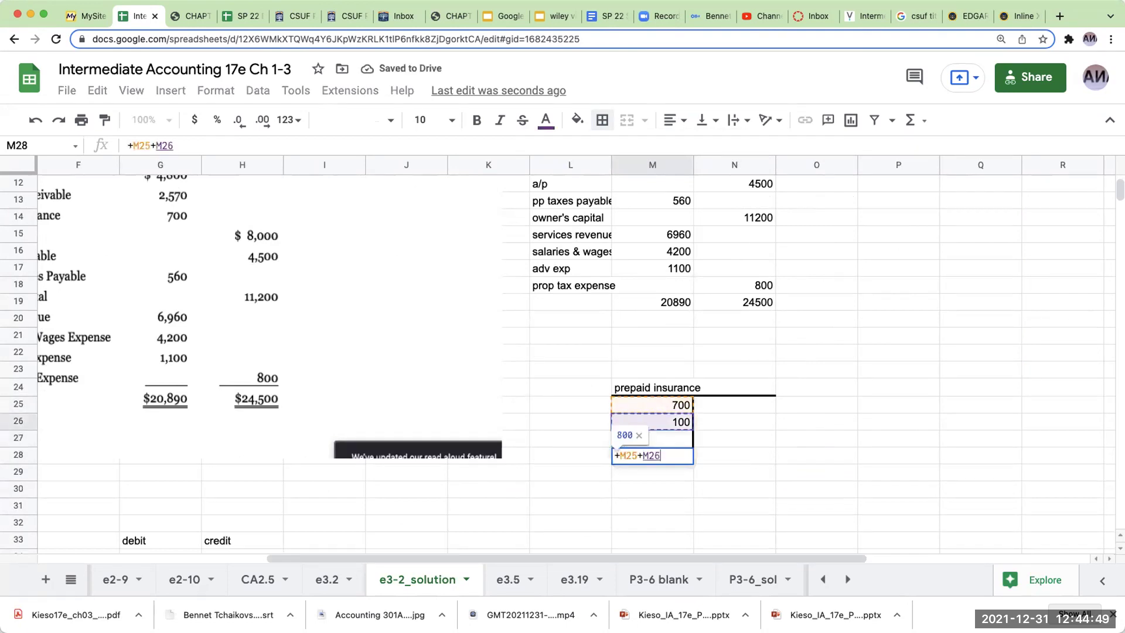
{"action": "key", "text": "Return"}
{"action": "left_click_drag", "start_coordinate": [706, 454], "coordinate": [655, 454]}
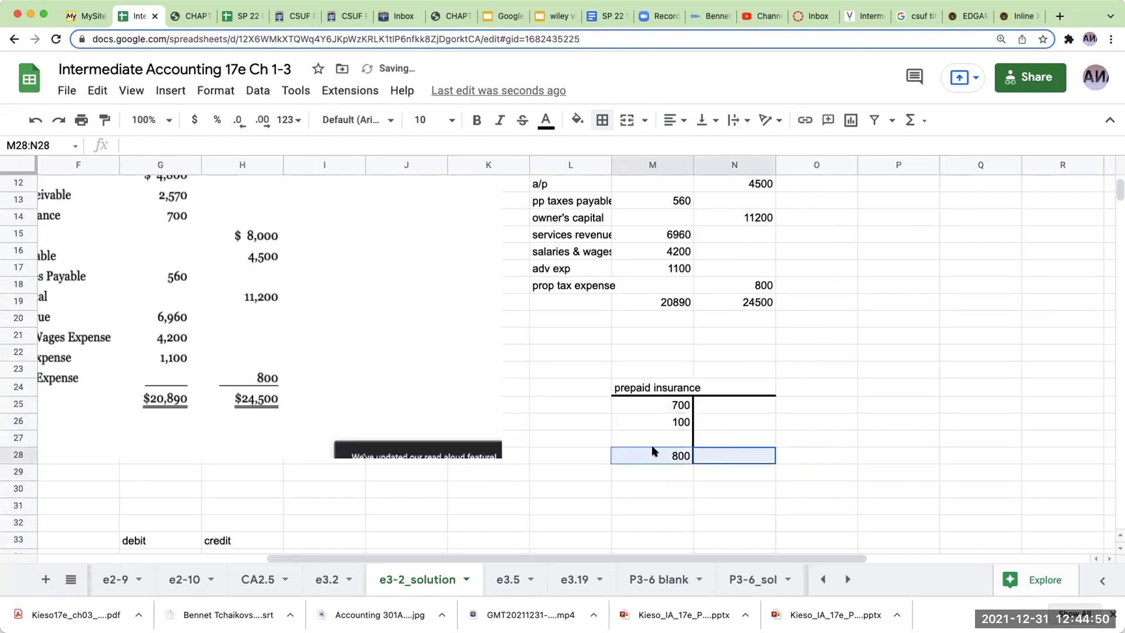
{"action": "left_click", "coordinate": [603, 119]}
{"action": "left_click", "coordinate": [630, 174]}
{"action": "left_click_drag", "start_coordinate": [794, 415], "coordinate": [796, 438]}
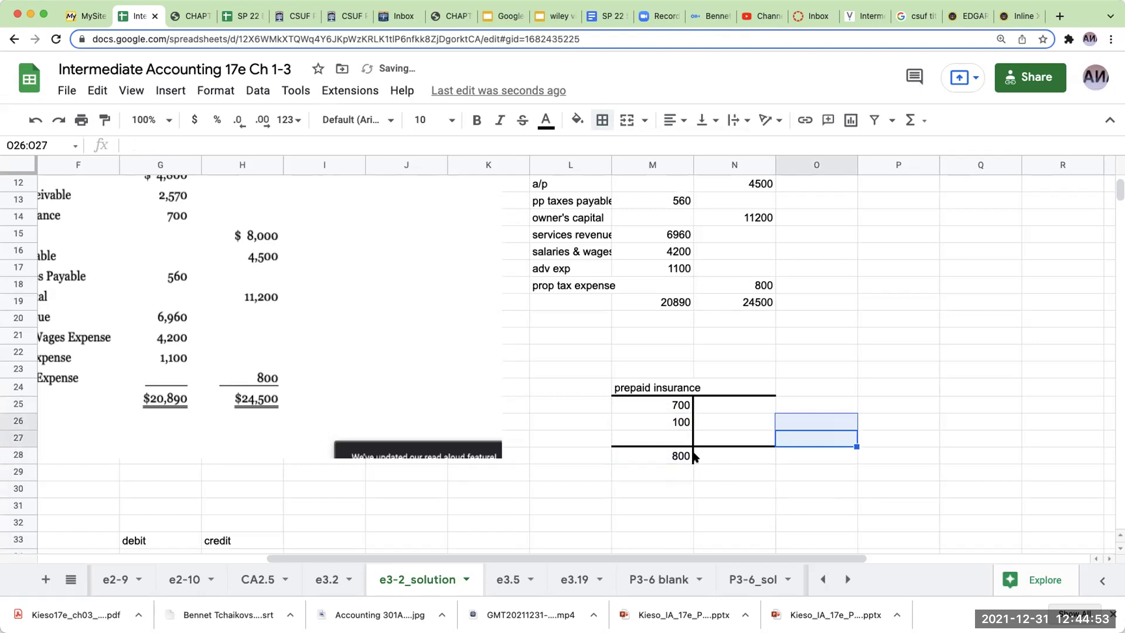
{"action": "left_click", "coordinate": [679, 457]}
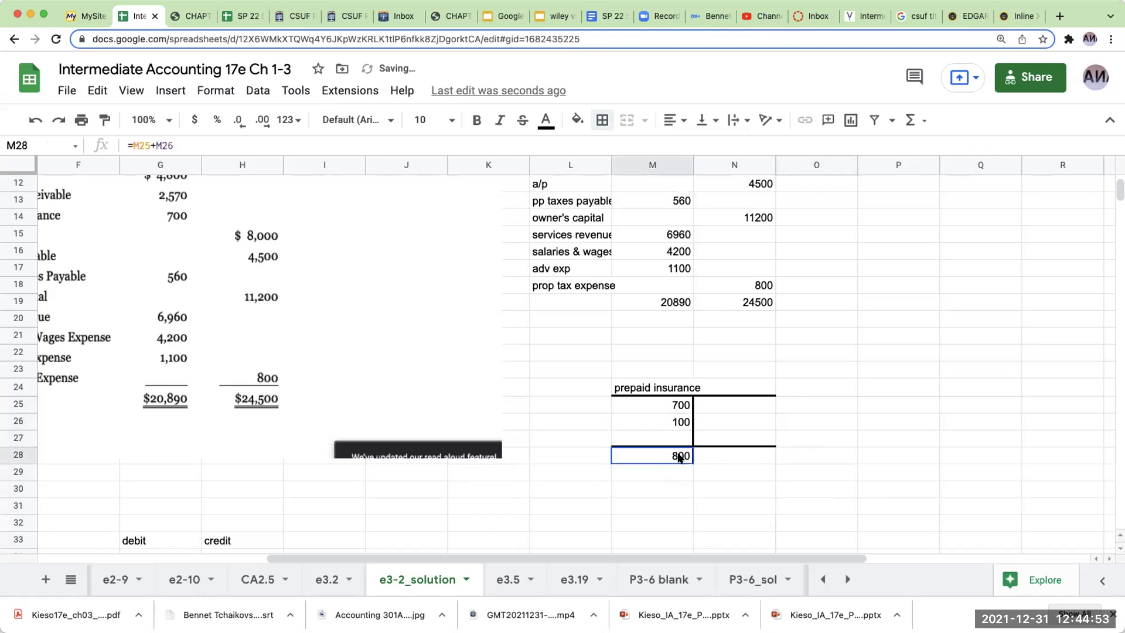
{"action": "left_click", "coordinate": [573, 119]}
{"action": "left_click", "coordinate": [634, 273]}
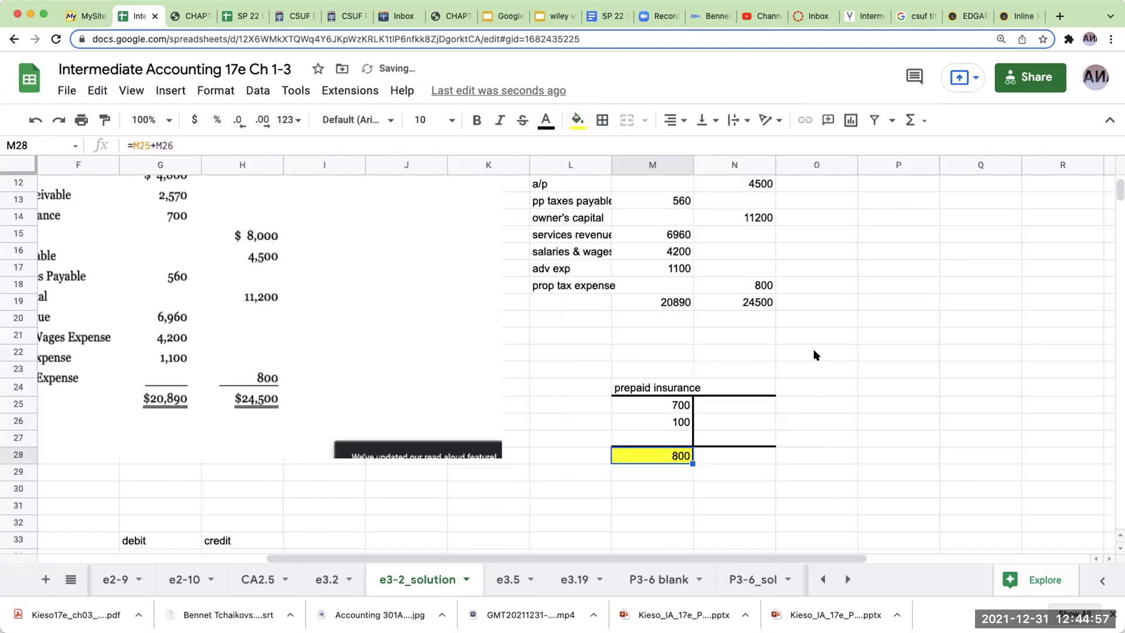
{"action": "scroll", "coordinate": [820, 303], "scroll_direction": "up", "scroll_amount": 2}
{"action": "scroll", "coordinate": [820, 299], "scroll_direction": "up", "scroll_amount": 2}
Link the corrected prepaid insurance debit in O10 to the T-account total M28, showing 800
{"action": "left_click", "coordinate": [819, 237]}
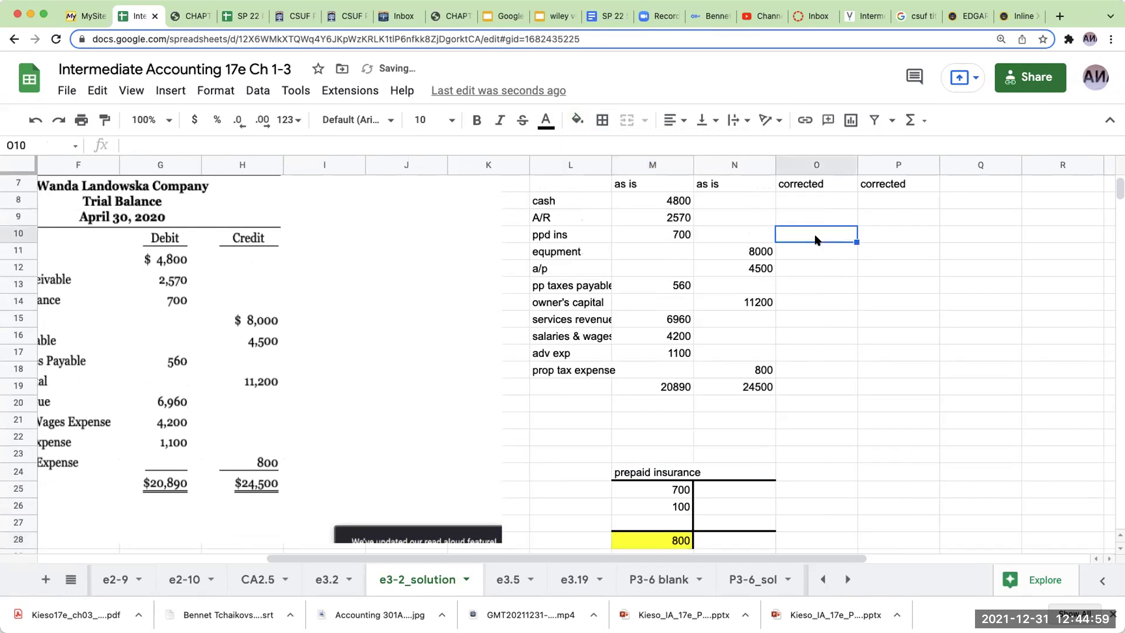
{"action": "type", "text": "+"}
{"action": "scroll", "coordinate": [800, 239], "scroll_direction": "down", "scroll_amount": 3}
{"action": "left_click", "coordinate": [670, 386]}
{"action": "key", "text": "Return"}
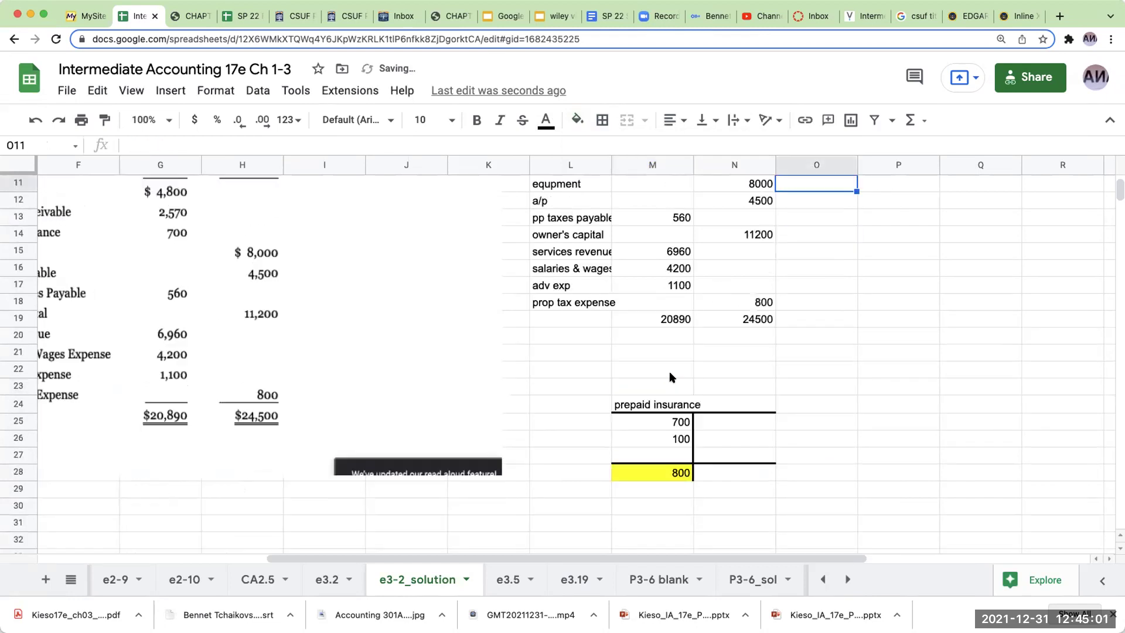
{"action": "scroll", "coordinate": [822, 304], "scroll_direction": "up", "scroll_amount": 2}
{"action": "left_click", "coordinate": [826, 234]}
{"action": "left_click", "coordinate": [577, 119]}
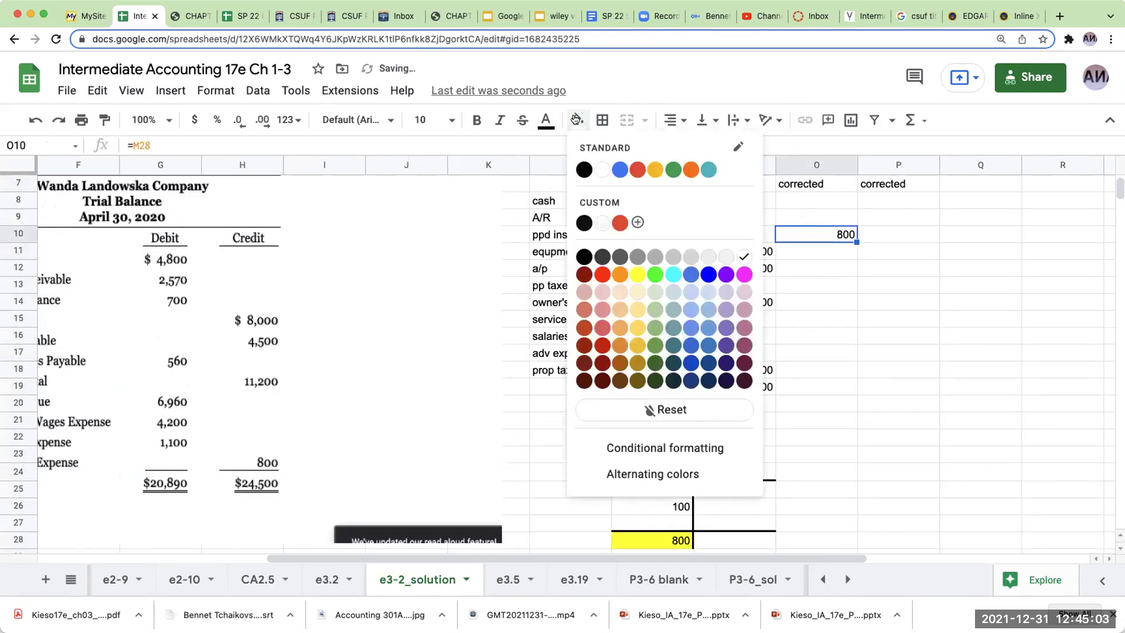
{"action": "scroll", "coordinate": [645, 293], "scroll_direction": "down", "scroll_amount": 5}
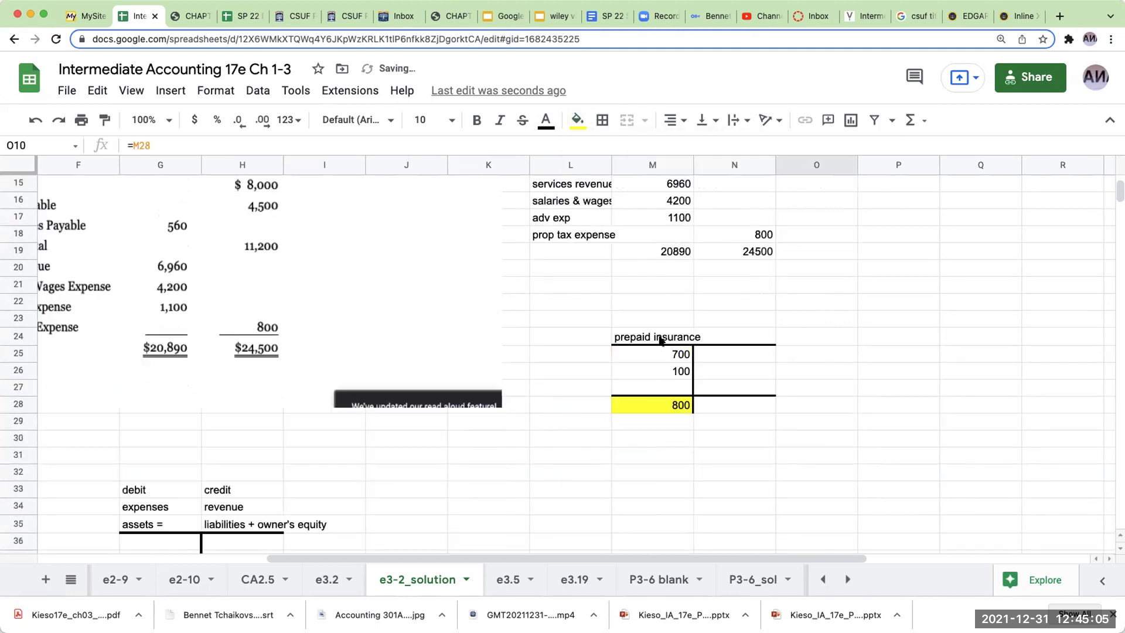
{"action": "left_click_drag", "start_coordinate": [645, 336], "coordinate": [725, 388]}
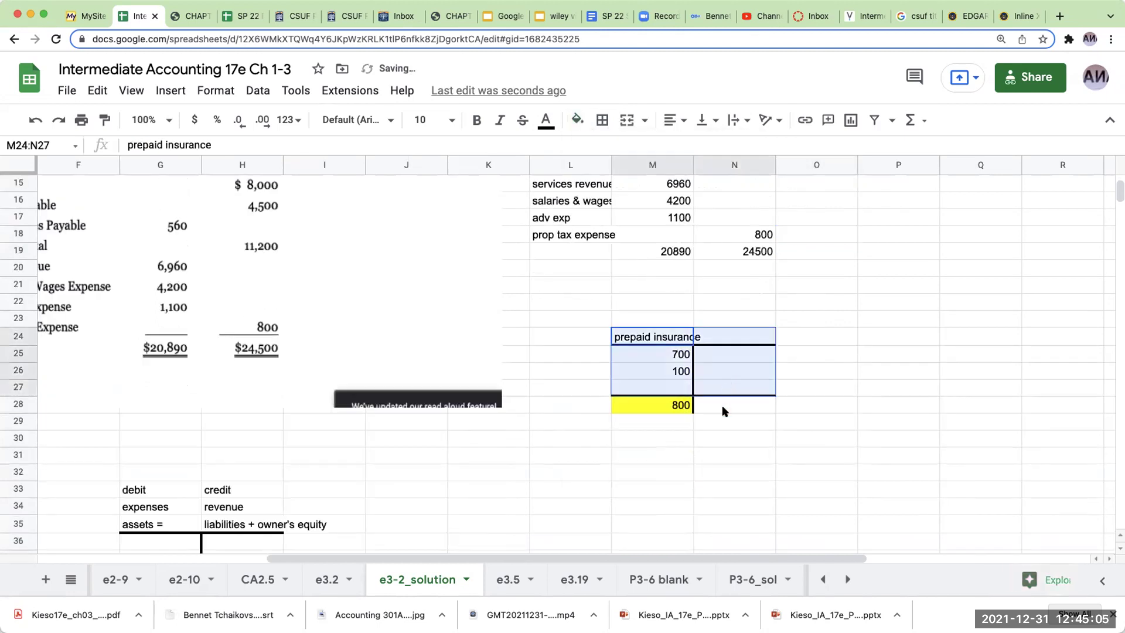
Copy the prepaid insurance T-account layout to M30 and clear its values and yellow shading
{"action": "left_click", "coordinate": [671, 438]}
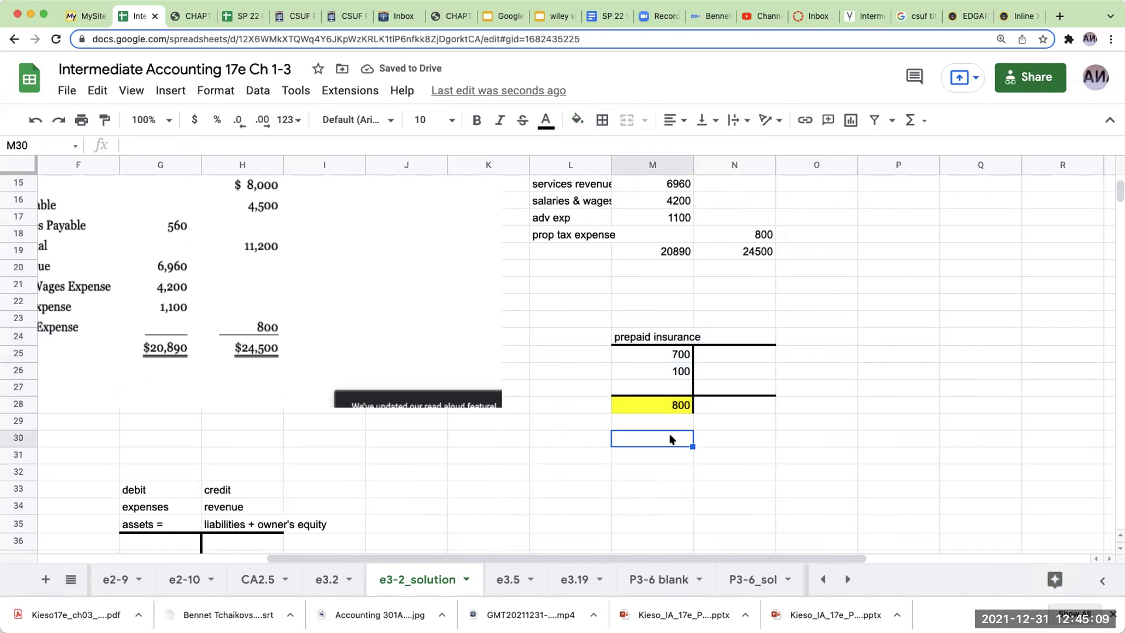
{"action": "left_click_drag", "start_coordinate": [667, 353], "coordinate": [710, 405]}
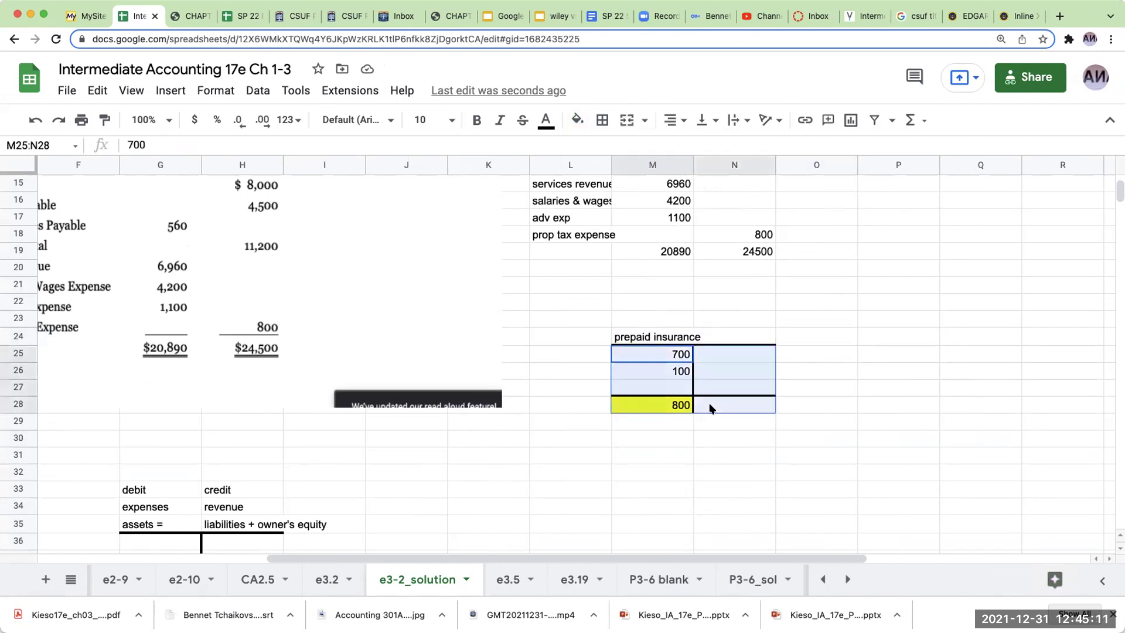
{"action": "key", "text": "ctrl+c"}
{"action": "left_click", "coordinate": [661, 440]}
{"action": "key", "text": "ctrl+v"}
{"action": "left_click", "coordinate": [660, 445]}
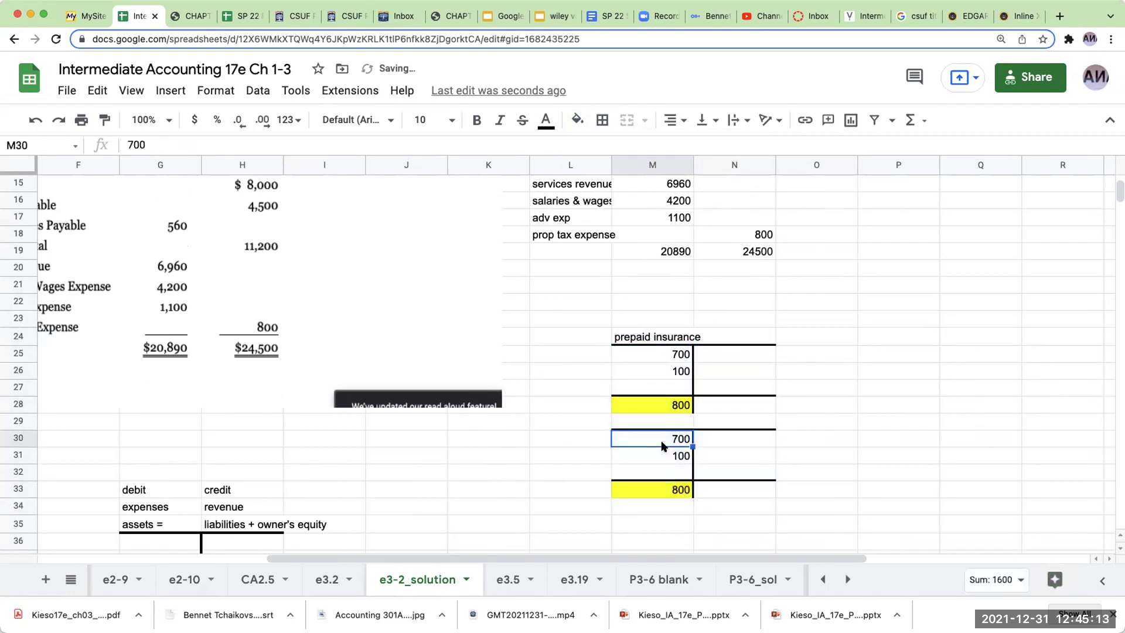
{"action": "key", "text": "Delete"}
{"action": "key", "text": "Down"}
{"action": "key", "text": "Delete"}
{"action": "key", "text": "Down"}
{"action": "key", "text": "Down"}
{"action": "key", "text": "Delete"}
{"action": "key", "text": "Down"}
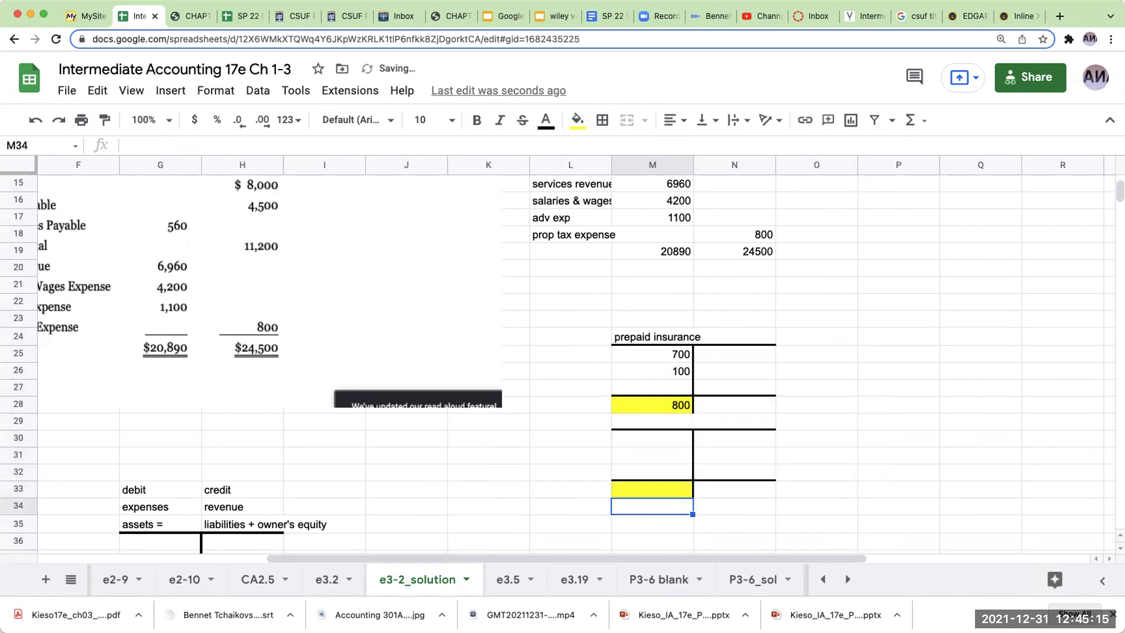
{"action": "key", "text": "Up"}
{"action": "left_click", "coordinate": [565, 126]}
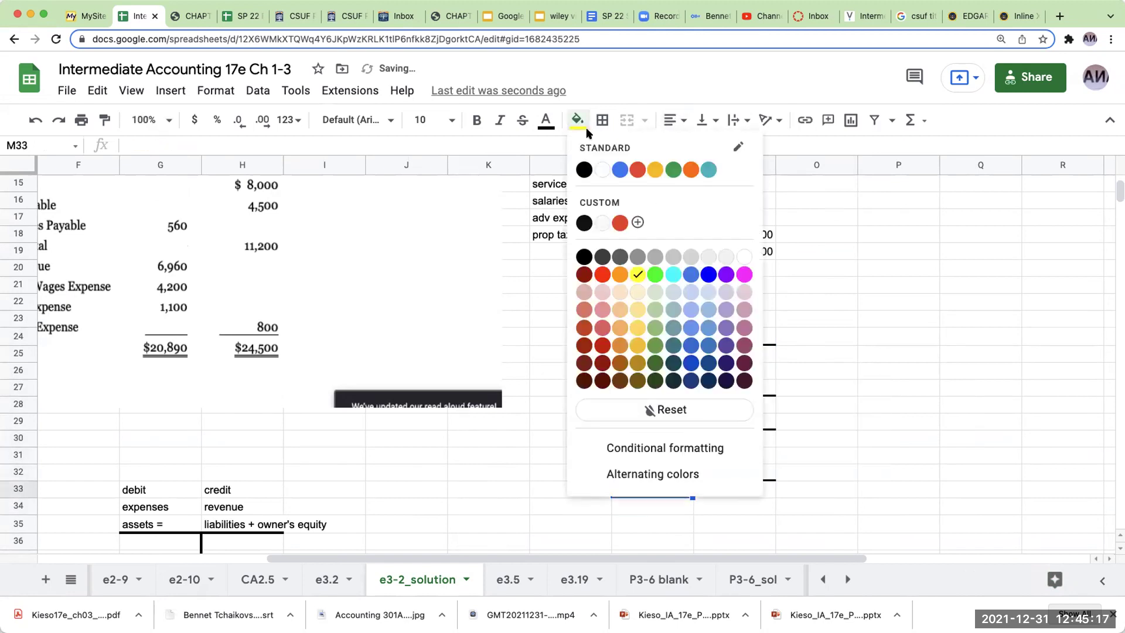
{"action": "left_click", "coordinate": [664, 407]}
Title the new T-account 'A/P' and post its 4500 credit
{"action": "left_click", "coordinate": [669, 424]}
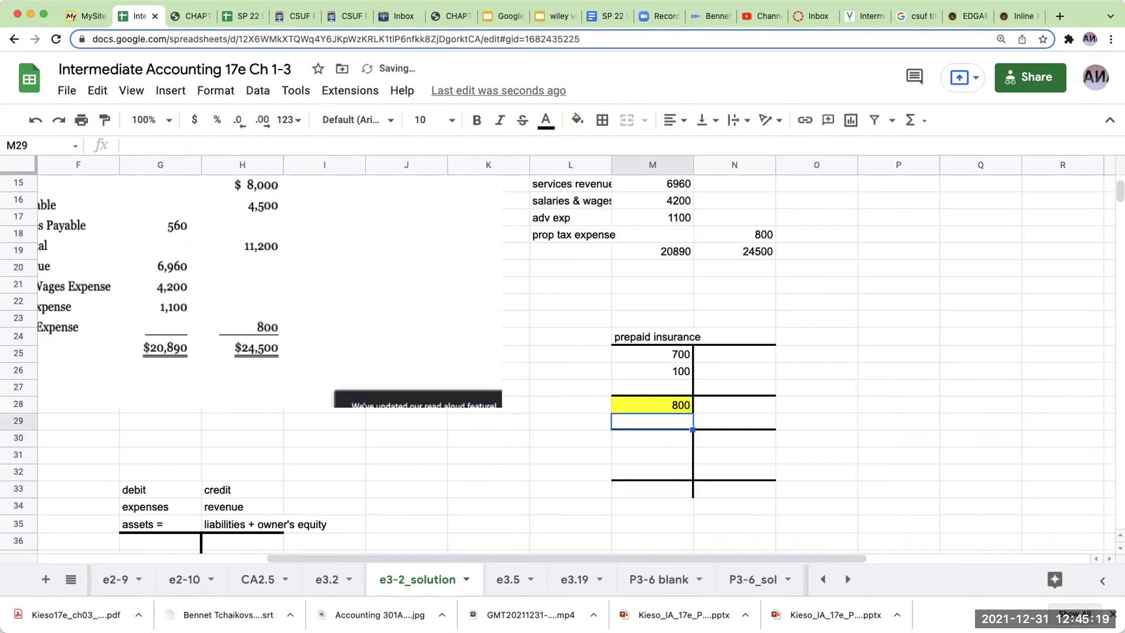
{"action": "type", "text": "A/P"}
{"action": "key", "text": "Return"}
{"action": "scroll", "coordinate": [779, 296], "scroll_direction": "up", "scroll_amount": 2}
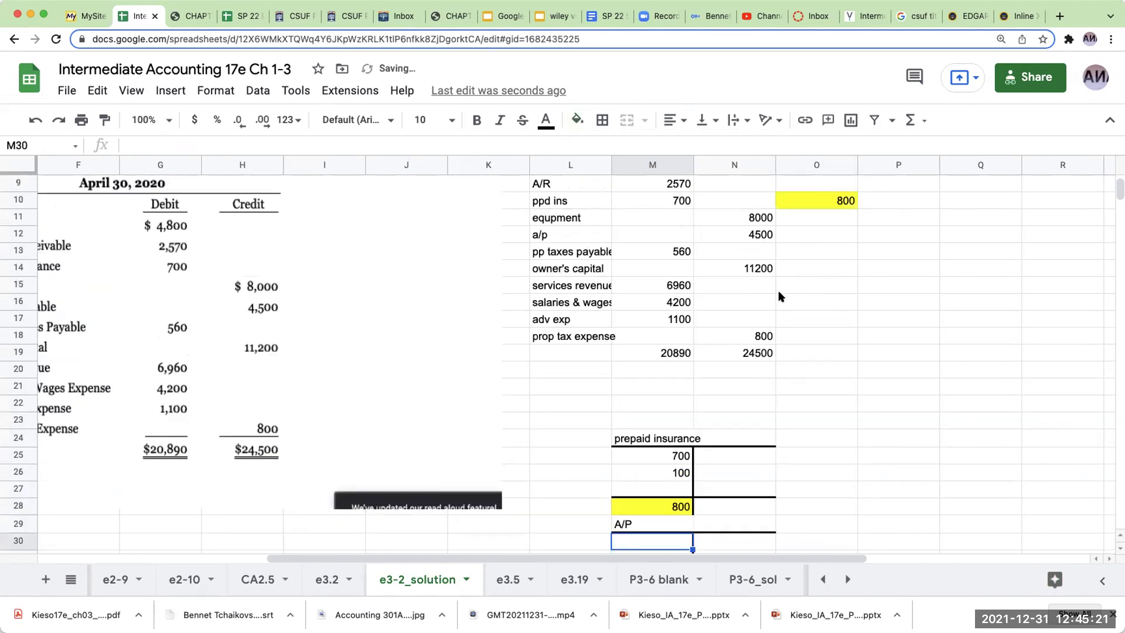
{"action": "scroll", "coordinate": [778, 296], "scroll_direction": "up", "scroll_amount": 2}
{"action": "scroll", "coordinate": [791, 322], "scroll_direction": "down", "scroll_amount": 3}
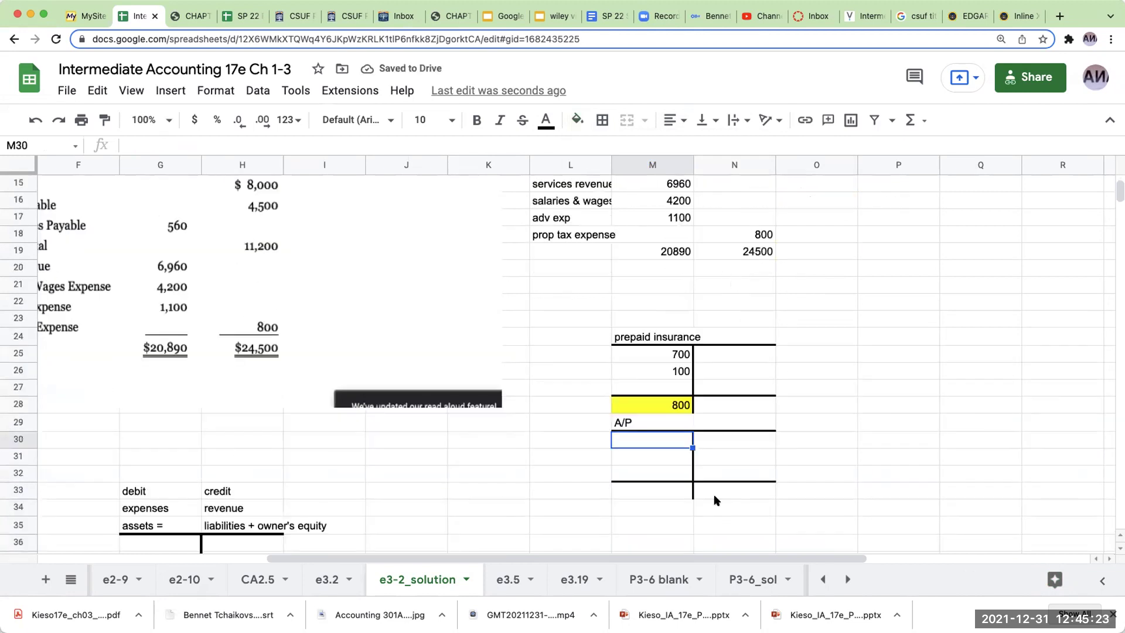
{"action": "left_click", "coordinate": [723, 456]}
{"action": "type", "text": "4500"}
{"action": "key", "text": "Return"}
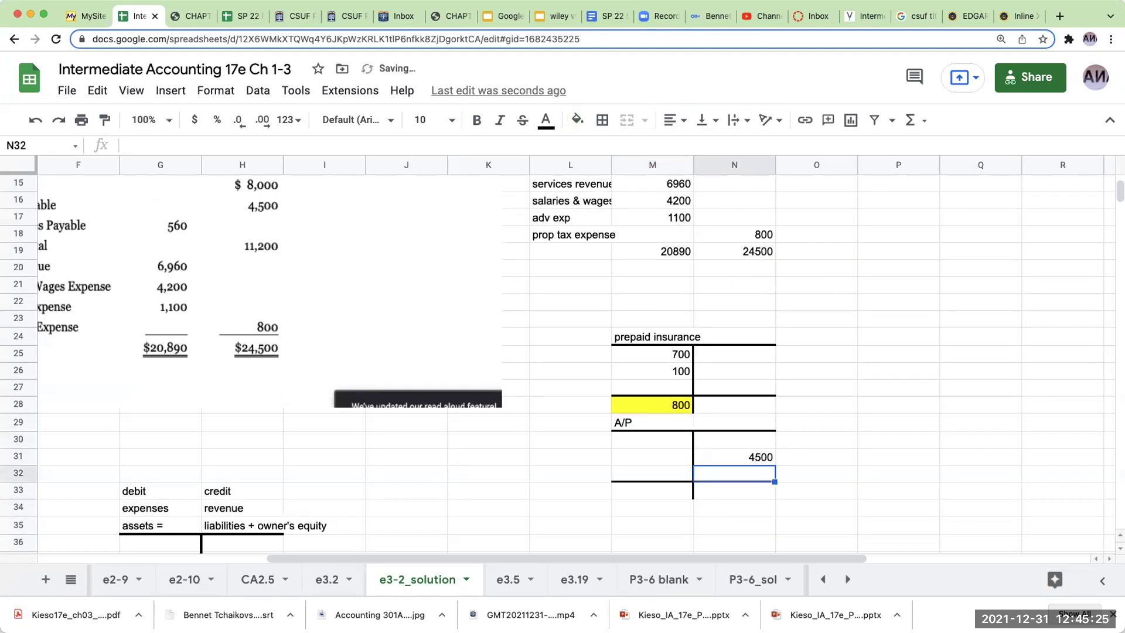
{"action": "left_click", "coordinate": [734, 457]}
{"action": "key", "text": "Left"}
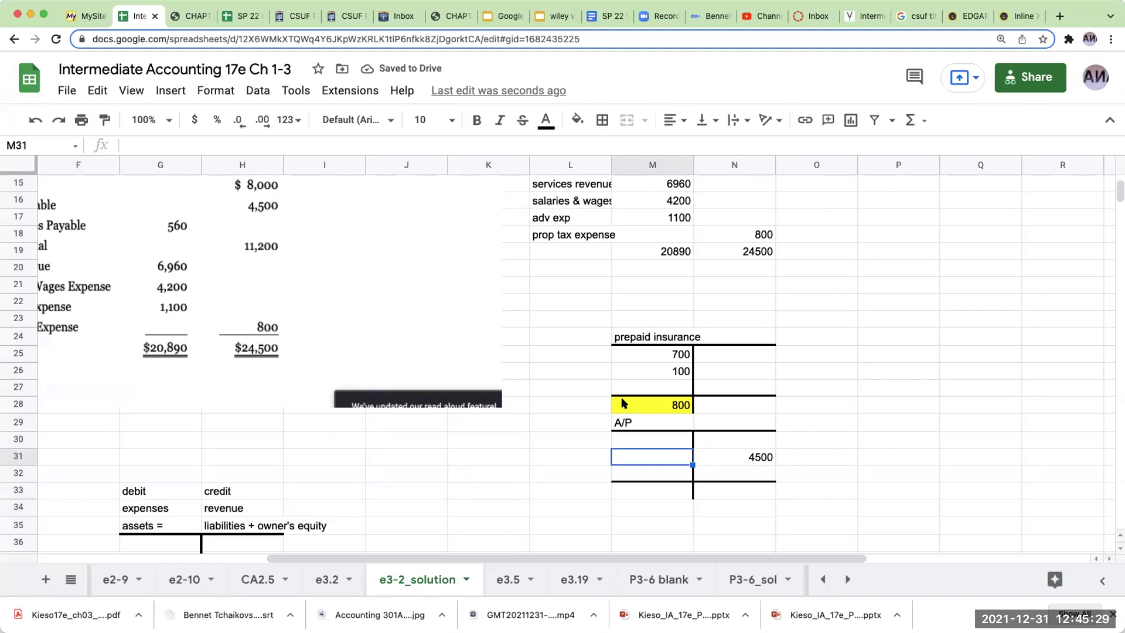
Post the 100 debit on the A/P account's debit side
{"action": "scroll", "coordinate": [622, 397], "scroll_direction": "up", "scroll_amount": 5}
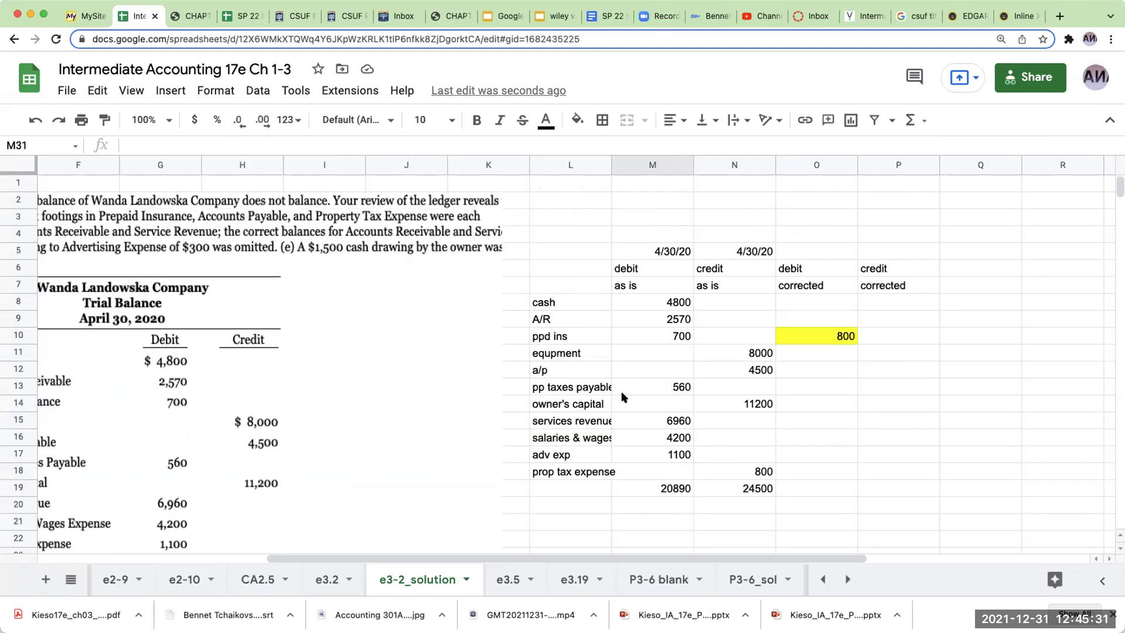
{"action": "scroll", "coordinate": [484, 539], "scroll_direction": "left", "scroll_amount": 5}
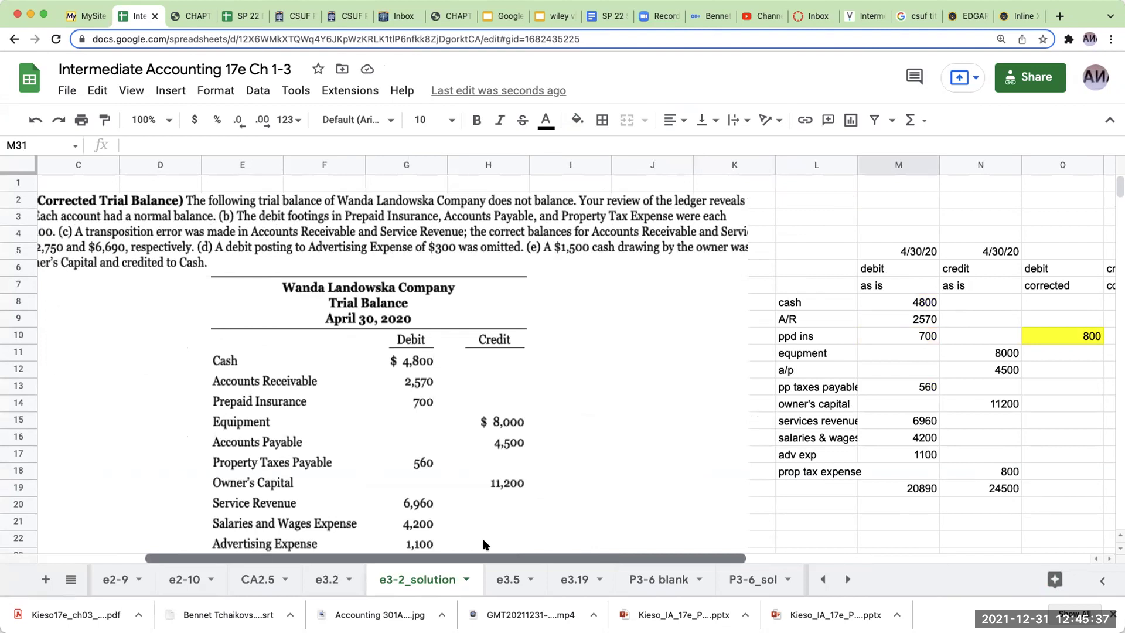
{"action": "scroll", "coordinate": [484, 539], "scroll_direction": "right", "scroll_amount": 4}
{"action": "scroll", "coordinate": [725, 410], "scroll_direction": "down", "scroll_amount": 3}
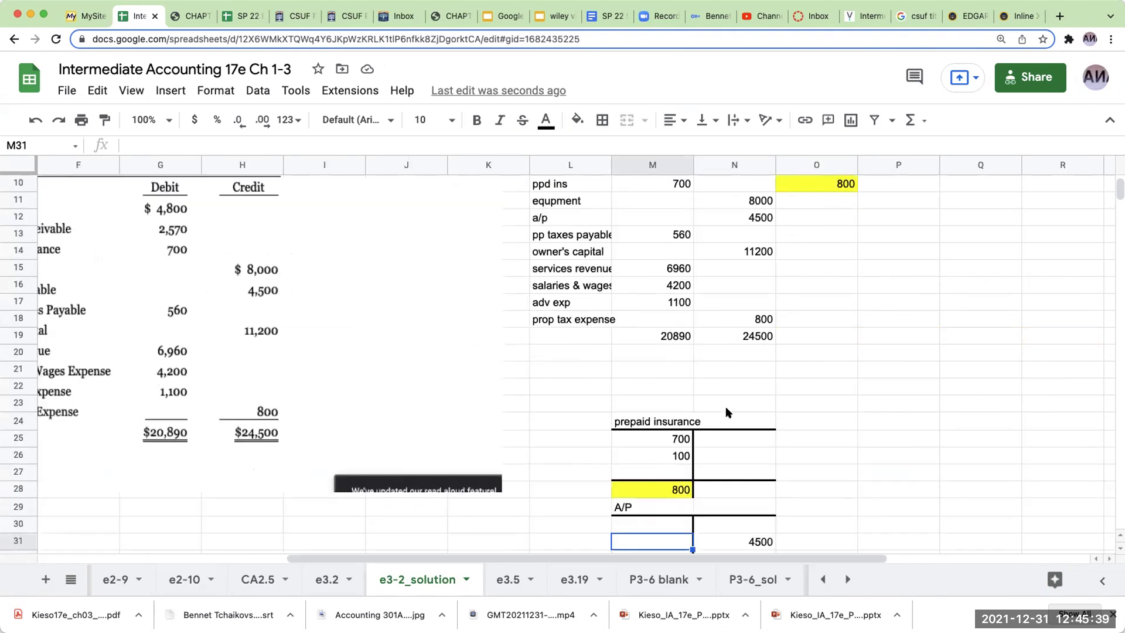
{"action": "scroll", "coordinate": [725, 408], "scroll_direction": "down", "scroll_amount": 2}
{"action": "type", "text": "100"}
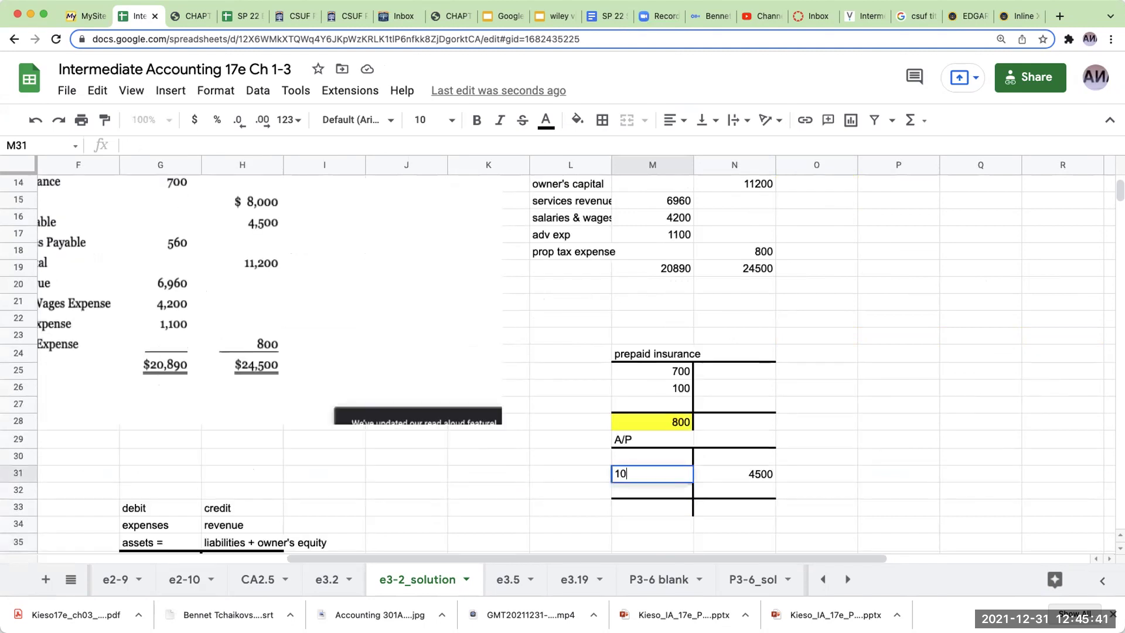
{"action": "key", "text": "Return"}
Compute the A/P balance of 4400 below, subtracting the 100 debit from the 4500 credit
{"action": "left_click", "coordinate": [734, 507]}
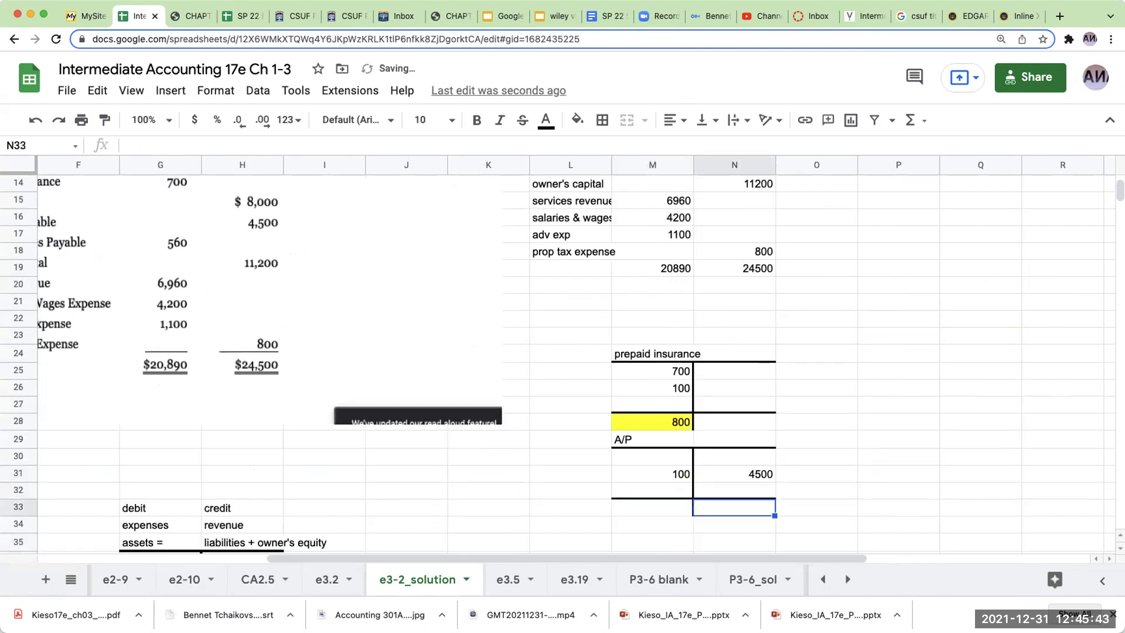
{"action": "type", "text": "=N31-M32"}
{"action": "key", "text": "Return"}
{"action": "type", "text": "+"}
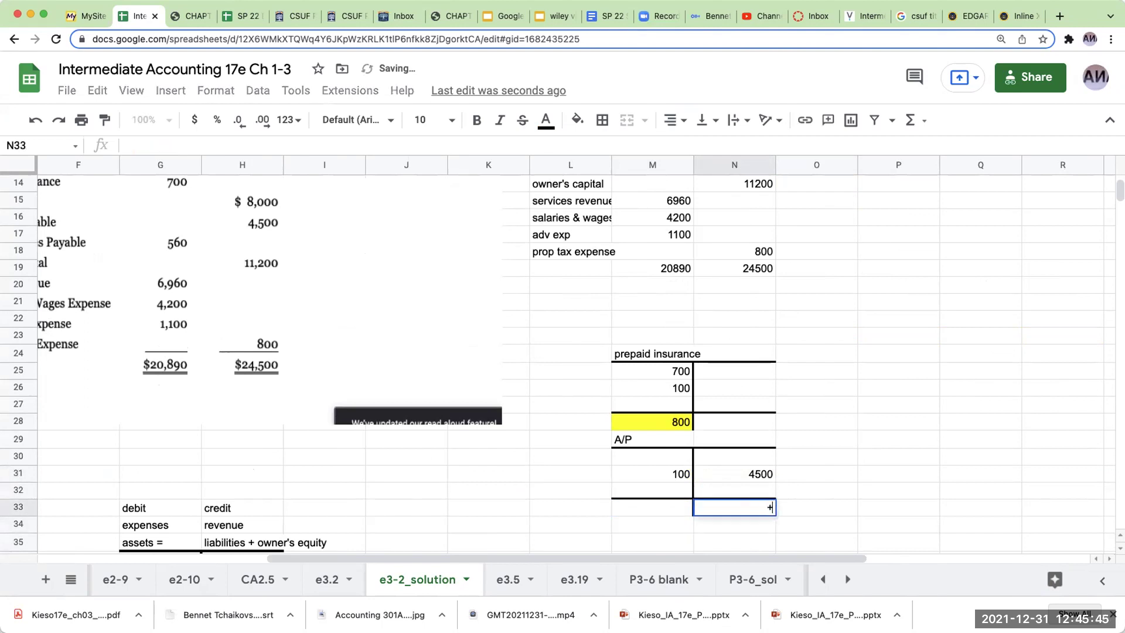
{"action": "key", "text": "Left"}
{"action": "key", "text": "Right"}
{"action": "key", "text": "Up"}
{"action": "key", "text": "Up"}
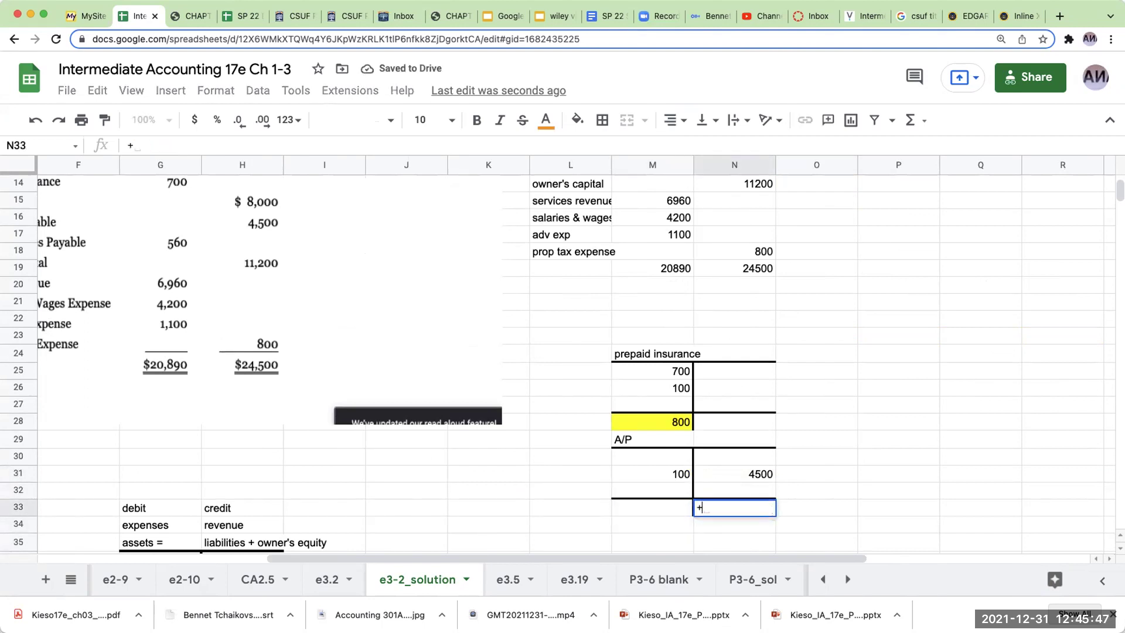
{"action": "type", "text": "-"}
{"action": "key", "text": "Up"}
{"action": "key", "text": "Up"}
{"action": "key", "text": "Left"}
{"action": "key", "text": "Return"}
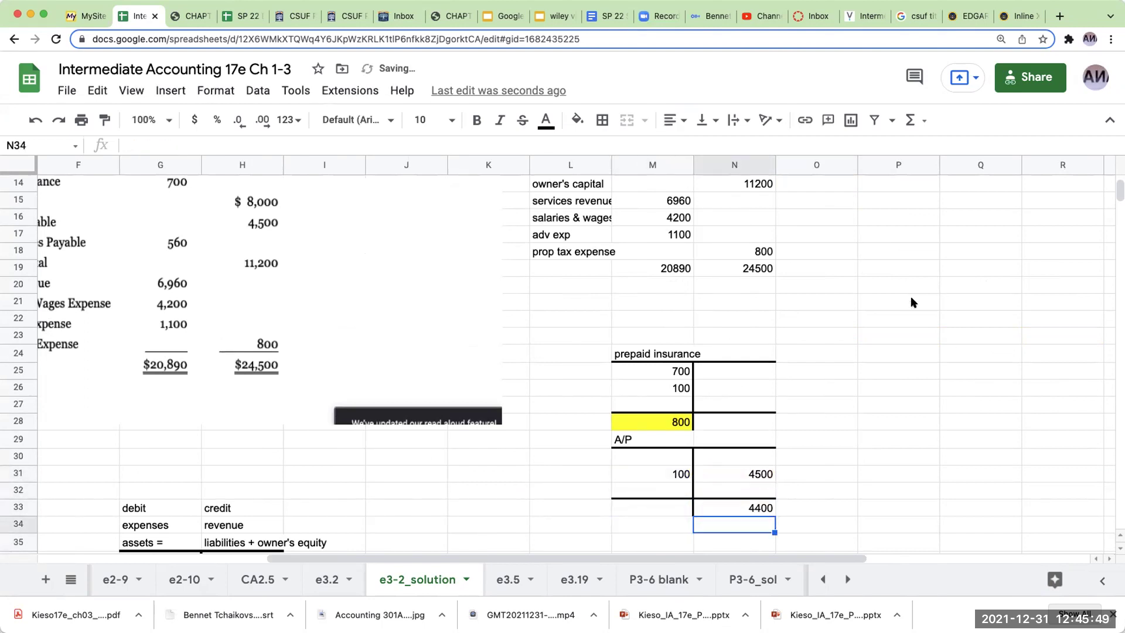
{"action": "scroll", "coordinate": [911, 301], "scroll_direction": "up", "scroll_amount": 5}
Link the a/p corrected credit (P12) to the A/P T-account balance N33, showing 4400
{"action": "left_click", "coordinate": [874, 298]}
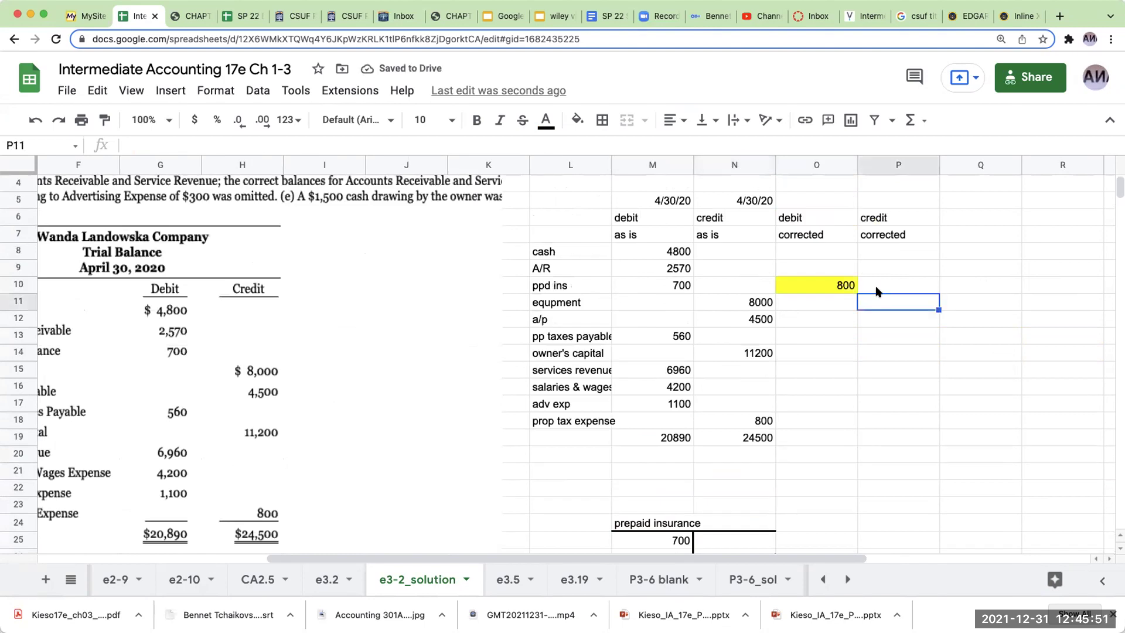
{"action": "left_click", "coordinate": [877, 324]}
{"action": "type", "text": "+"}
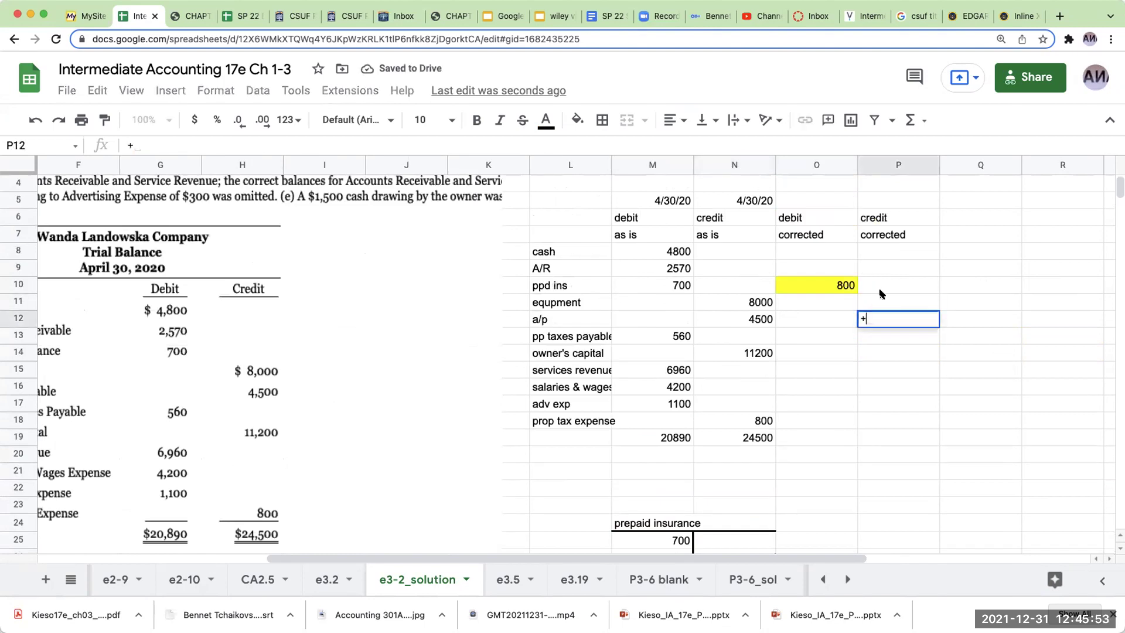
{"action": "scroll", "coordinate": [793, 459], "scroll_direction": "down", "scroll_amount": 4}
{"action": "left_click", "coordinate": [751, 541]}
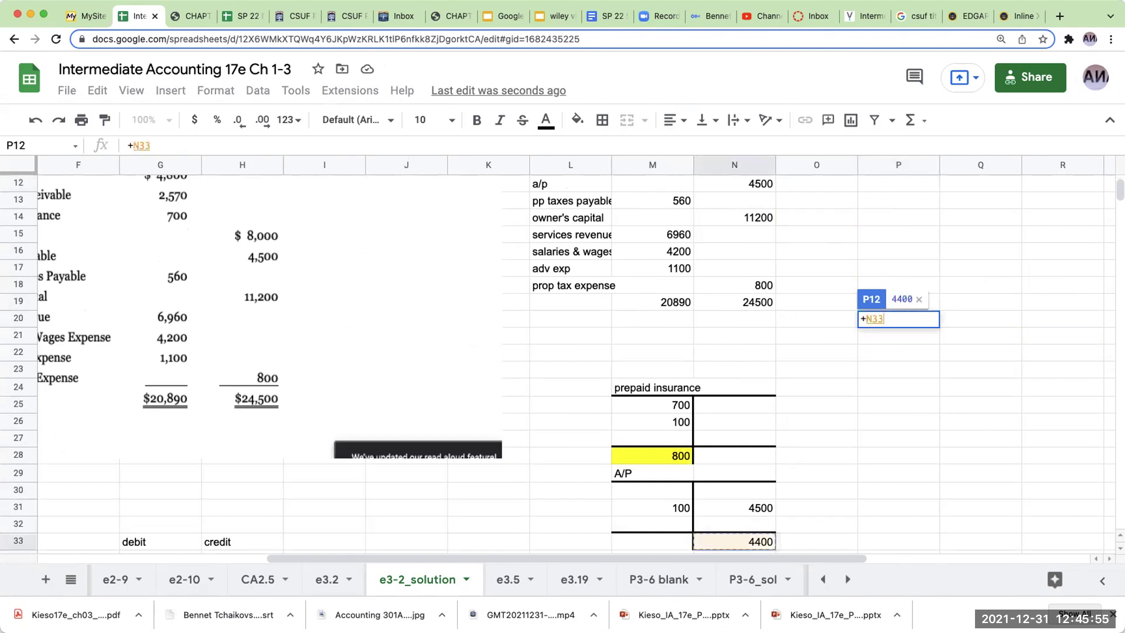
{"action": "key", "text": "Return"}
Shade both 4400 figures, the A/P balance and the corrected a/p credit, cyan
{"action": "left_click", "coordinate": [751, 541]}
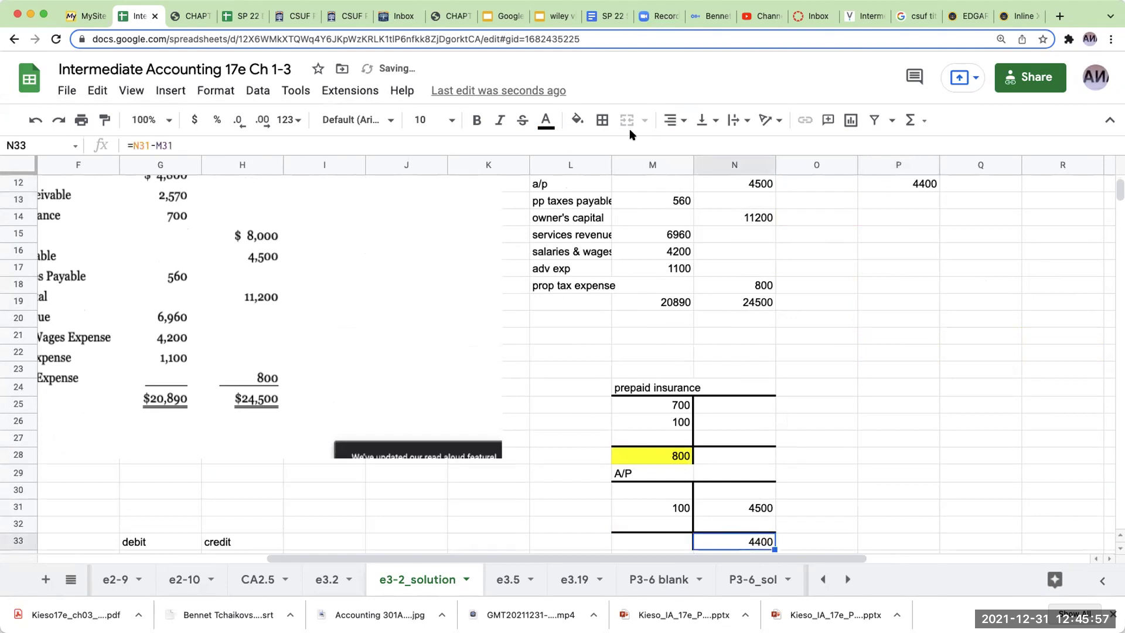
{"action": "left_click", "coordinate": [577, 120]}
{"action": "left_click", "coordinate": [670, 277]}
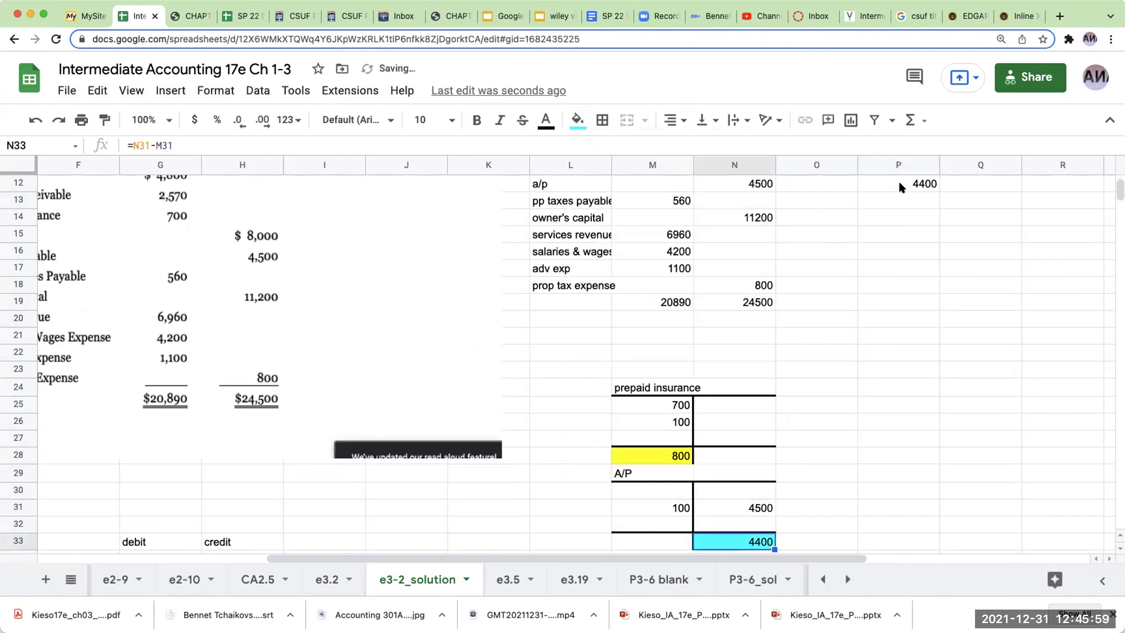
{"action": "left_click", "coordinate": [898, 183]}
{"action": "left_click", "coordinate": [578, 119]}
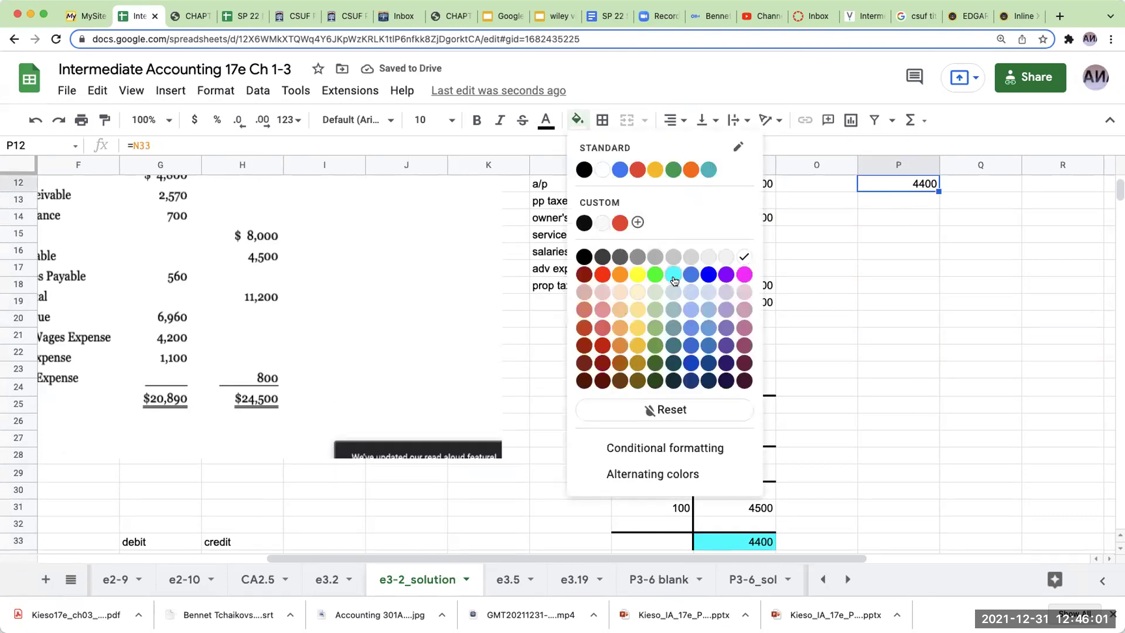
{"action": "left_click", "coordinate": [670, 275]}
{"action": "scroll", "coordinate": [648, 338], "scroll_direction": "up", "scroll_amount": 2}
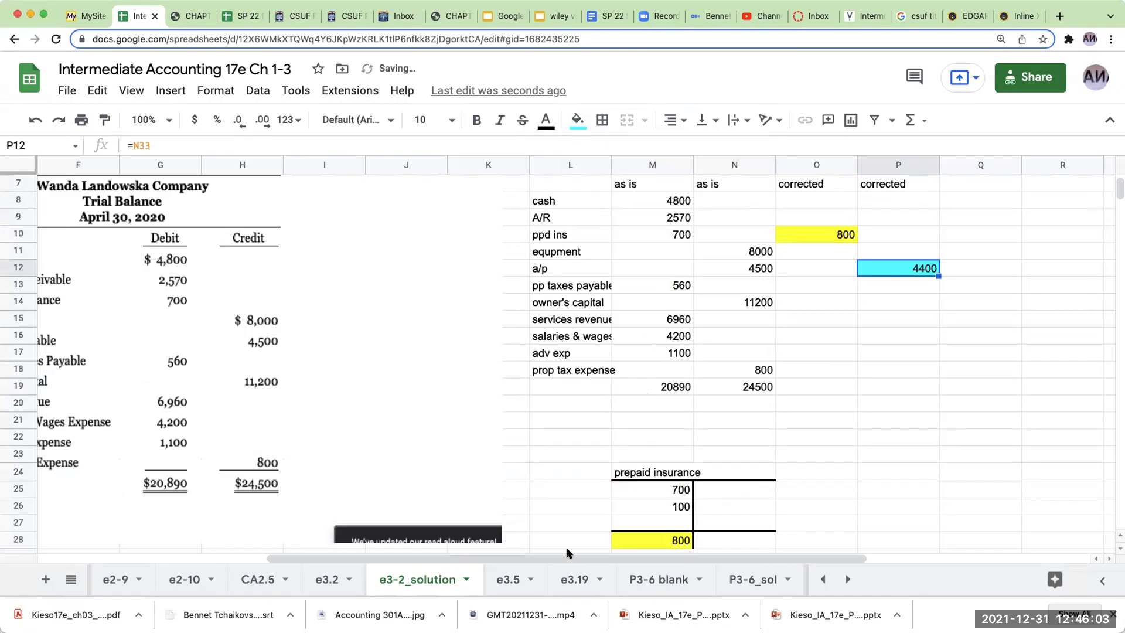
Copy the prepaid insurance T-account (M24:N28) and paste it at P24
{"action": "left_click_drag", "start_coordinate": [571, 559], "coordinate": [424, 559]}
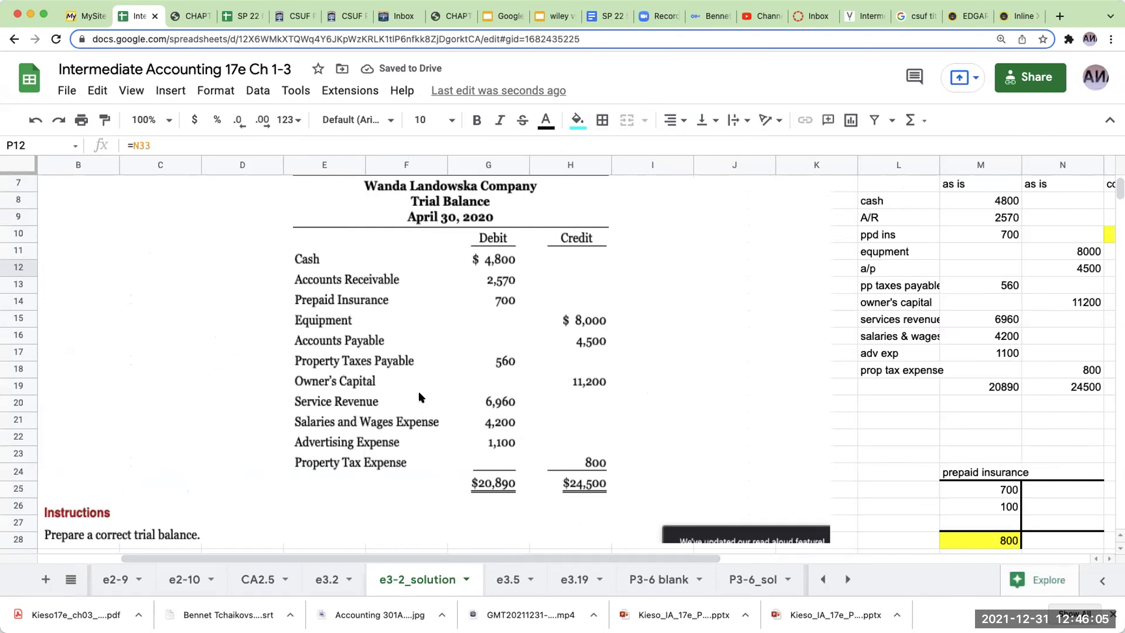
{"action": "scroll", "coordinate": [420, 392], "scroll_direction": "up", "scroll_amount": 2}
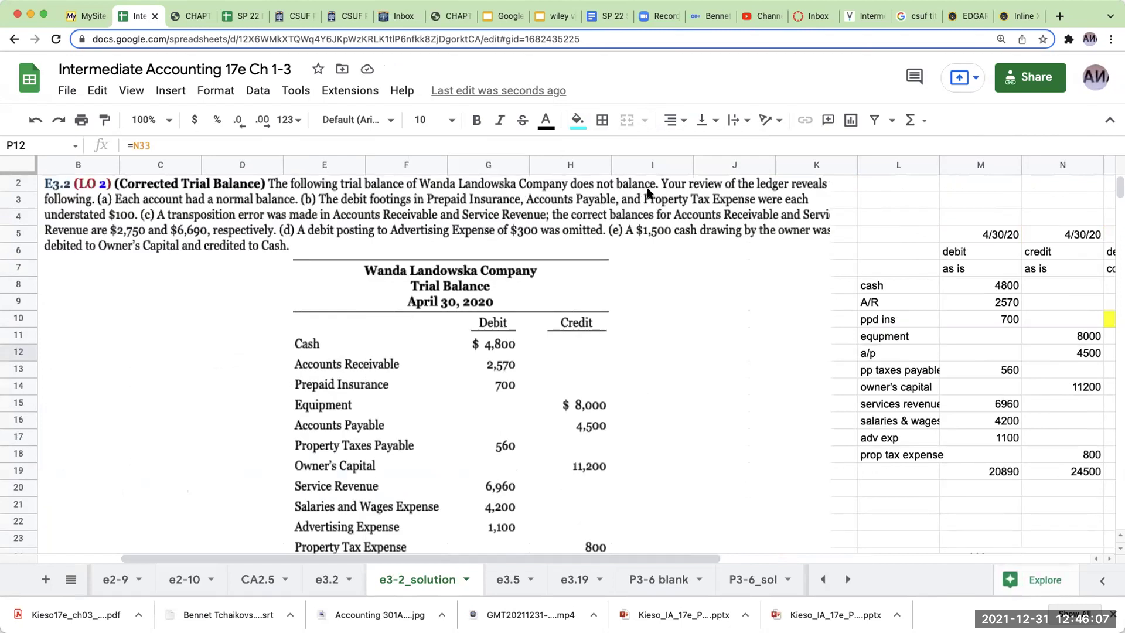
{"action": "scroll", "coordinate": [581, 323], "scroll_direction": "down", "scroll_amount": 3}
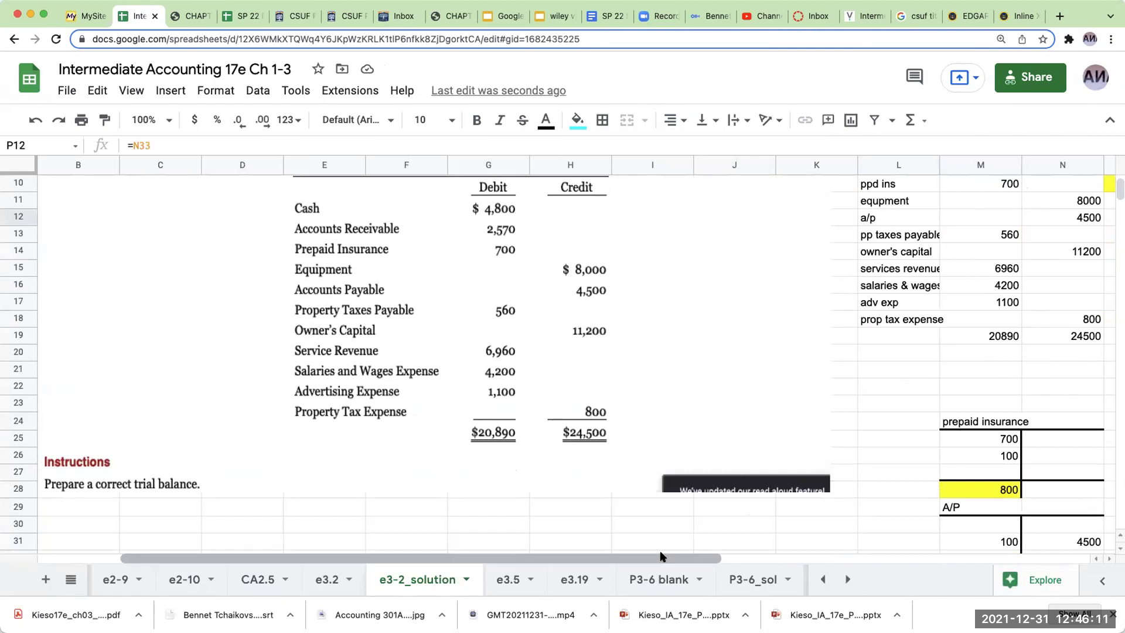
{"action": "left_click_drag", "start_coordinate": [661, 556], "coordinate": [884, 557]}
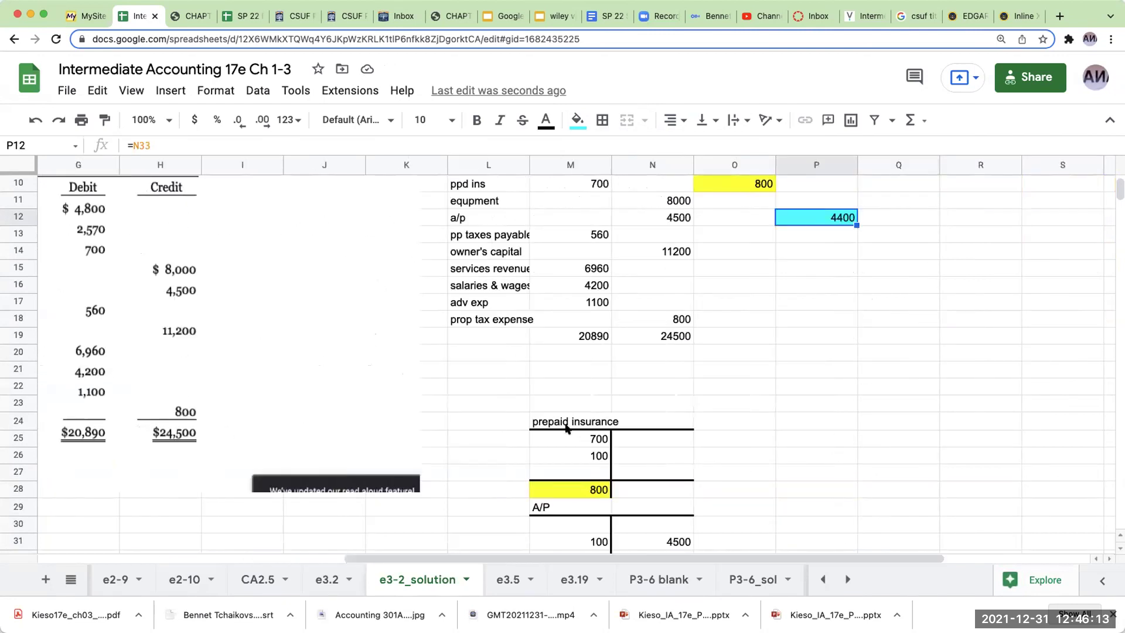
{"action": "left_click_drag", "start_coordinate": [567, 427], "coordinate": [656, 492]}
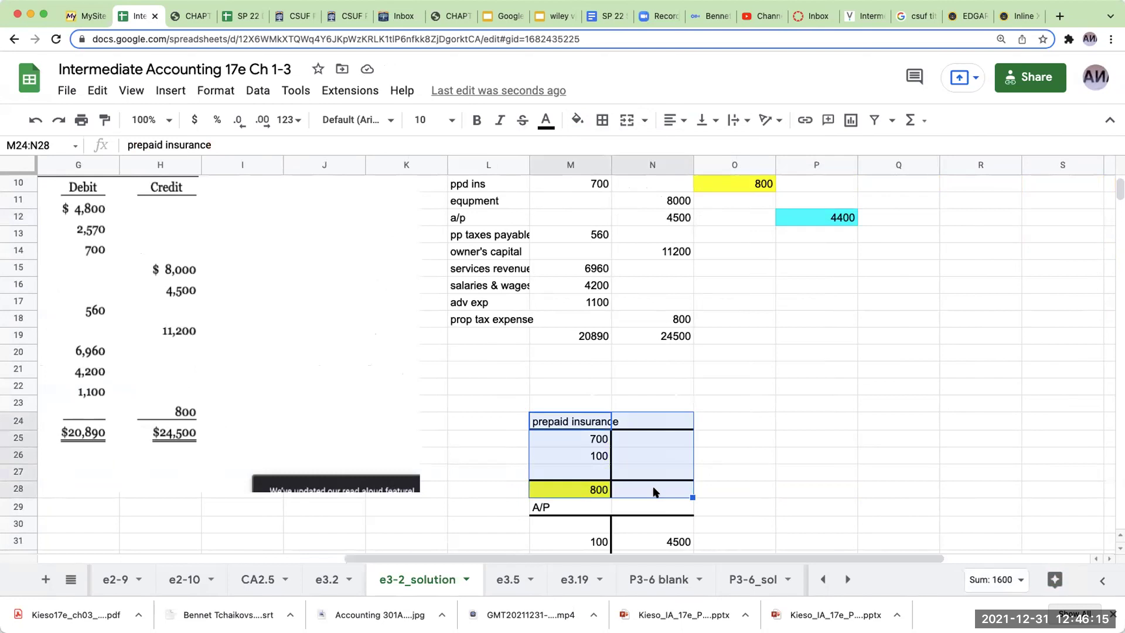
{"action": "key", "text": "ctrl+c"}
{"action": "left_click", "coordinate": [807, 420]}
{"action": "key", "text": "ctrl+v"}
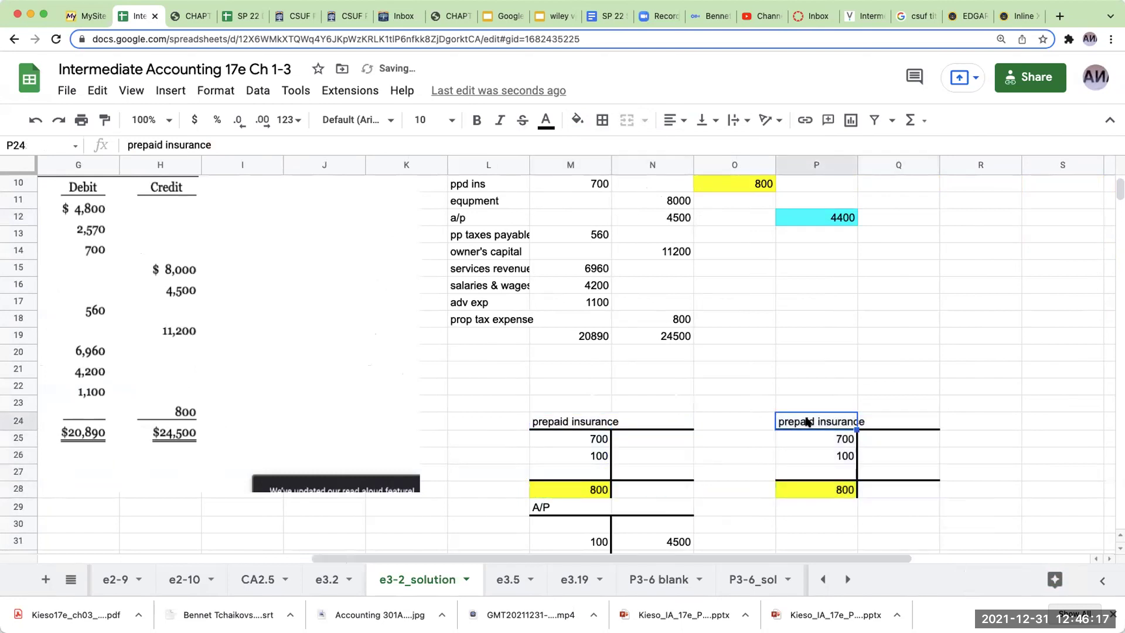
Rename the copied T-account heading to 'property tax expense'
{"action": "type", "text": "prep"}
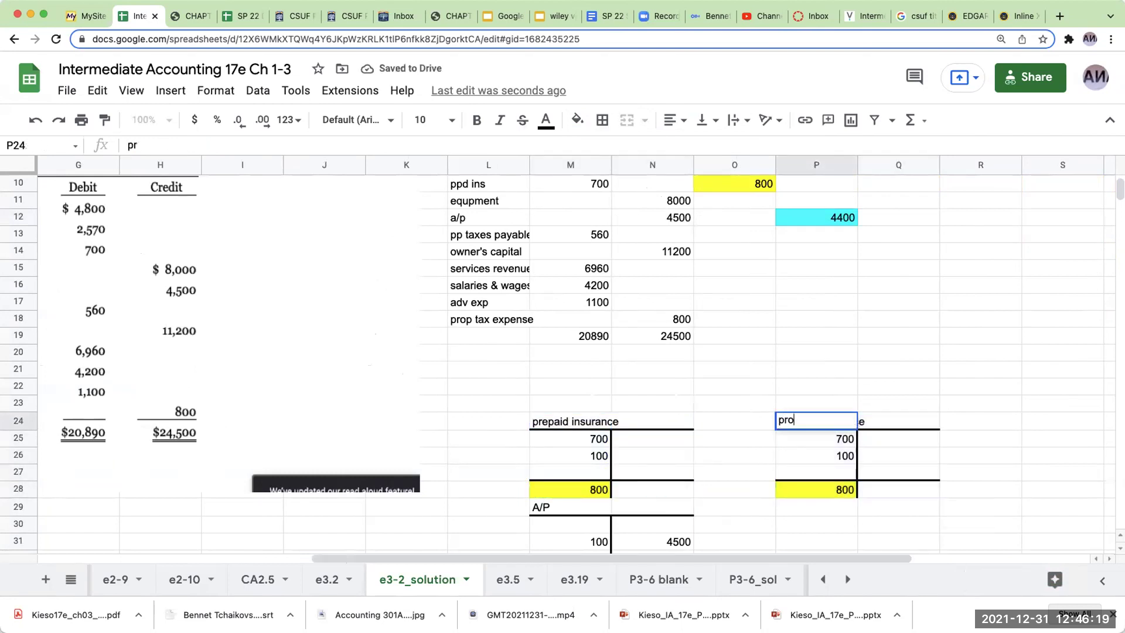
{"action": "type", "text": "perty tax eexp"}
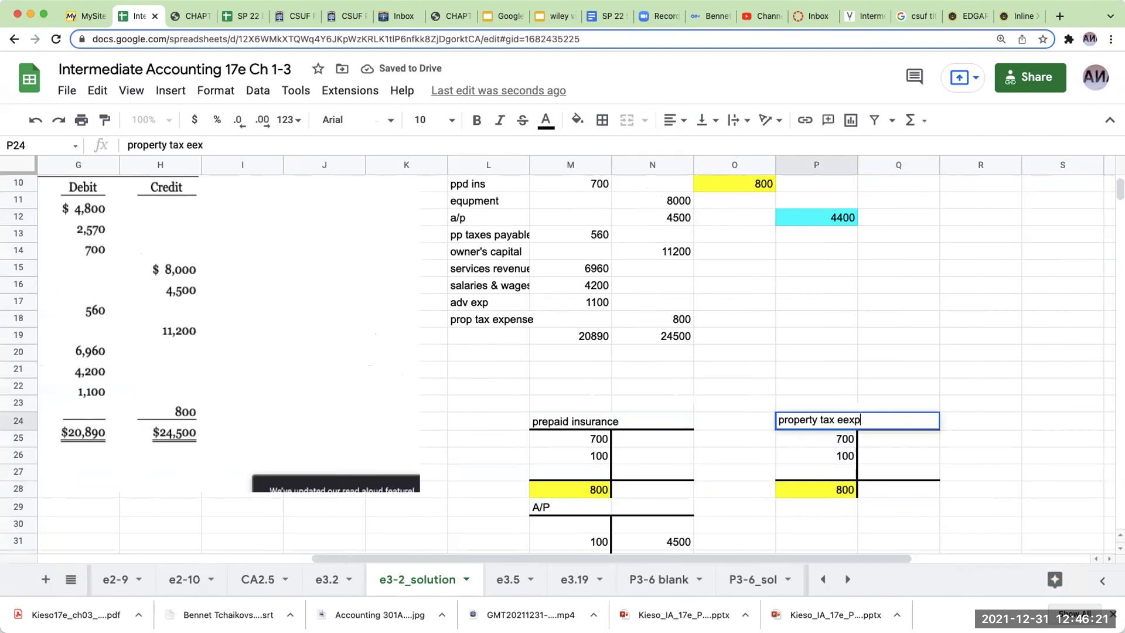
{"action": "key", "text": "BackSpace"}
{"action": "key", "text": "BackSpace"}
{"action": "key", "text": "BackSpace"}
{"action": "type", "text": "xpense"}
{"action": "key", "text": "Return"}
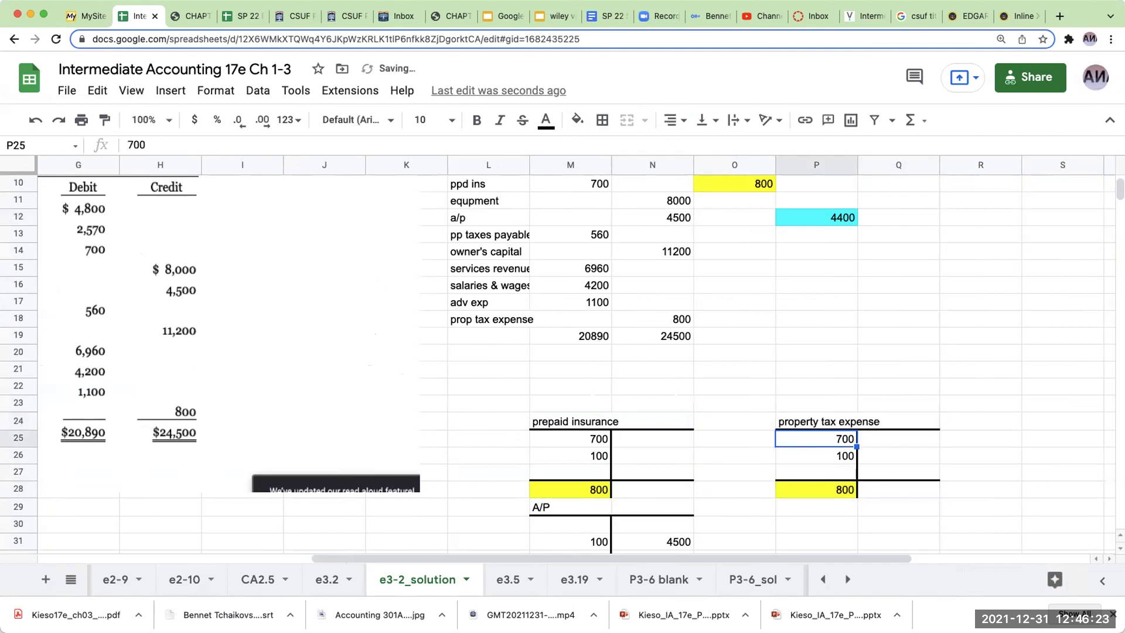
Clear the copied 700 and 100 amounts and remove the yellow fill from the total
{"action": "key", "text": "BackSpace"}
{"action": "key", "text": "Down"}
{"action": "key", "text": "BackSpace"}
{"action": "key", "text": "Down"}
{"action": "key", "text": "Down"}
{"action": "key", "text": "BackSpace"}
{"action": "key", "text": "Up"}
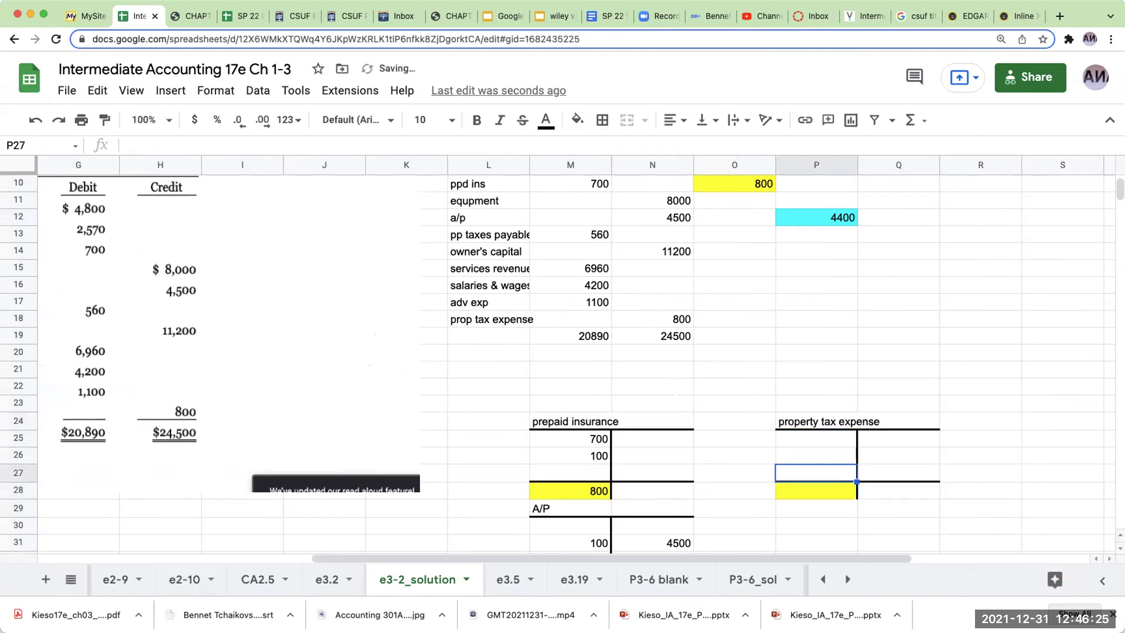
{"action": "key", "text": "Down"}
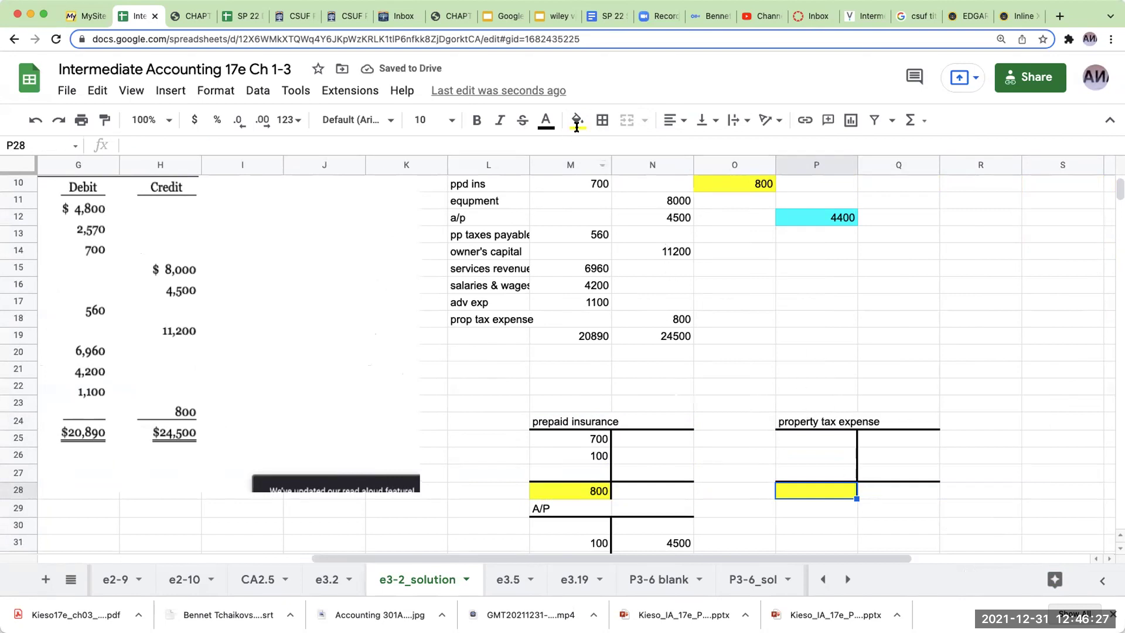
{"action": "left_click", "coordinate": [577, 119]}
{"action": "left_click", "coordinate": [742, 257]}
Enter an 800 debit in P25 of the property tax expense account
{"action": "left_click", "coordinate": [819, 452]}
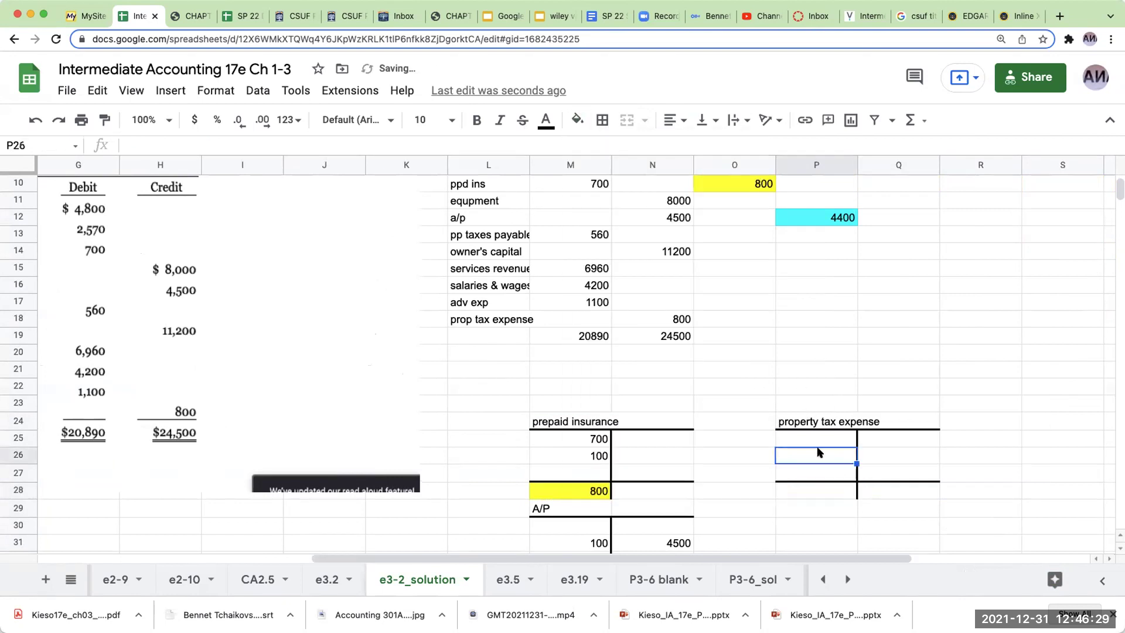
{"action": "key", "text": "Up"}
{"action": "type", "text": "800"}
{"action": "key", "text": "Return"}
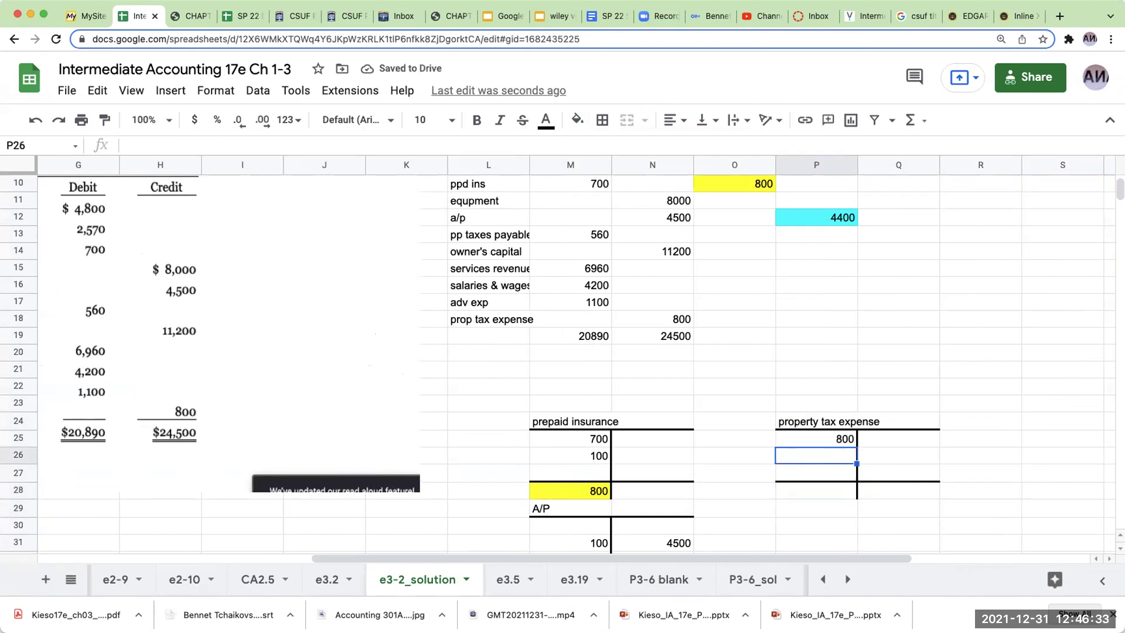
Enter a 100 debit in P26 beneath the 800 property tax entry
{"action": "scroll", "coordinate": [321, 340], "scroll_direction": "up", "scroll_amount": 5}
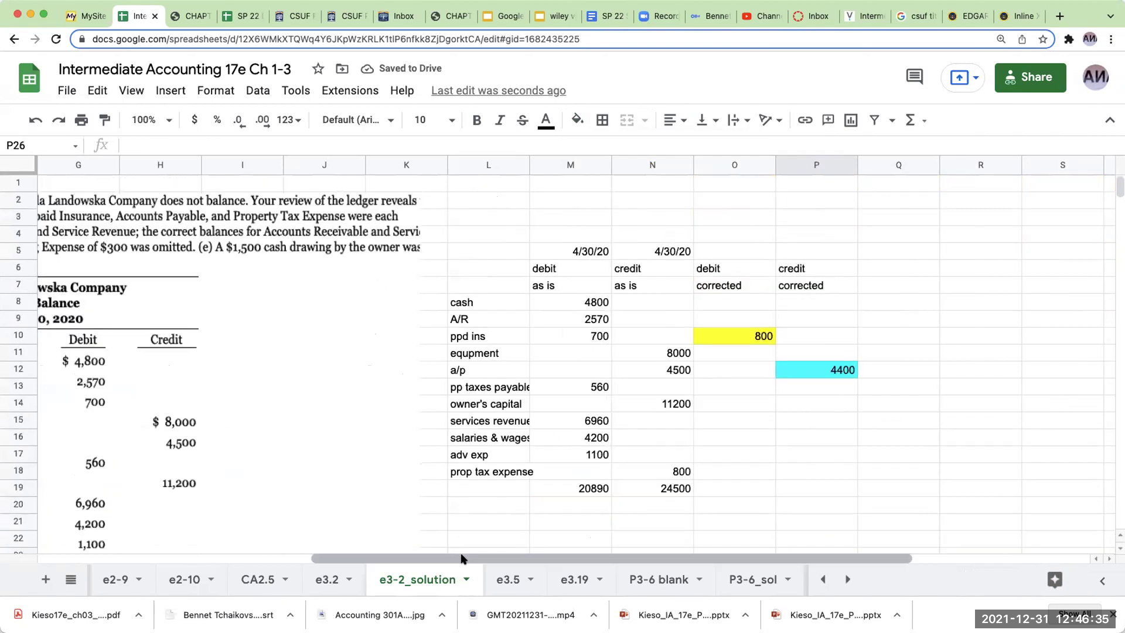
{"action": "left_click_drag", "start_coordinate": [460, 557], "coordinate": [258, 536]}
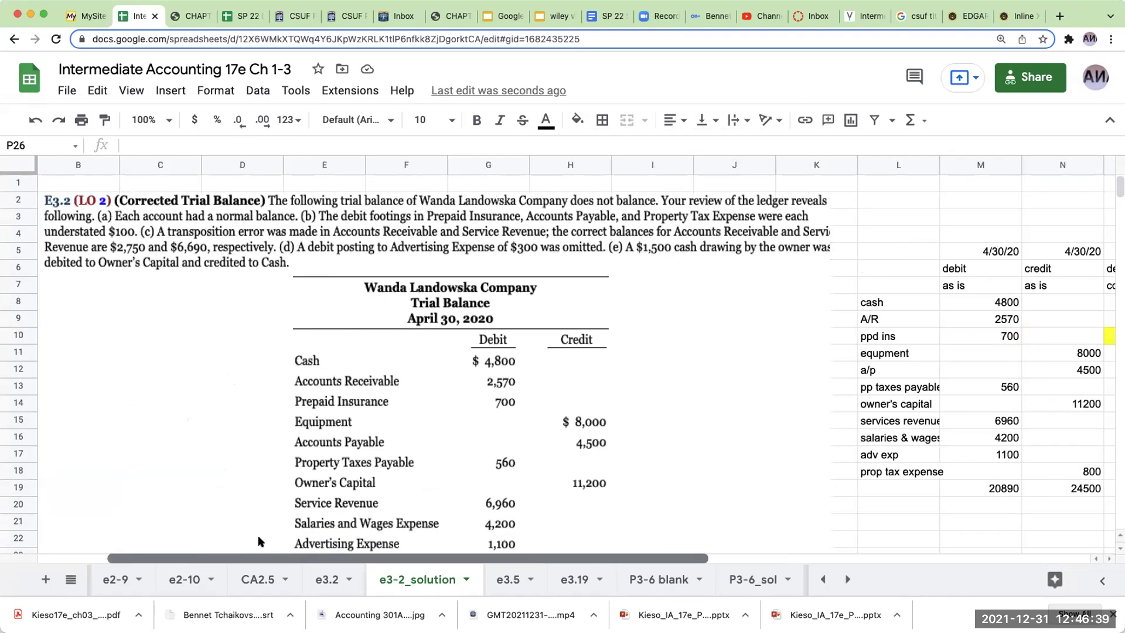
{"action": "left_click_drag", "start_coordinate": [258, 536], "coordinate": [297, 539]}
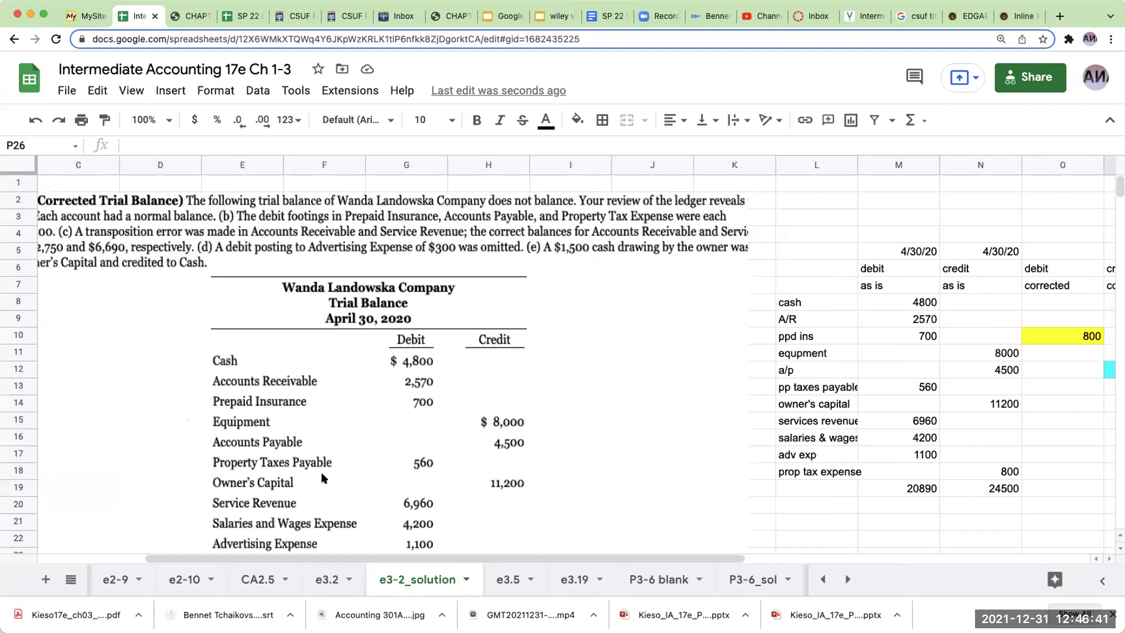
{"action": "scroll", "coordinate": [324, 479], "scroll_direction": "down", "scroll_amount": 3}
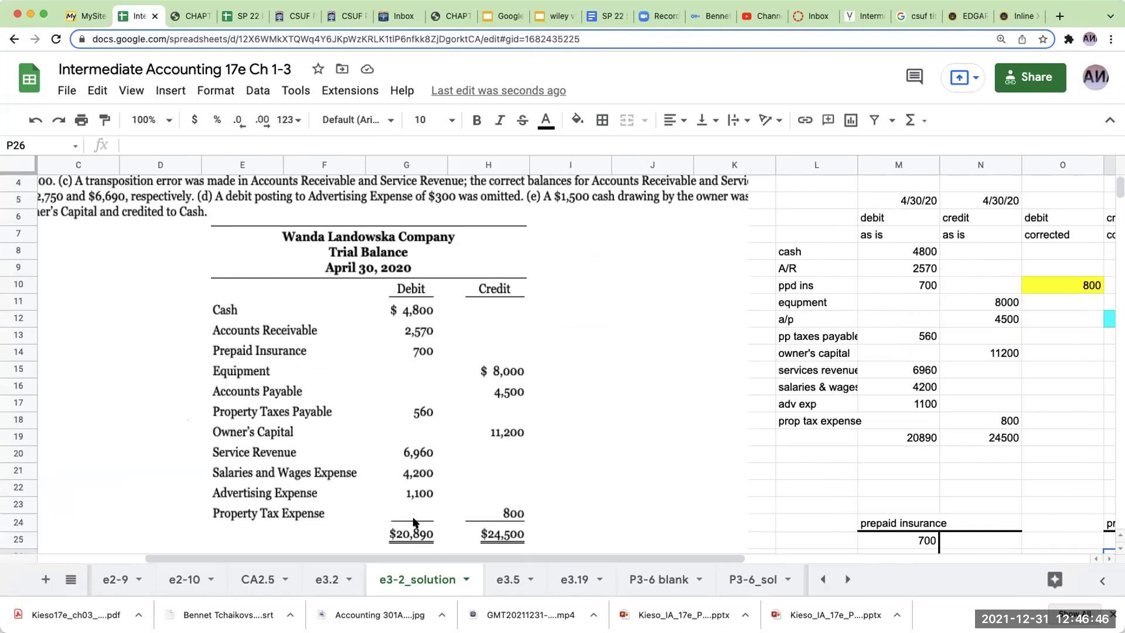
{"action": "scroll", "coordinate": [406, 499], "scroll_direction": "up", "scroll_amount": 2}
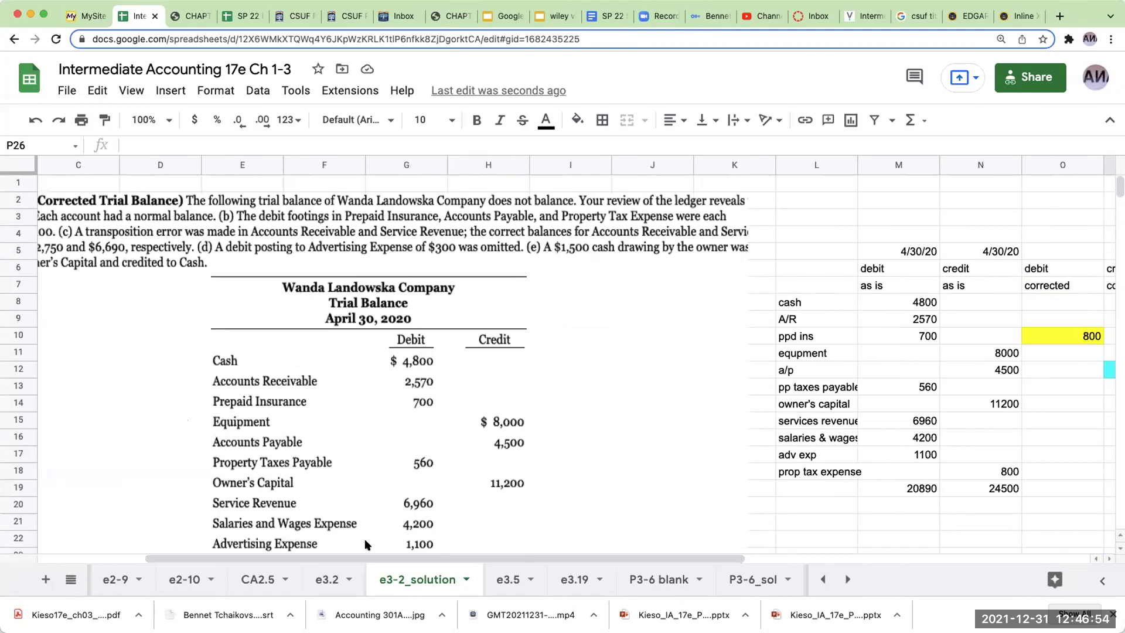
{"action": "left_click_drag", "start_coordinate": [391, 554], "coordinate": [320, 558]}
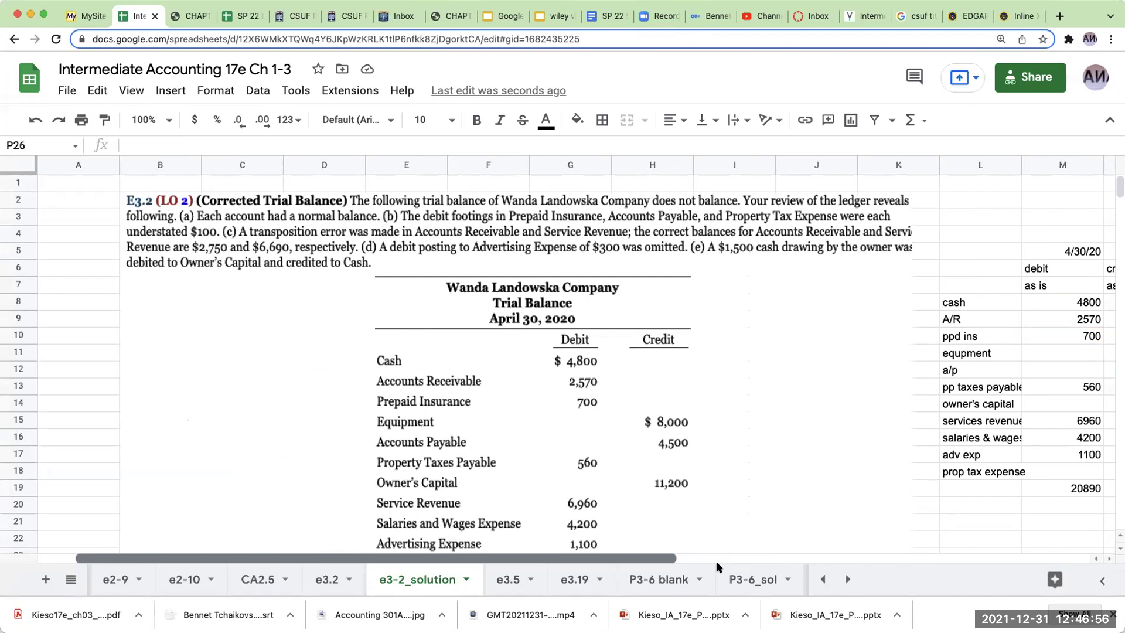
{"action": "scroll", "coordinate": [646, 463], "scroll_direction": "right", "scroll_amount": 10}
{"action": "scroll", "coordinate": [644, 460], "scroll_direction": "down", "scroll_amount": 5}
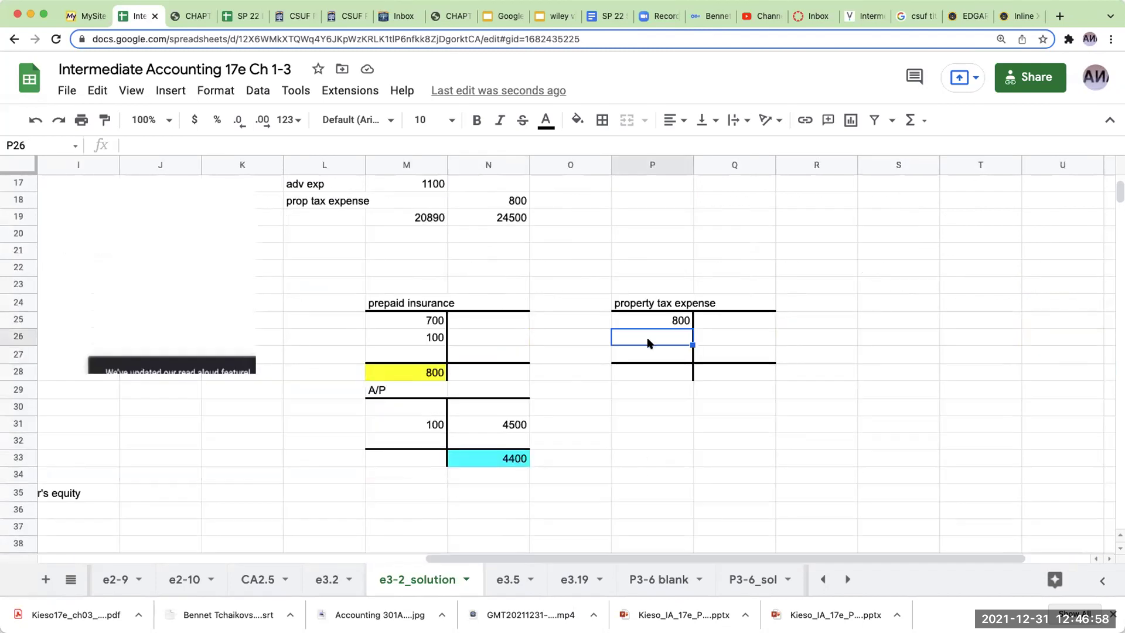
{"action": "type", "text": "100"}
{"action": "key", "text": "Return"}
Total the debits in P28 with =P25+P26, giving 900
{"action": "key", "text": "Down"}
{"action": "type", "text": "+"}
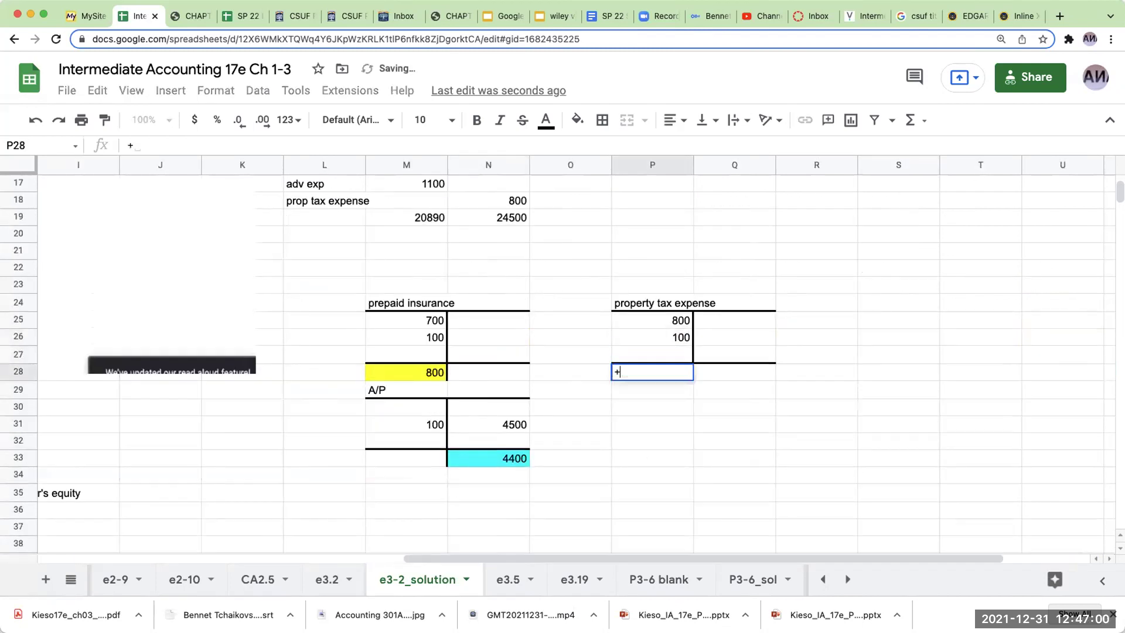
{"action": "key", "text": "Up"}
{"action": "key", "text": "Up"}
{"action": "key", "text": "Up"}
{"action": "type", "text": "+"}
{"action": "key", "text": "Up"}
{"action": "key", "text": "Up"}
{"action": "key", "text": "Return"}
{"action": "key", "text": "Up"}
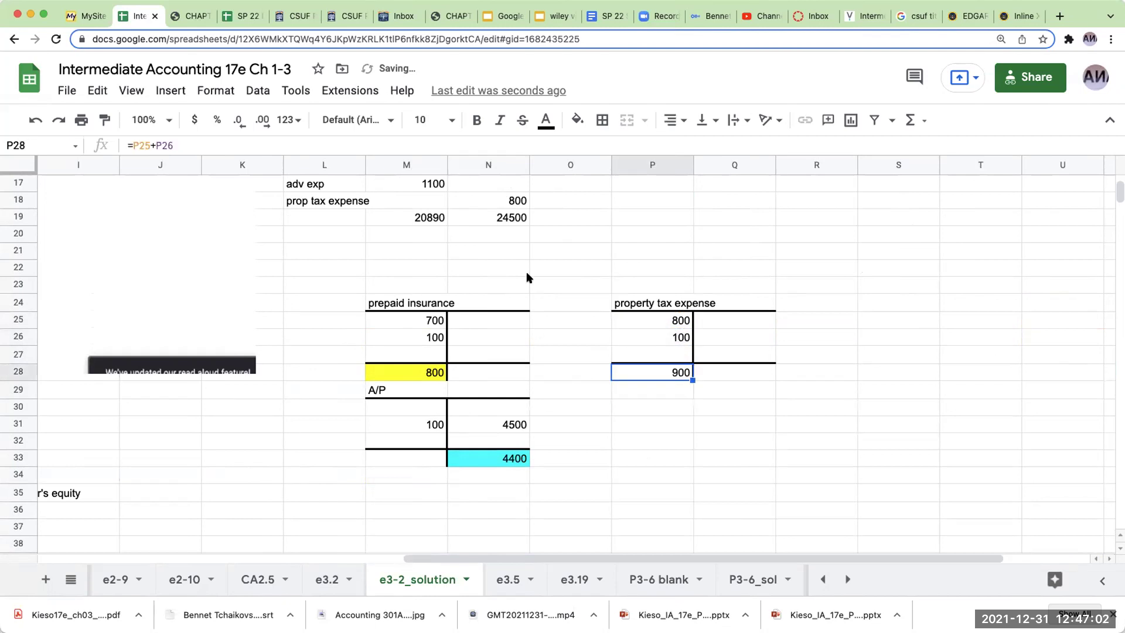
Fill the 900 property tax expense total (P28) green
{"action": "left_click", "coordinate": [577, 119]}
{"action": "left_click", "coordinate": [654, 271]}
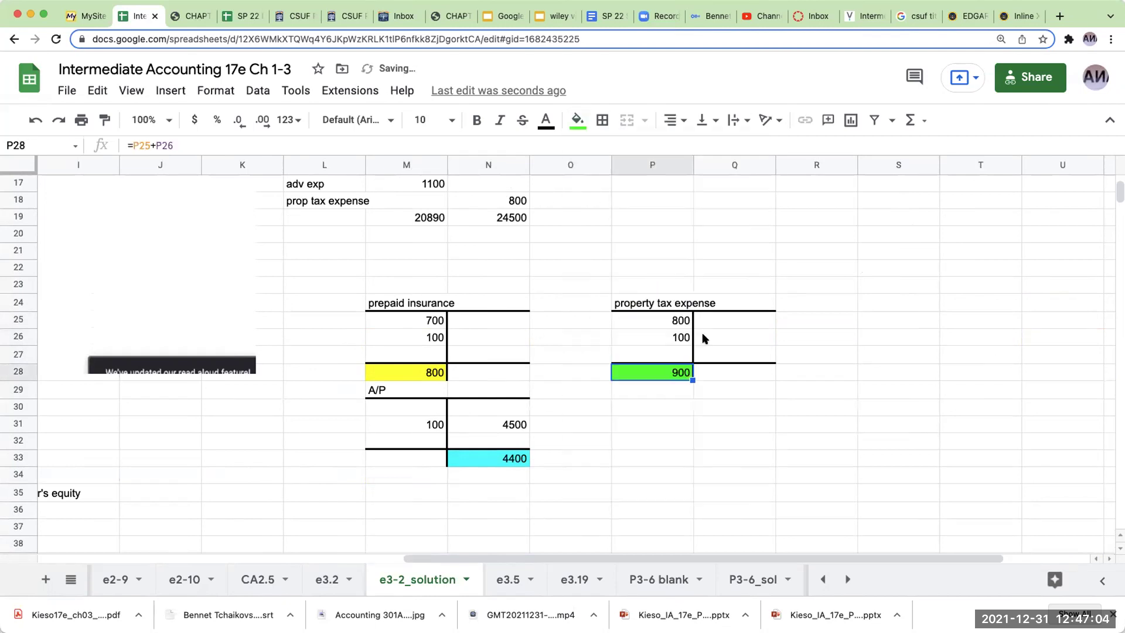
{"action": "scroll", "coordinate": [662, 335], "scroll_direction": "up", "scroll_amount": 5}
Link the prop tax expense corrected debit (O18) to the 900 total with =P28
{"action": "left_click", "coordinate": [576, 471]}
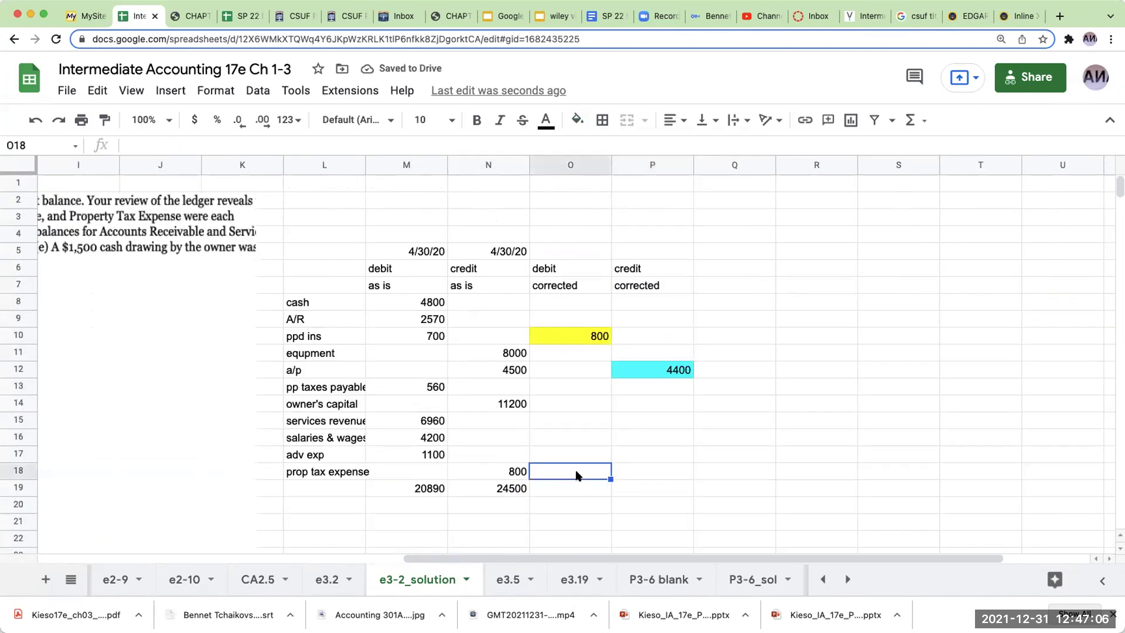
{"action": "type", "text": "+"}
{"action": "scroll", "coordinate": [630, 397], "scroll_direction": "down", "scroll_amount": 3}
{"action": "left_click", "coordinate": [659, 489]}
{"action": "key", "text": "Return"}
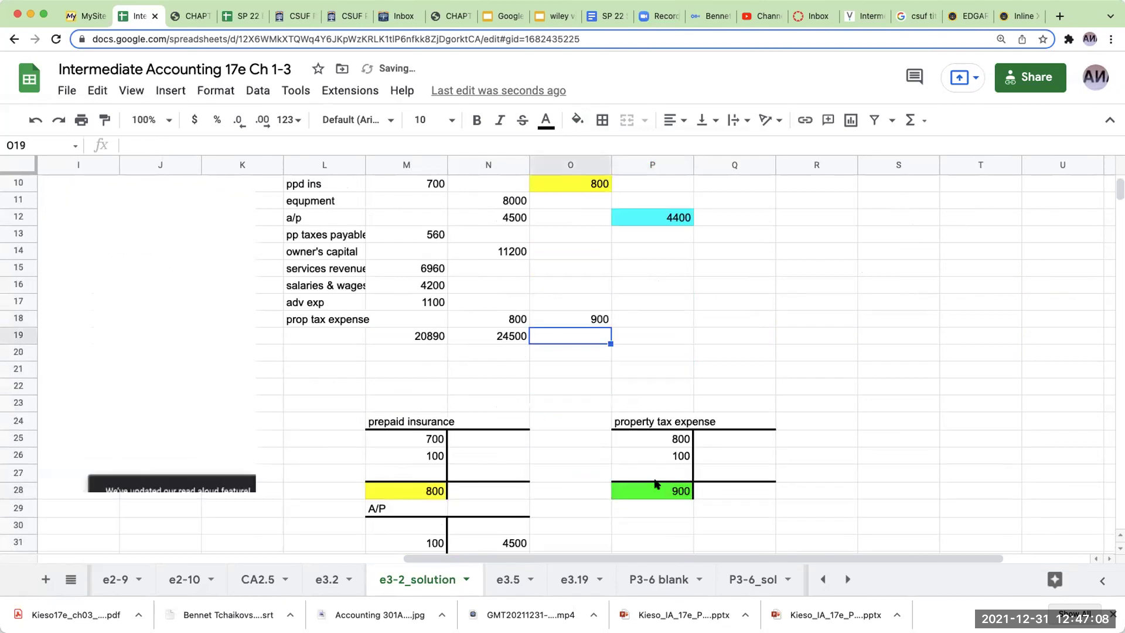
Fill the 900 corrected debit in O18 green
{"action": "left_click", "coordinate": [568, 319]}
{"action": "left_click", "coordinate": [577, 119]}
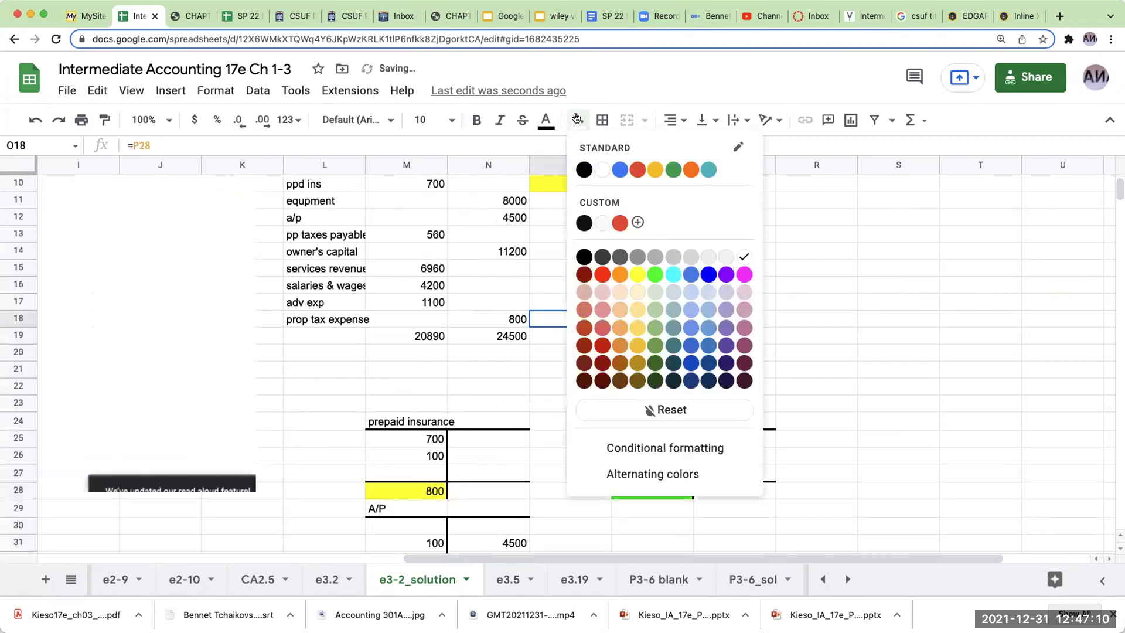
{"action": "left_click", "coordinate": [651, 272]}
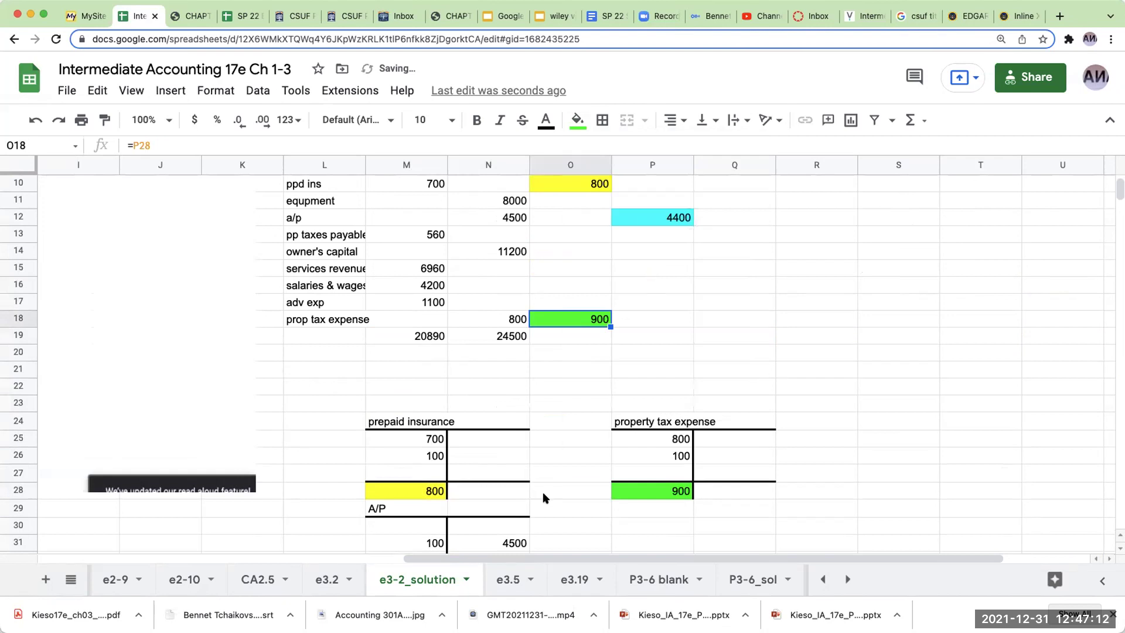
{"action": "scroll", "coordinate": [440, 445], "scroll_direction": "left", "scroll_amount": 8}
{"action": "scroll", "coordinate": [334, 395], "scroll_direction": "up", "scroll_amount": 3}
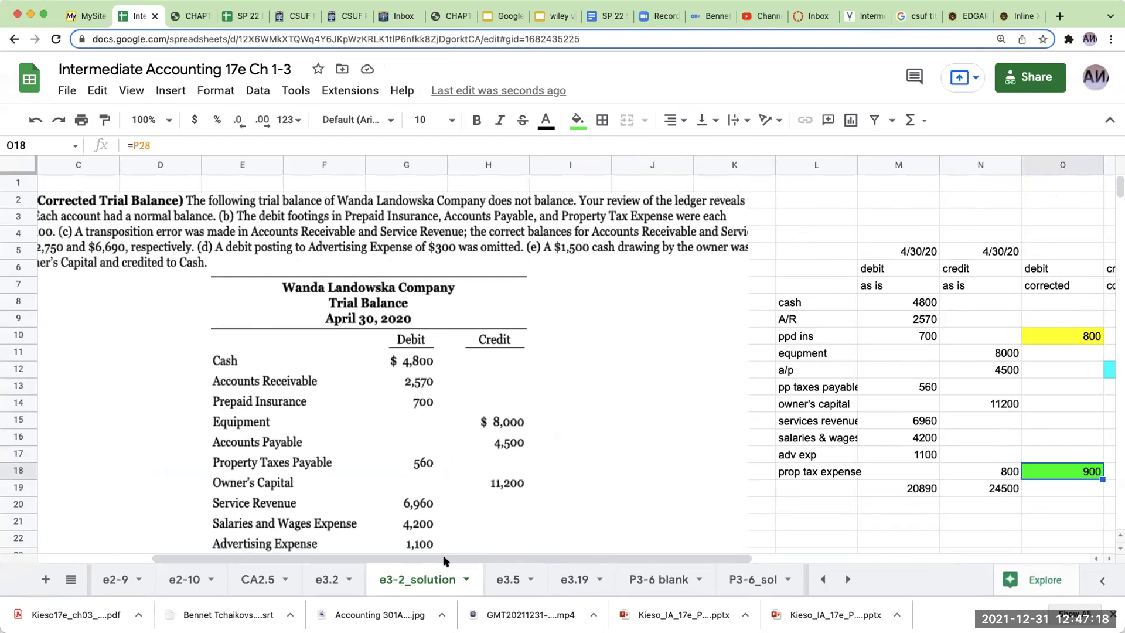
{"action": "left_click_drag", "start_coordinate": [443, 561], "coordinate": [363, 542]}
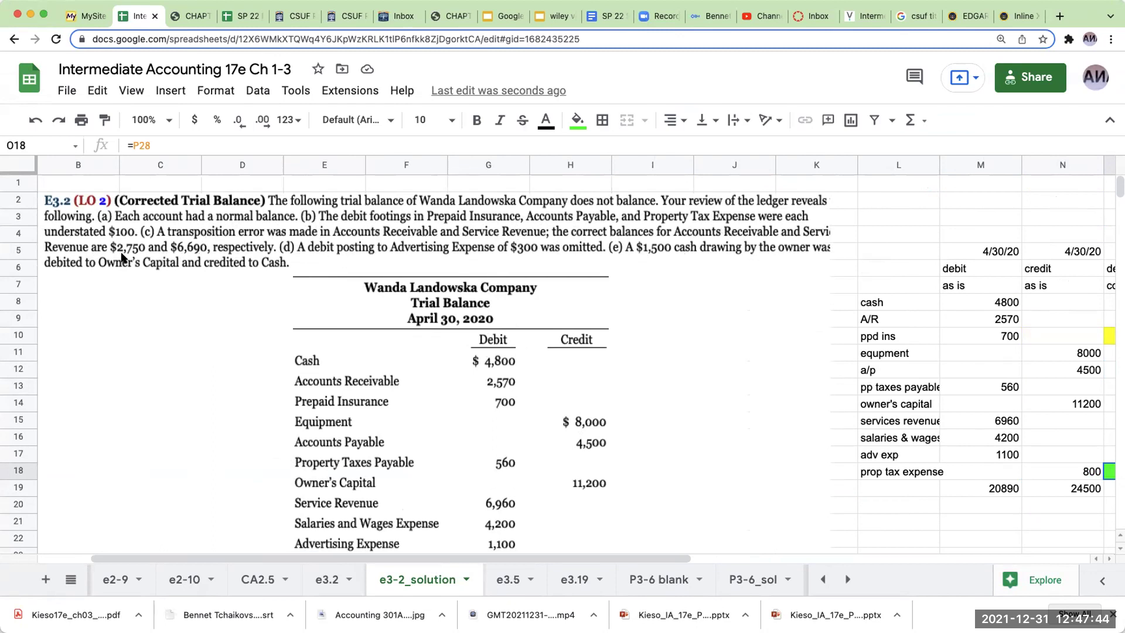
Enter 2750 as the corrected A/R debit in O9
{"action": "left_click", "coordinate": [994, 370]}
{"action": "key", "text": "Right"}
{"action": "key", "text": "Right"}
{"action": "key", "text": "Right"}
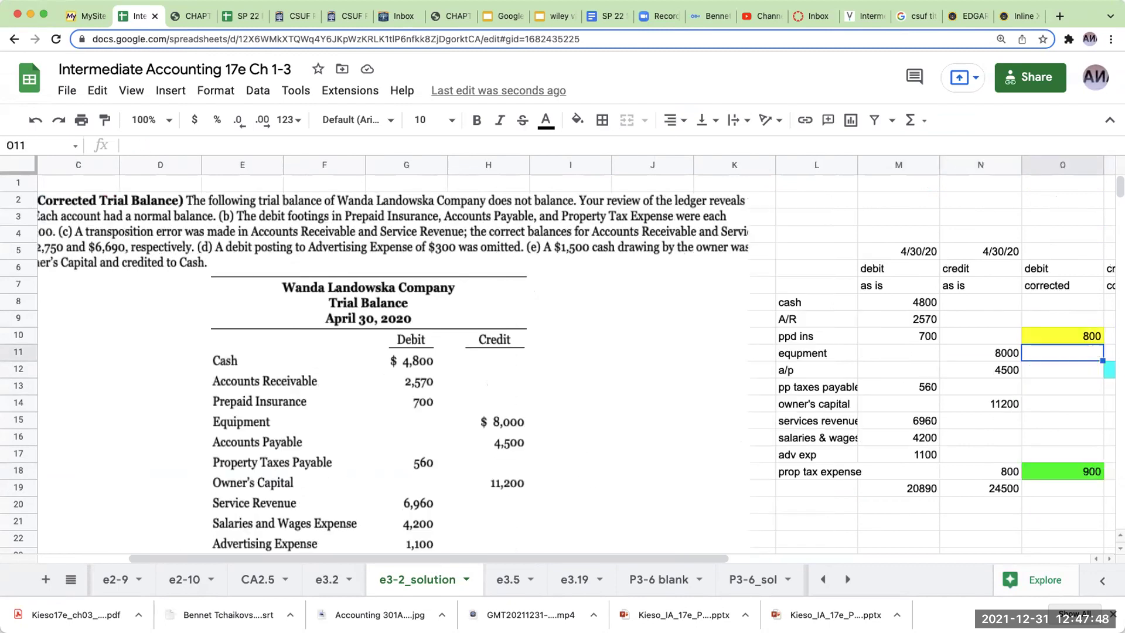
{"action": "key", "text": "Up"}
{"action": "key", "text": "Up"}
{"action": "key", "text": "Up"}
{"action": "key", "text": "Left"}
{"action": "type", "text": "2750"}
{"action": "key", "text": "Return"}
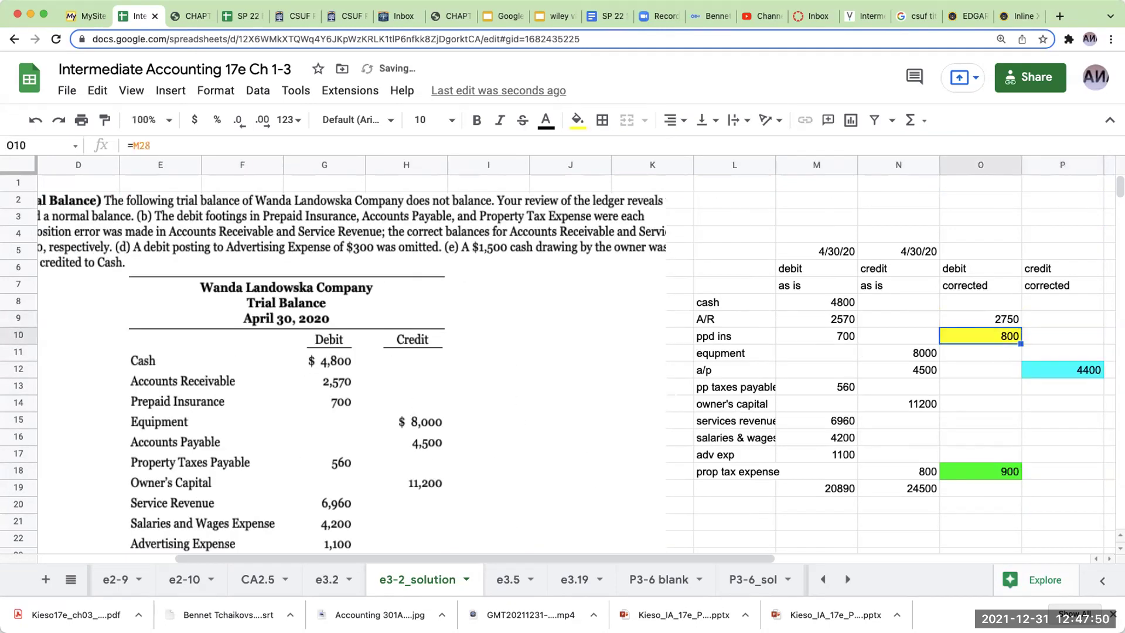
Enter 6690 as the corrected services revenue credit in P15
{"action": "key", "text": "Left"}
{"action": "key", "text": "Left"}
{"action": "key", "text": "Left"}
{"action": "key", "text": "Left"}
{"action": "key", "text": "Left"}
{"action": "key", "text": "Left"}
{"action": "key", "text": "Left"}
{"action": "key", "text": "Left"}
{"action": "key", "text": "Left"}
{"action": "key", "text": "Left"}
{"action": "key", "text": "Left"}
{"action": "key", "text": "Left"}
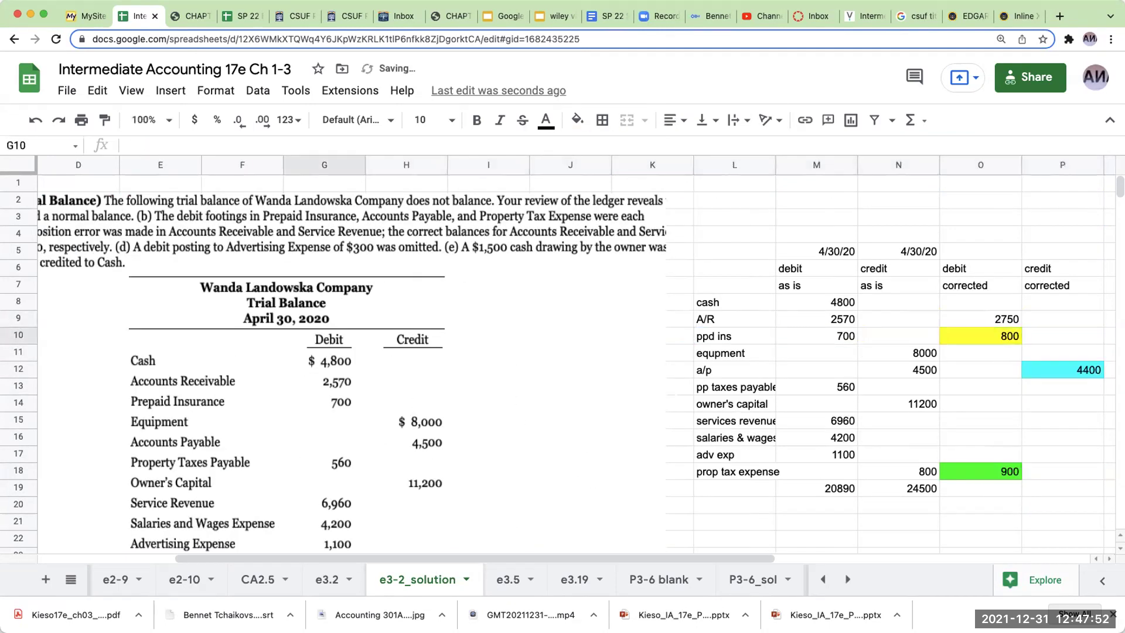
{"action": "key", "text": "Right"}
{"action": "key", "text": "Right"}
{"action": "key", "text": "Right"}
{"action": "key", "text": "Right"}
{"action": "key", "text": "Right"}
{"action": "key", "text": "Right"}
{"action": "key", "text": "Right"}
{"action": "key", "text": "Right"}
{"action": "key", "text": "Right"}
{"action": "key", "text": "Right"}
{"action": "key", "text": "Right"}
{"action": "key", "text": "Right"}
{"action": "key", "text": "Right"}
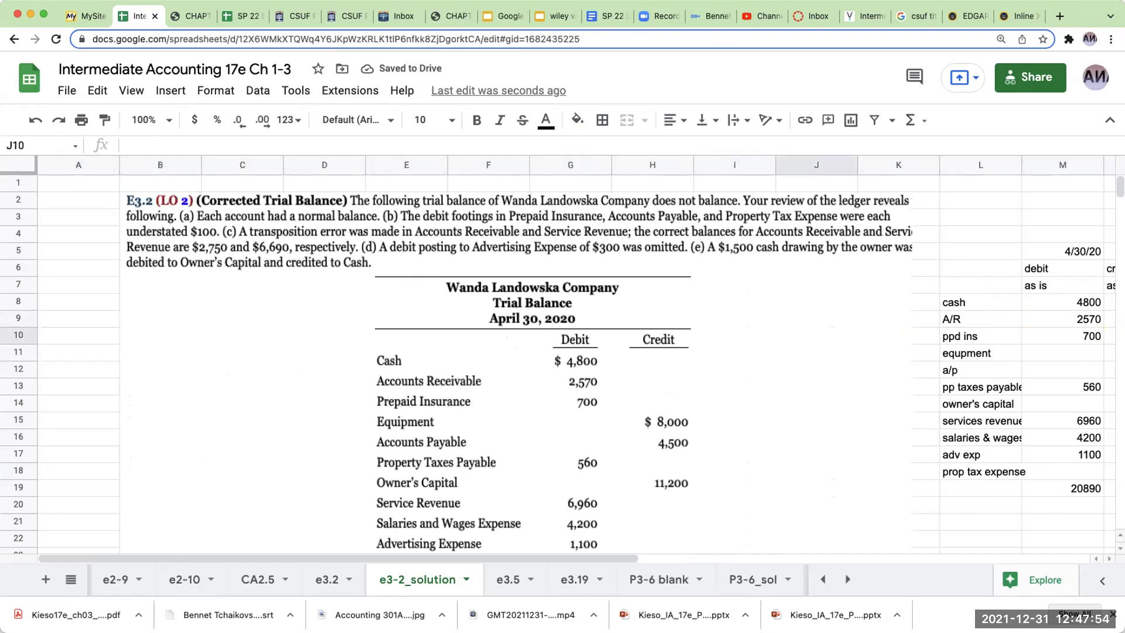
{"action": "key", "text": "Down"}
{"action": "key", "text": "Down"}
{"action": "key", "text": "Down"}
{"action": "key", "text": "Down"}
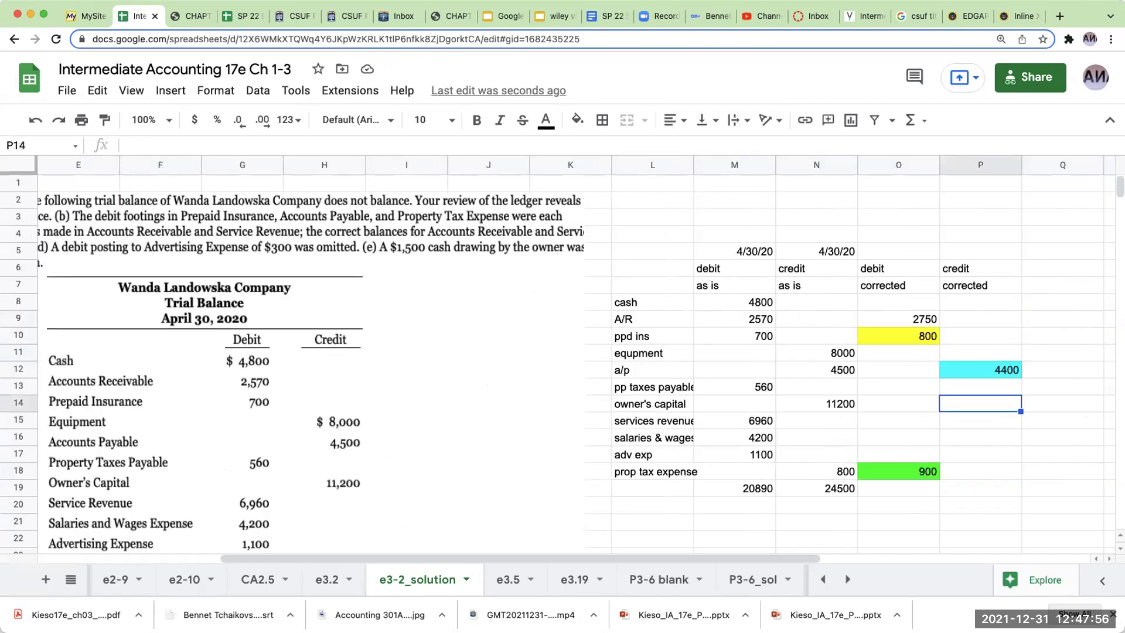
{"action": "key", "text": "Down"}
{"action": "type", "text": "6690"}
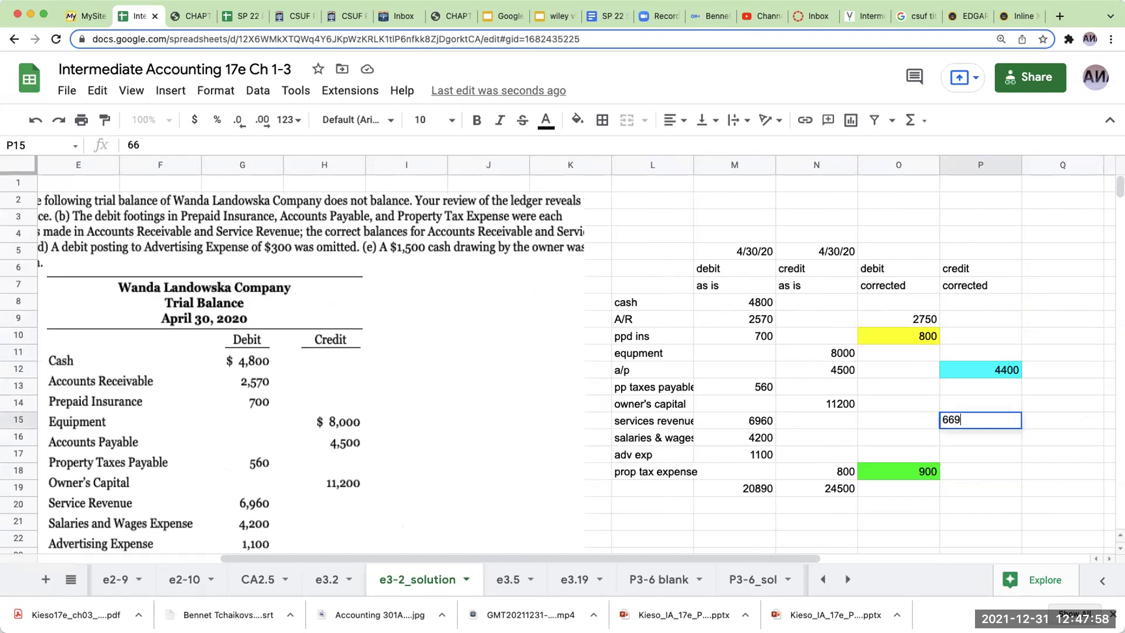
{"action": "key", "text": "Return"}
Compare the 6690 against the as-is 6960 revenue and the guide's revenue note
{"action": "key", "text": "Up"}
{"action": "key", "text": "Left"}
{"action": "key", "text": "Right"}
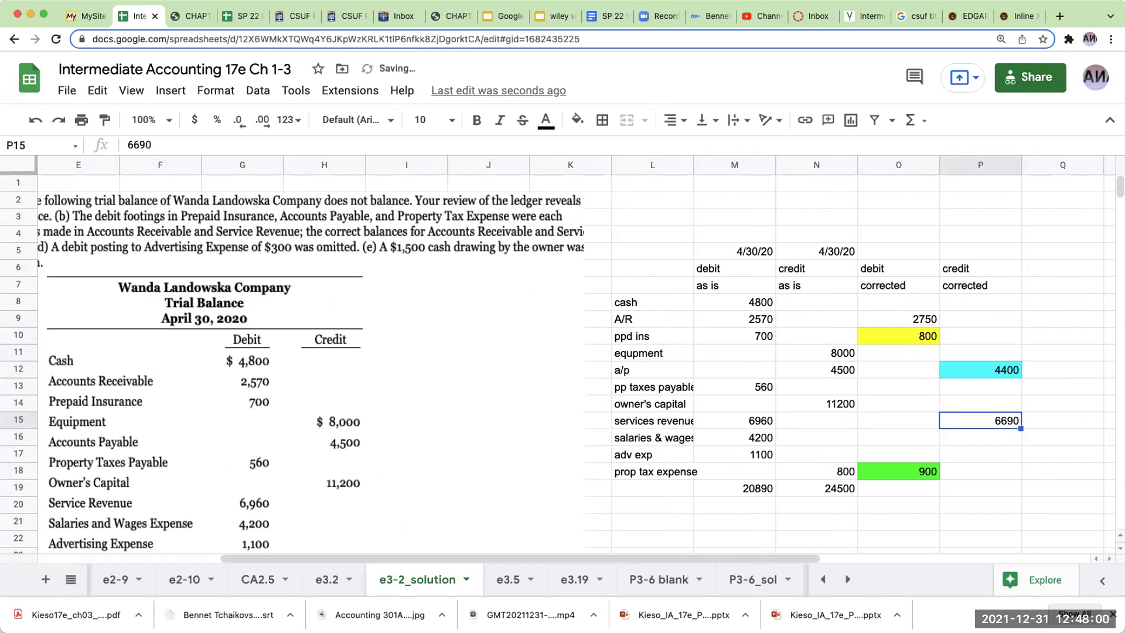
{"action": "left_click", "coordinate": [752, 422]}
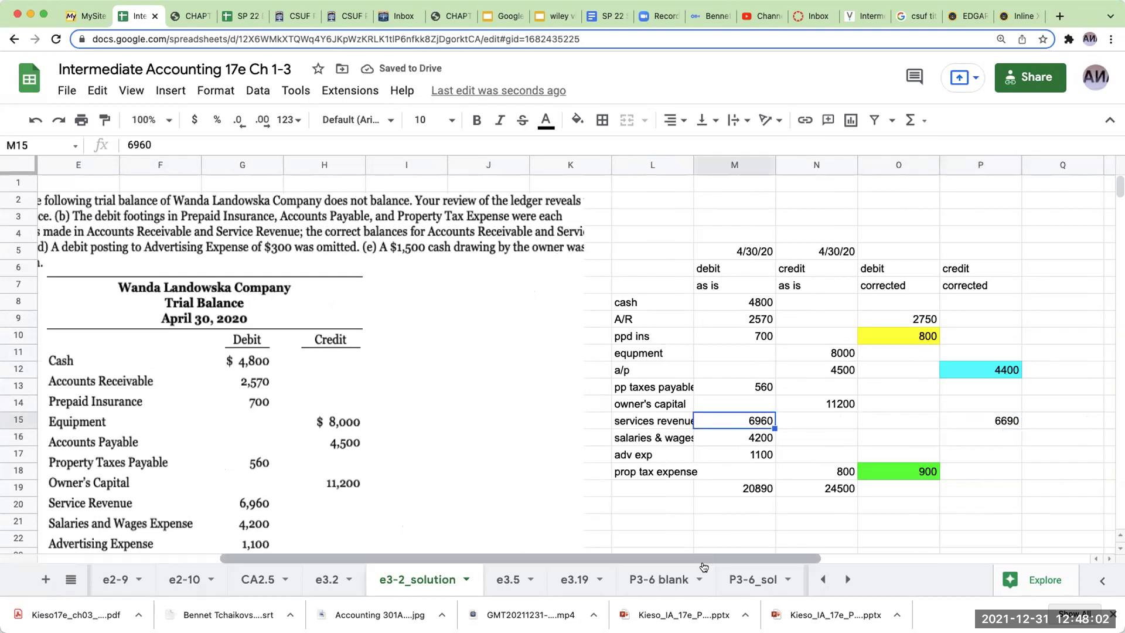
{"action": "scroll", "coordinate": [617, 496], "scroll_direction": "down", "scroll_amount": 9}
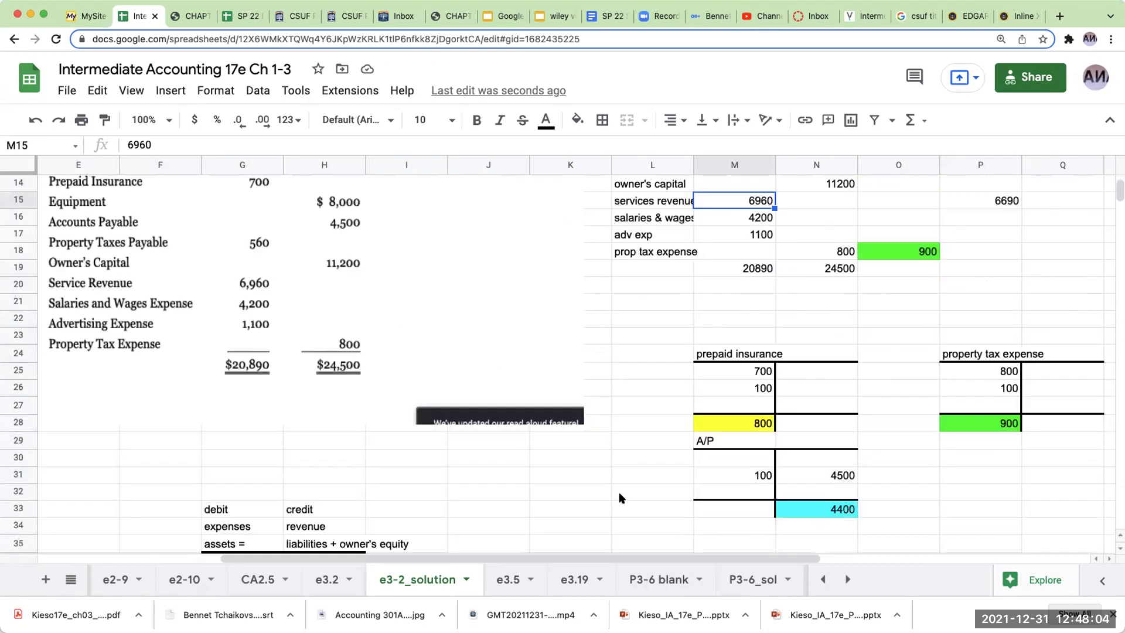
{"action": "left_click", "coordinate": [344, 440]}
{"action": "scroll", "coordinate": [410, 515], "scroll_direction": "left", "scroll_amount": 3}
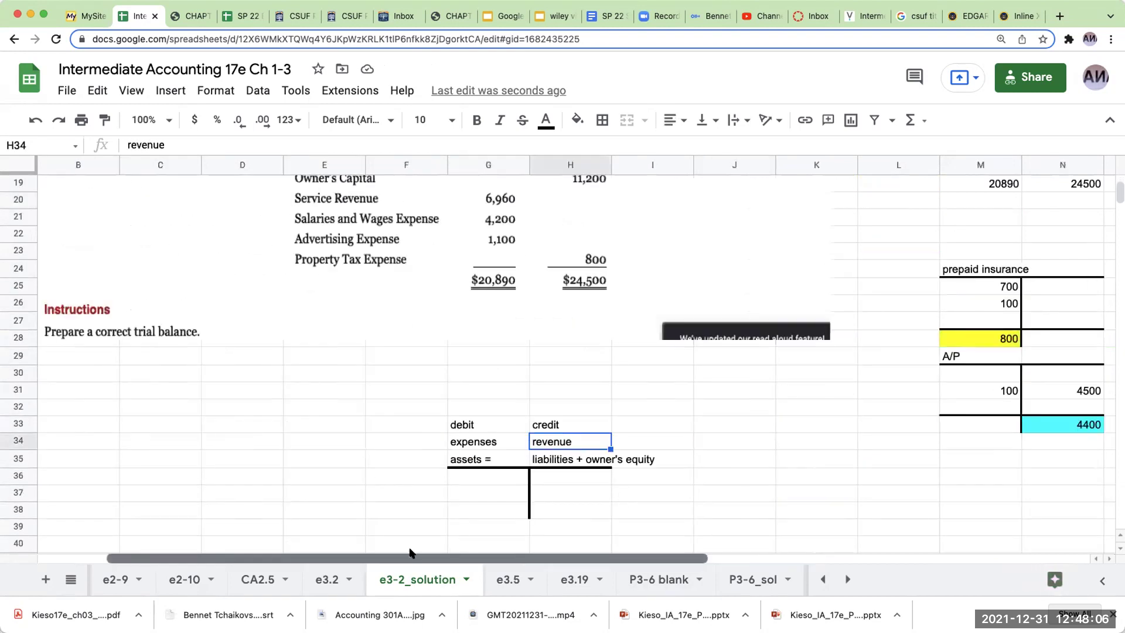
{"action": "scroll", "coordinate": [445, 468], "scroll_direction": "up", "scroll_amount": 9}
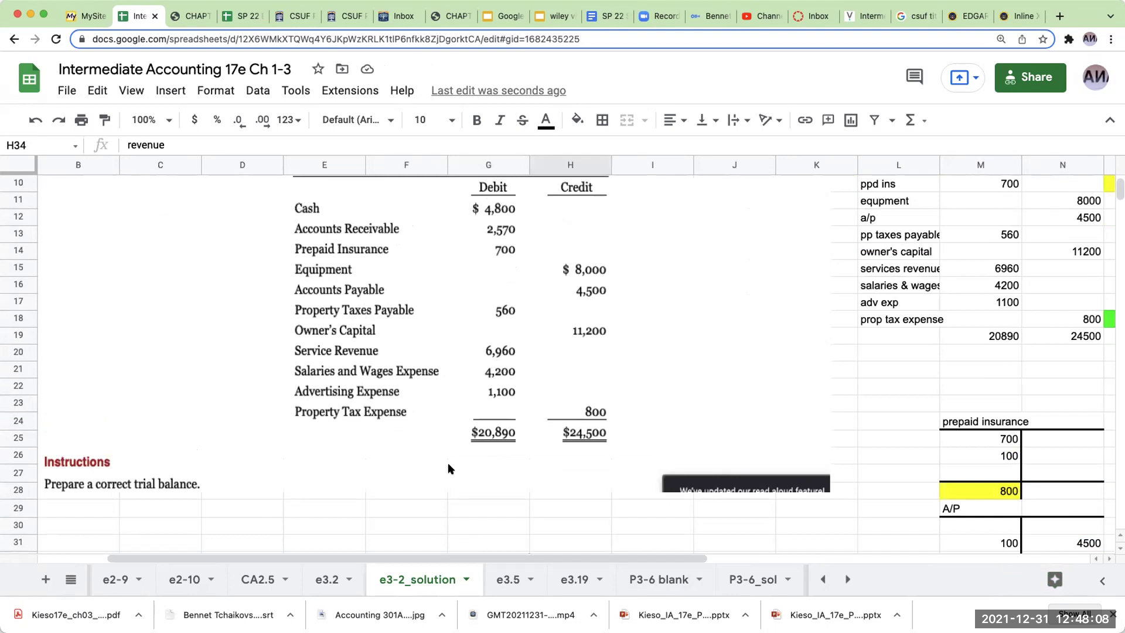
{"action": "scroll", "coordinate": [448, 462], "scroll_direction": "up", "scroll_amount": 5}
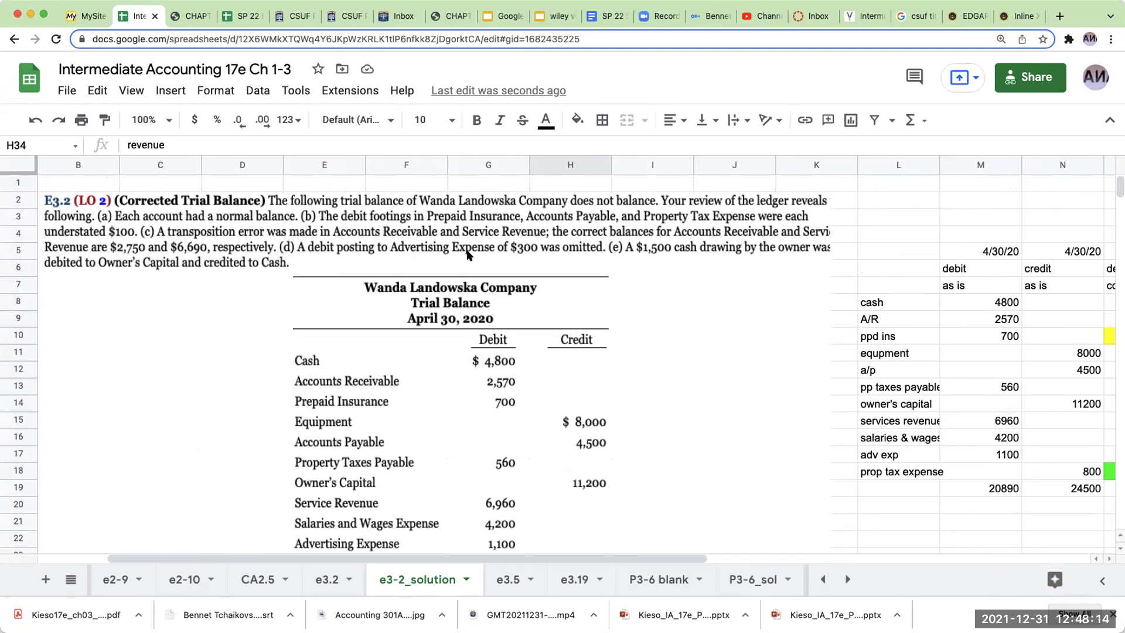
Enter =M17+300 as the adv exp corrected debit in O17, giving 1400
{"action": "left_click", "coordinate": [962, 475]}
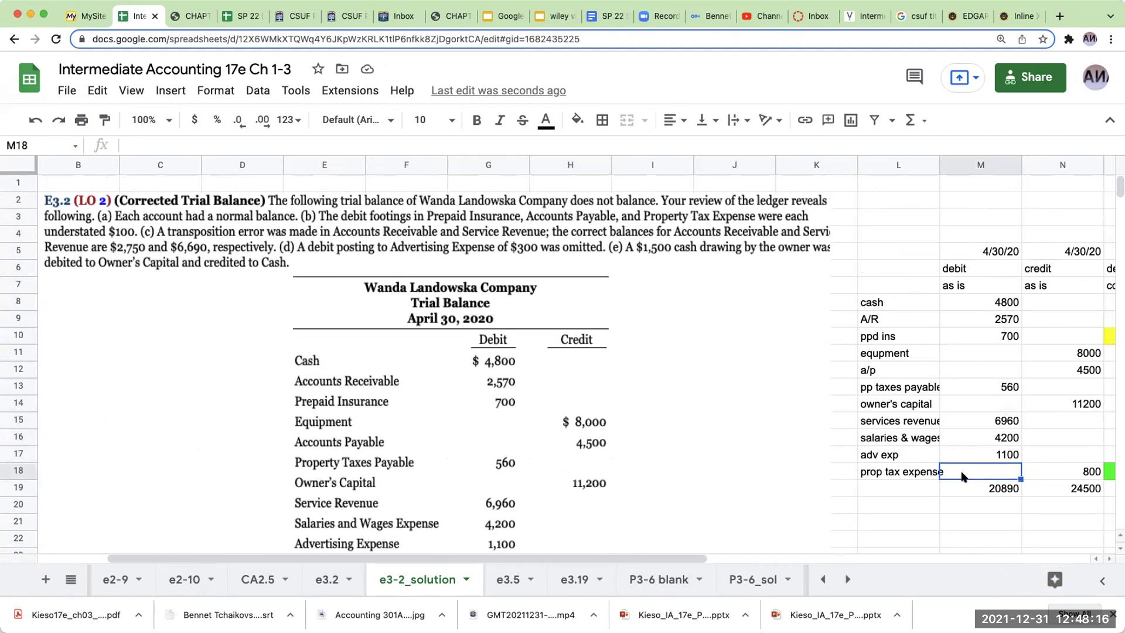
{"action": "key", "text": "Up"}
{"action": "key", "text": "Right"}
{"action": "key", "text": "Right"}
{"action": "key", "text": "Right"}
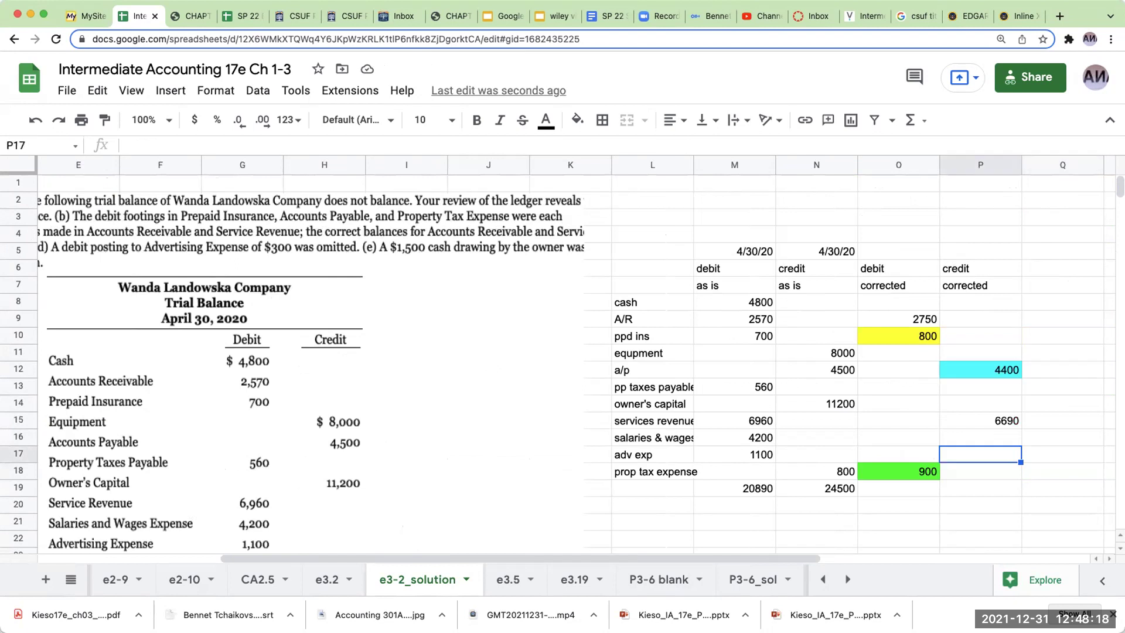
{"action": "key", "text": "Left"}
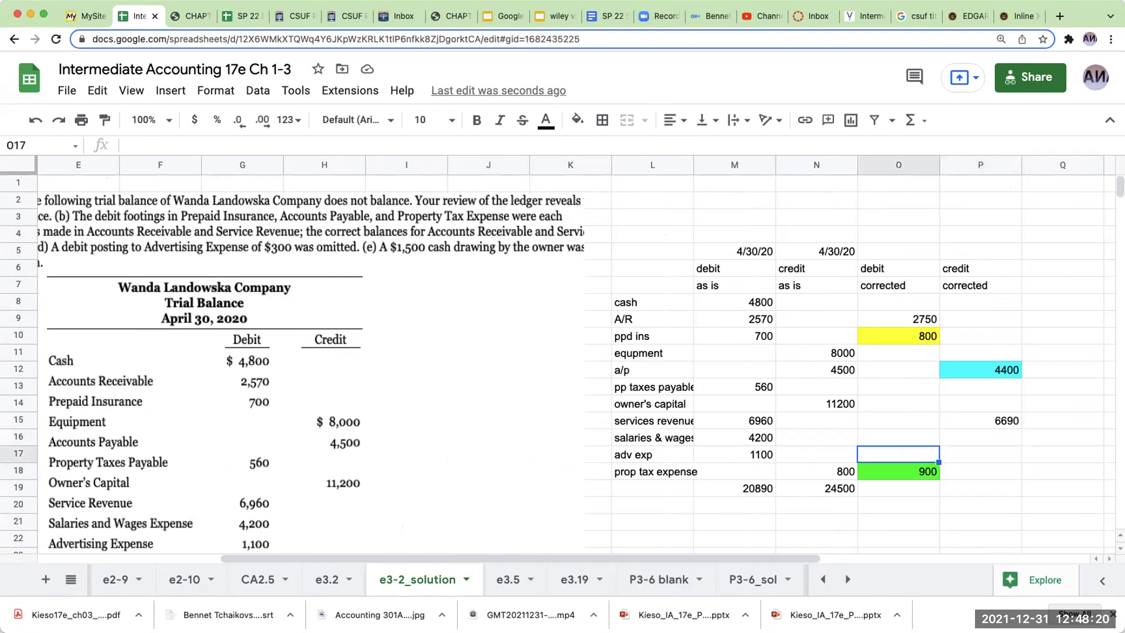
{"action": "type", "text": "=M17+300"}
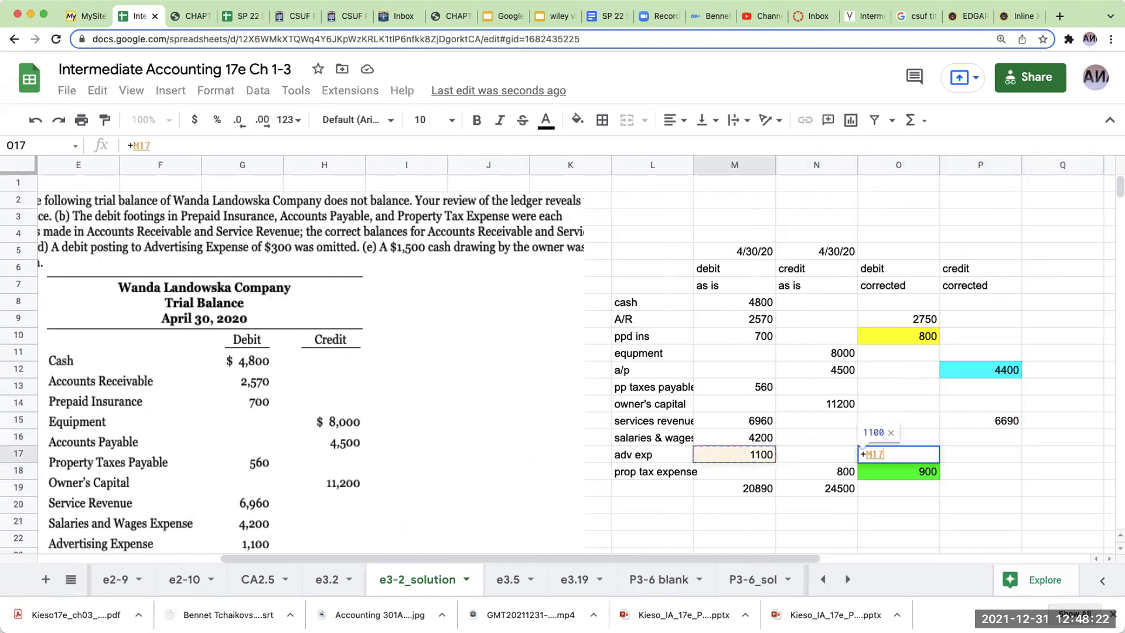
{"action": "key", "text": "Return"}
{"action": "key", "text": "Up"}
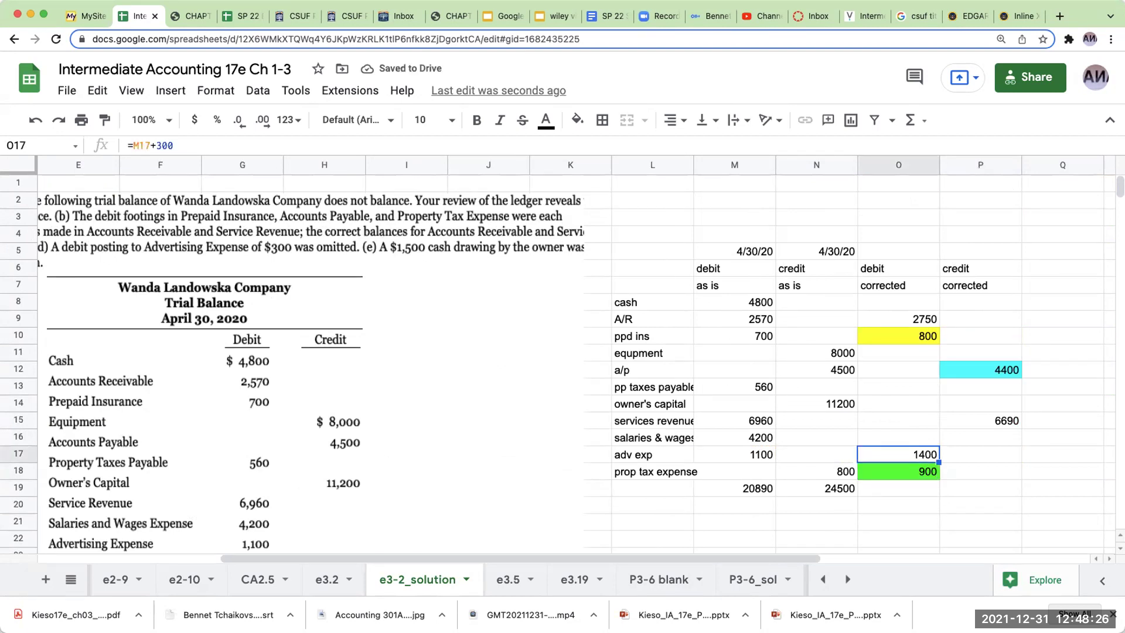
{"action": "key", "text": "Left"}
{"action": "key", "text": "Left"}
{"action": "key", "text": "Left"}
{"action": "key", "text": "Left"}
{"action": "key", "text": "Left"}
{"action": "key", "text": "Left"}
{"action": "key", "text": "Left"}
{"action": "key", "text": "Left"}
{"action": "key", "text": "Left"}
{"action": "key", "text": "Left"}
{"action": "key", "text": "Left"}
{"action": "key", "text": "Left"}
{"action": "key", "text": "Left"}
{"action": "key", "text": "Left"}
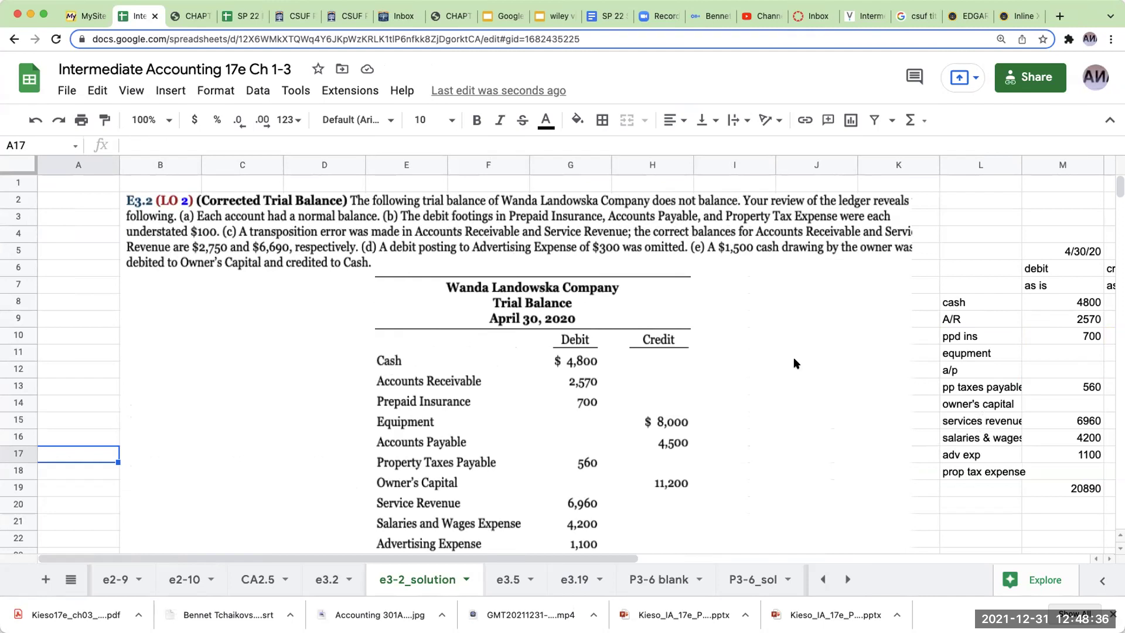
Move rows L15:P19, services revenue through the totals, down one row to L16
{"action": "scroll", "coordinate": [787, 397], "scroll_direction": "down", "scroll_amount": 2}
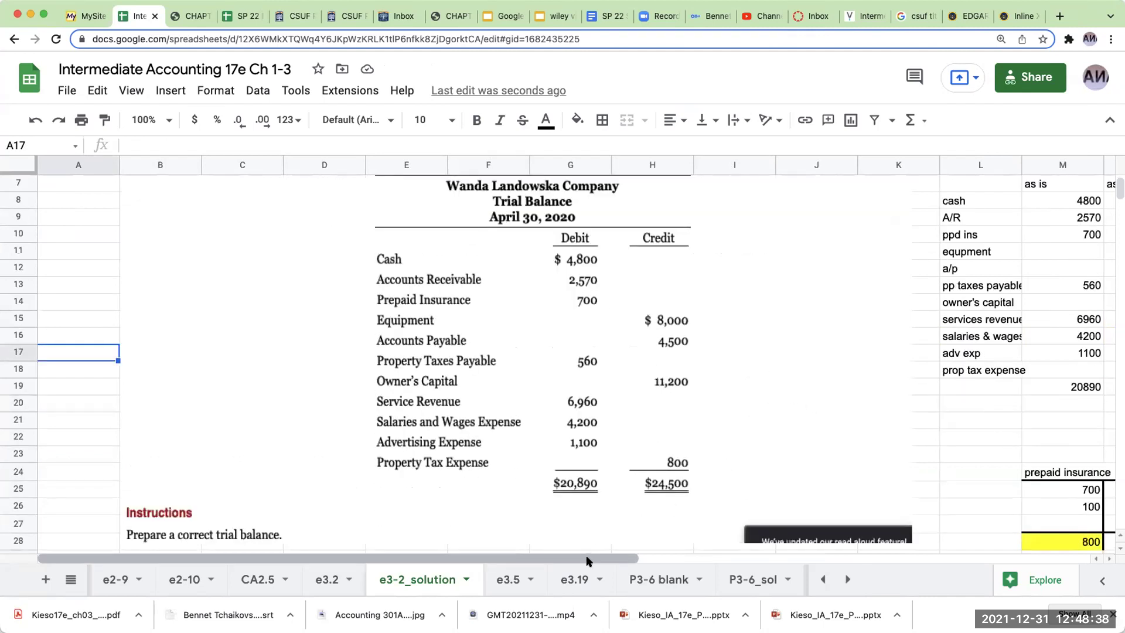
{"action": "left_click_drag", "start_coordinate": [590, 555], "coordinate": [808, 555]}
{"action": "left_click_drag", "start_coordinate": [667, 320], "coordinate": [987, 388]}
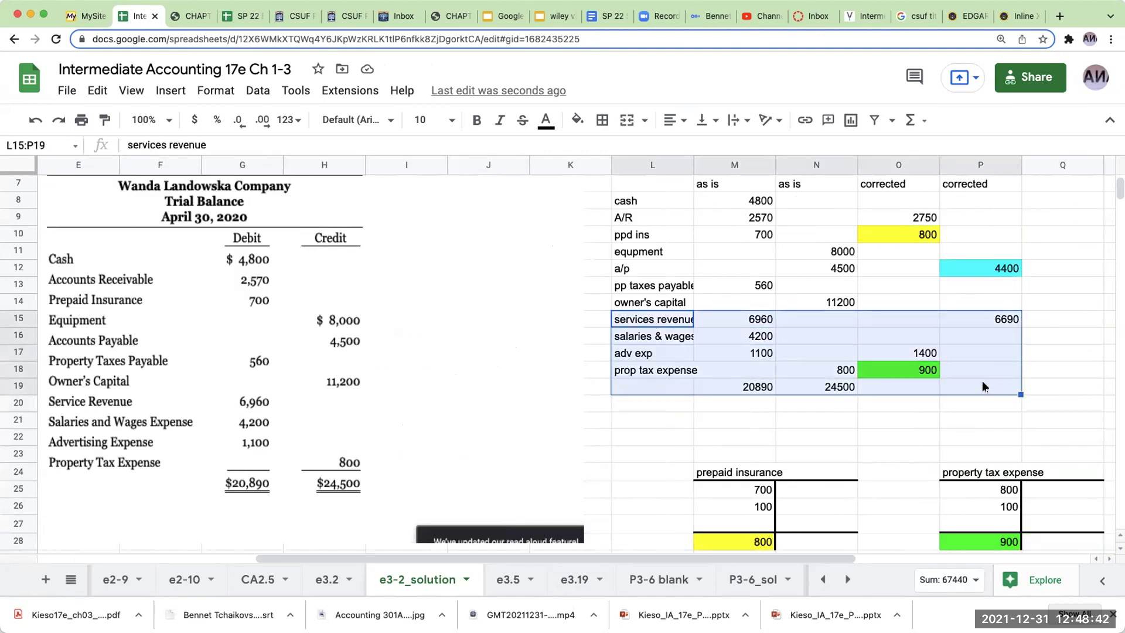
{"action": "key", "text": "ctrl+x"}
{"action": "left_click", "coordinate": [681, 336]}
{"action": "key", "text": "ctrl+v"}
Label the freed row L15 'owner's drawing'
{"action": "left_click", "coordinate": [672, 315]}
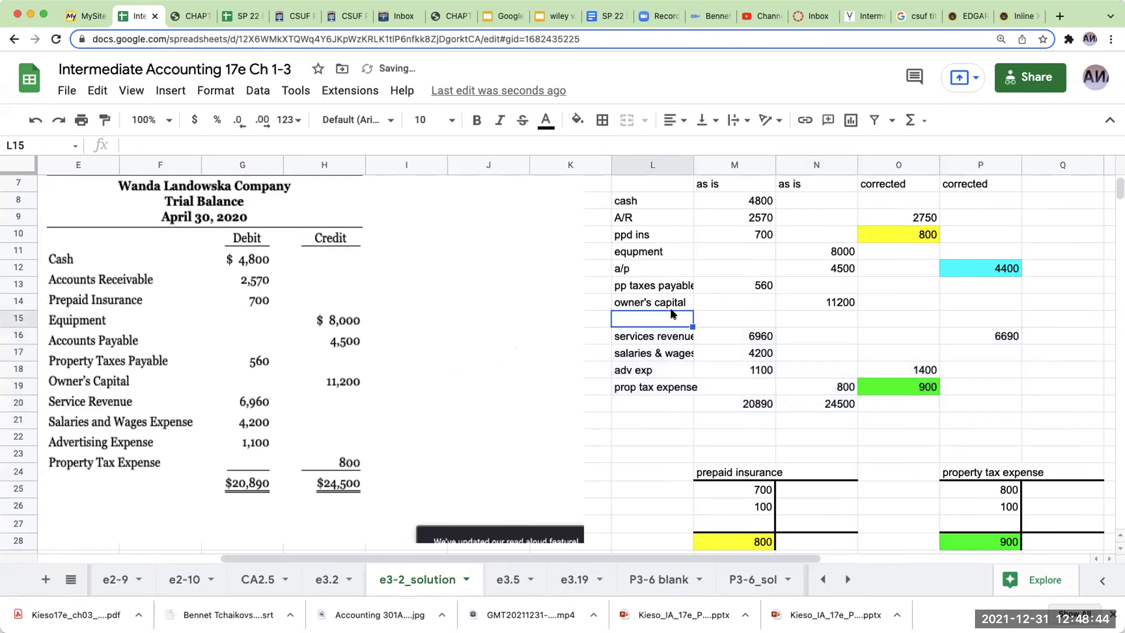
{"action": "type", "text": "owne'"}
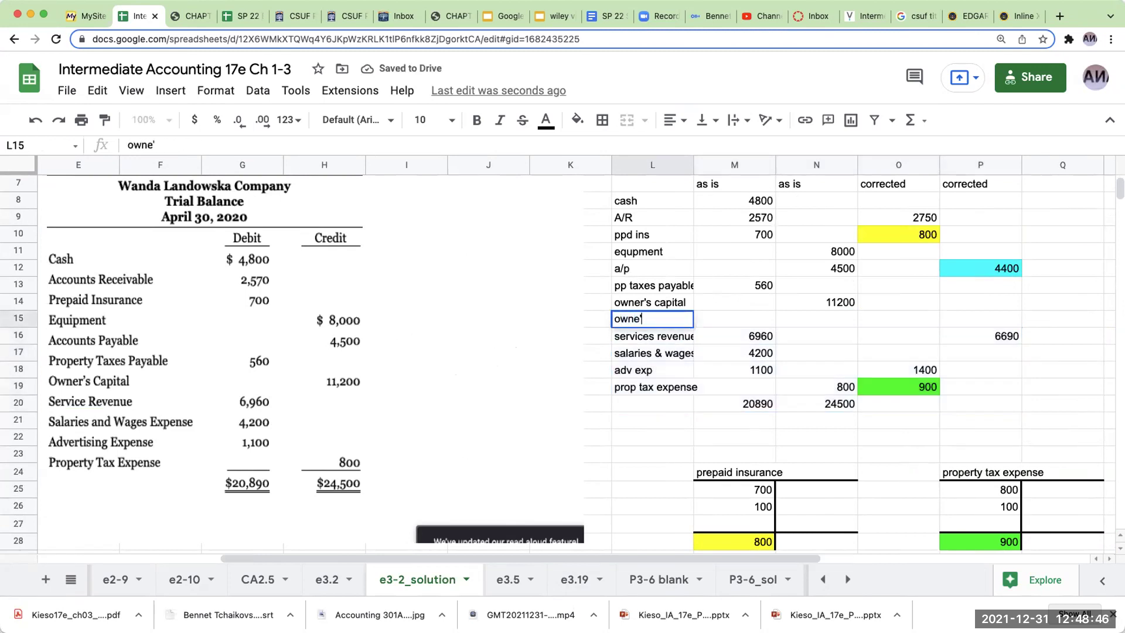
{"action": "type", "text": "r"}
{"action": "key", "text": "BackSpace"}
{"action": "key", "text": "BackSpace"}
{"action": "type", "text": "r'"}
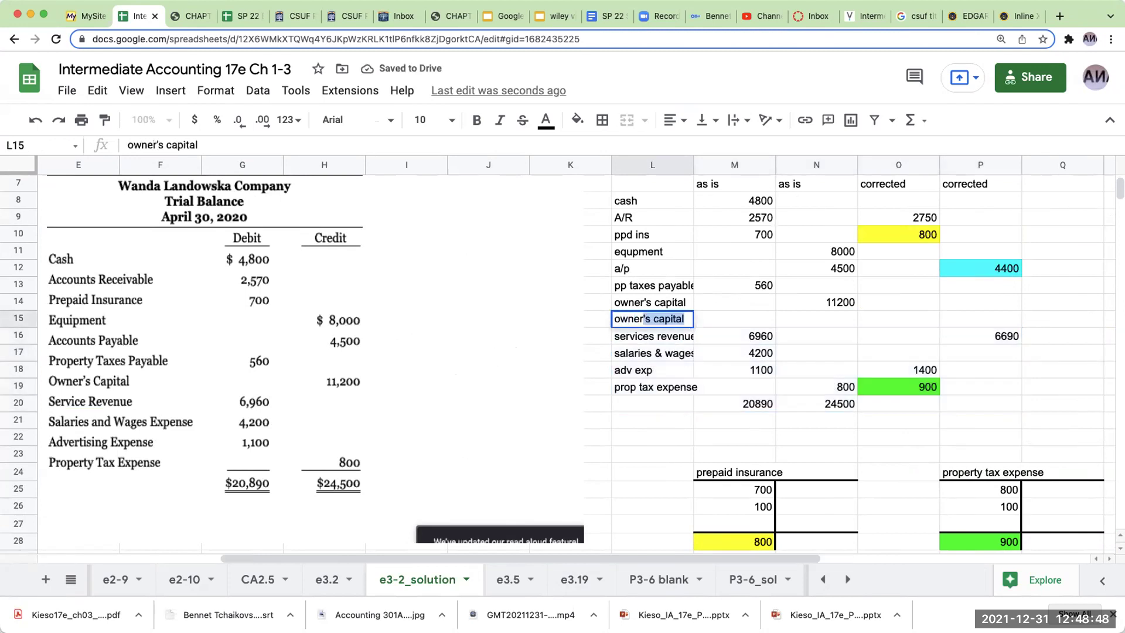
{"action": "type", "text": "s drawing"}
{"action": "key", "text": "Return"}
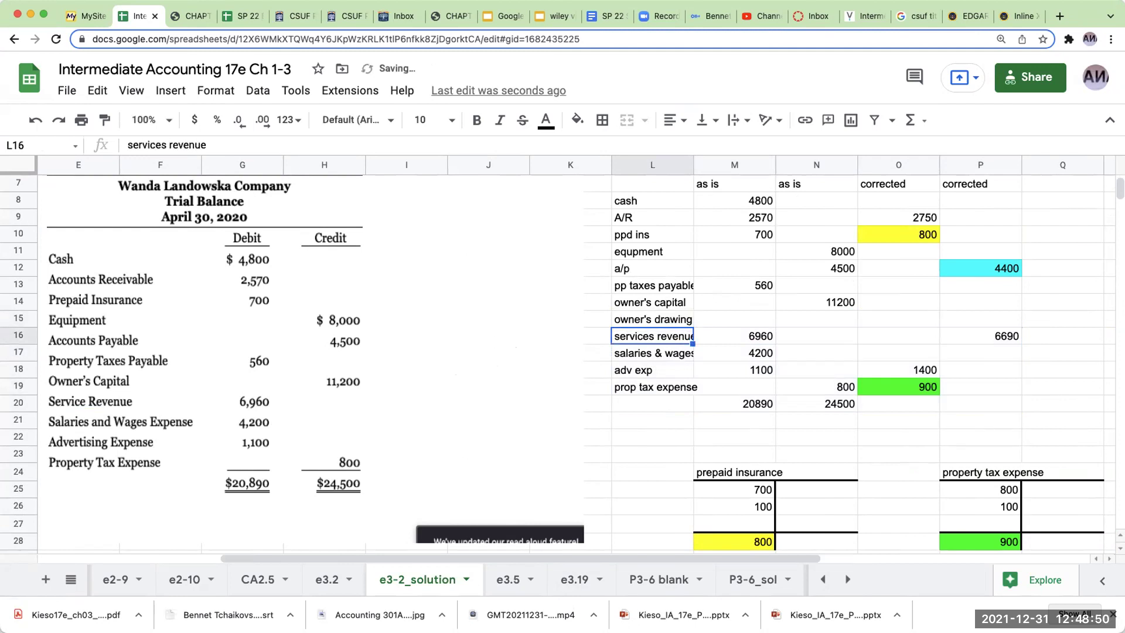
{"action": "scroll", "coordinate": [618, 317], "scroll_direction": "up", "scroll_amount": 2}
Below the T-accounts, enter an owner's capital line with a 1500 debit
{"action": "scroll", "coordinate": [754, 392], "scroll_direction": "down", "scroll_amount": 2}
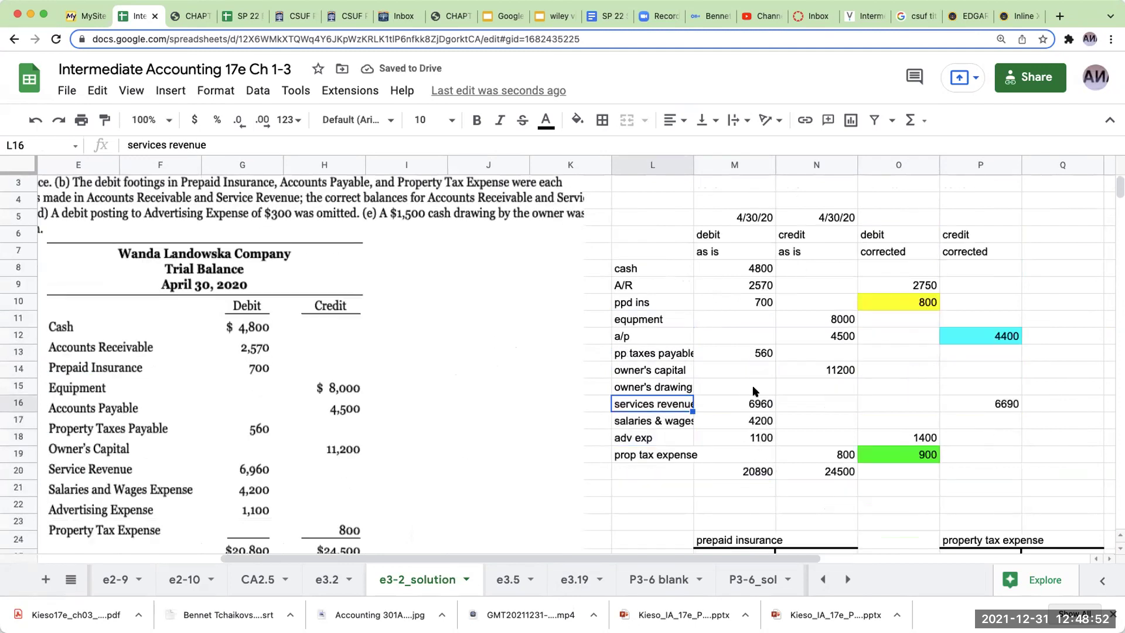
{"action": "scroll", "coordinate": [747, 397], "scroll_direction": "down", "scroll_amount": 6}
{"action": "left_click", "coordinate": [754, 428]}
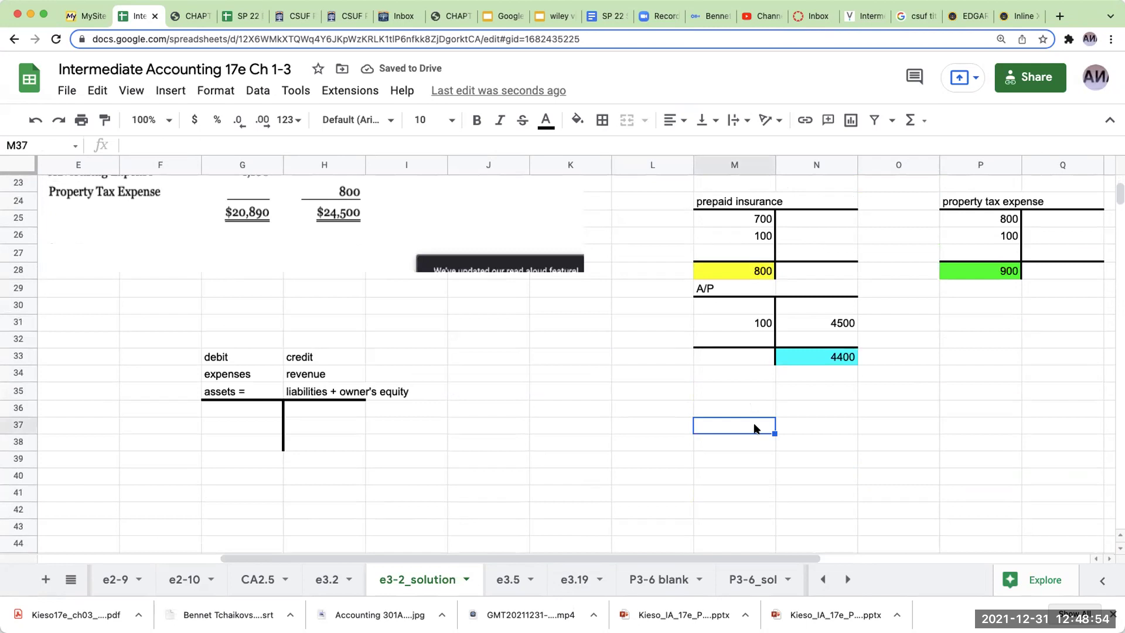
{"action": "type", "text": "owne'r"}
{"action": "type", "text": "r's capital"}
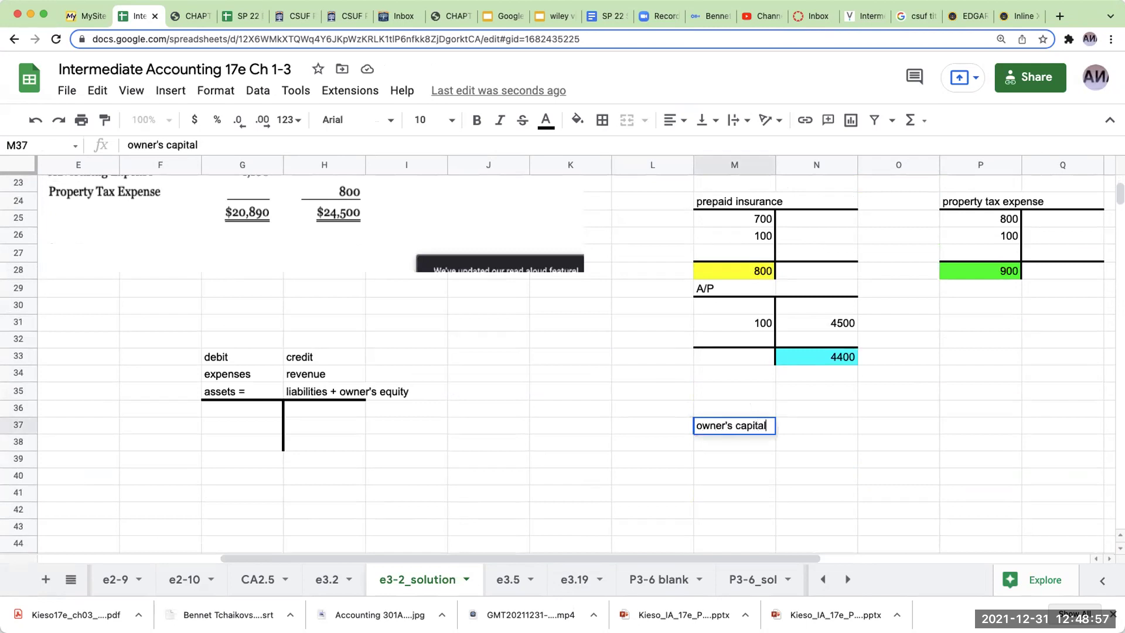
{"action": "key", "text": "Return"}
{"action": "left_click", "coordinate": [899, 426]}
{"action": "type", "text": "1500"}
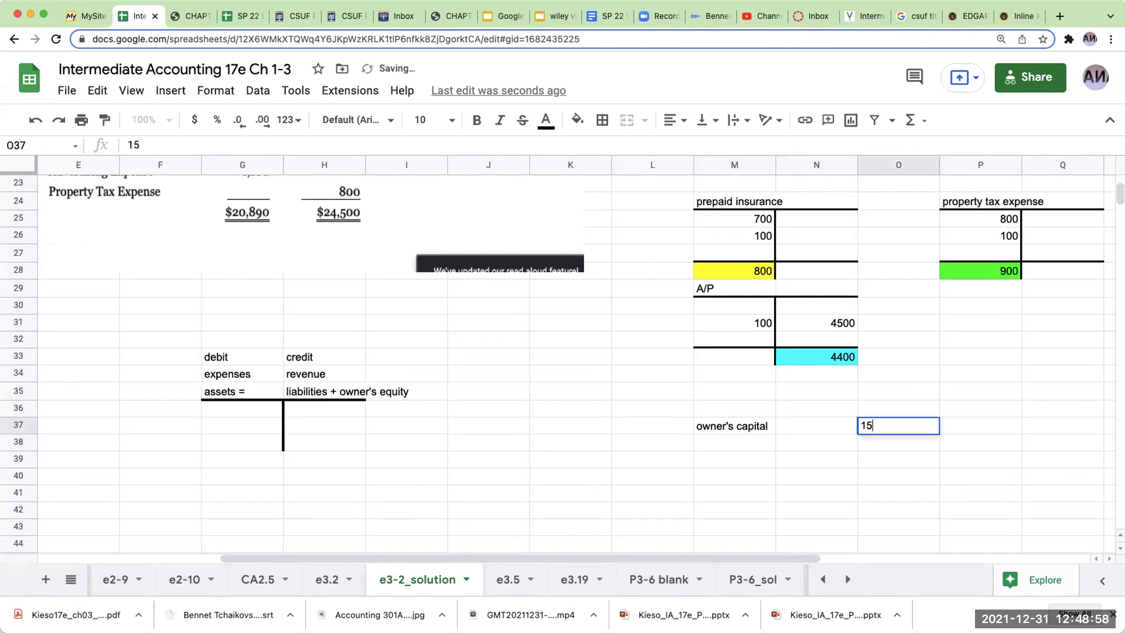
{"action": "key", "text": "Return"}
Add the cash line with a 1500 credit, fixing the misspelled 'cash' label
{"action": "left_click", "coordinate": [980, 443]}
{"action": "type", "text": "1500"}
{"action": "key", "text": "Return"}
{"action": "key", "text": "Left"}
{"action": "key", "text": "Left"}
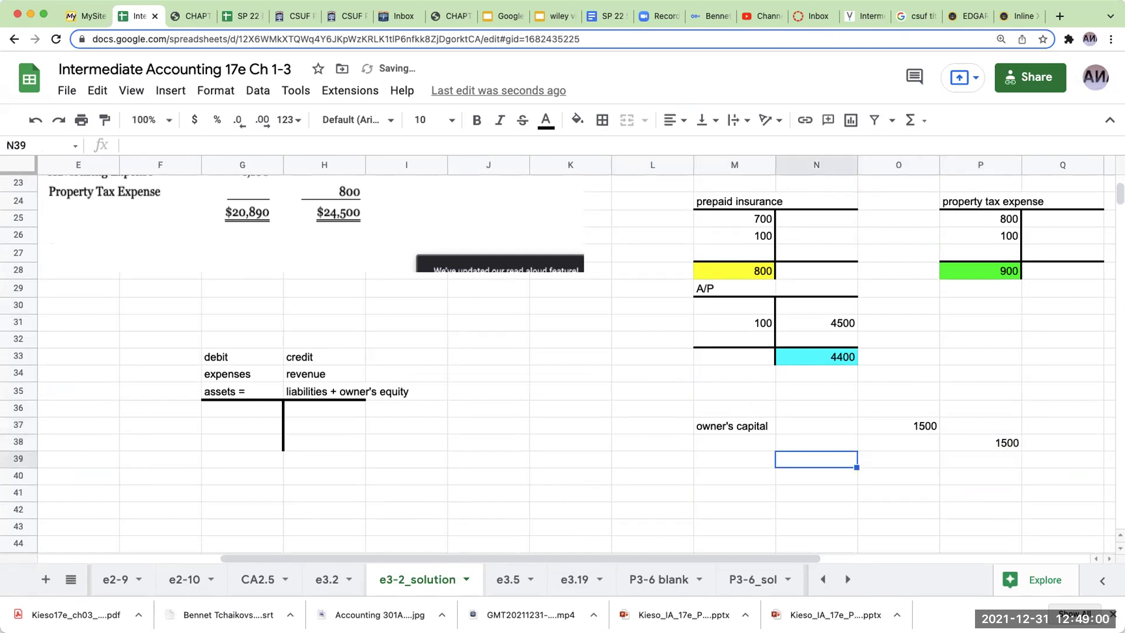
{"action": "key", "text": "Up"}
{"action": "type", "text": "casgh"}
{"action": "key", "text": "Return"}
{"action": "key", "text": "Up"}
{"action": "type", "text": "cash"}
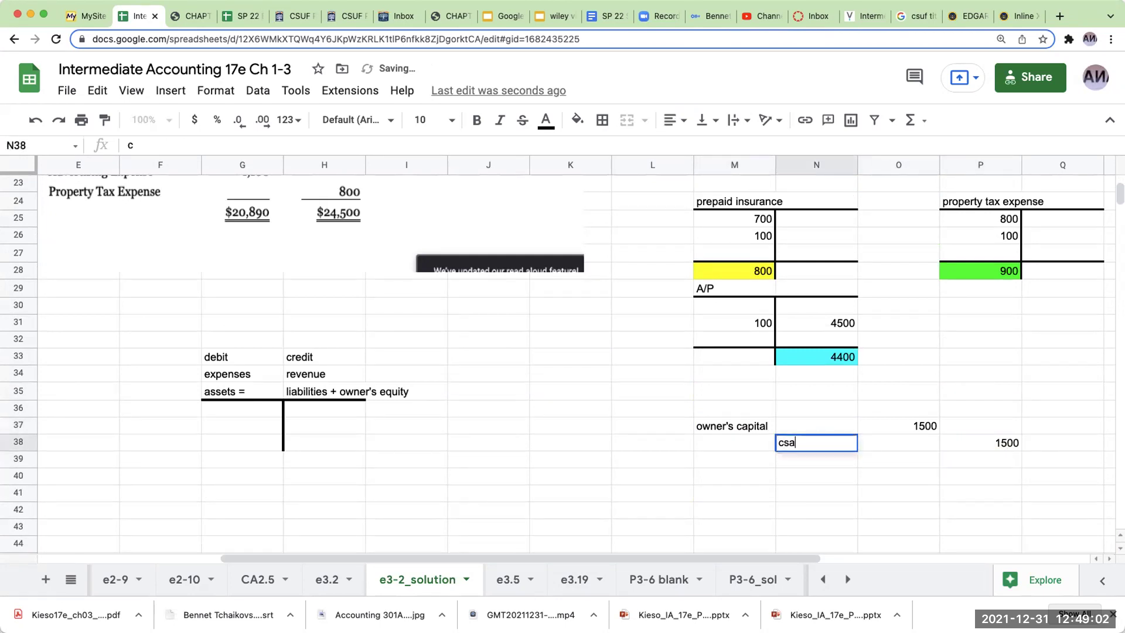
{"action": "key", "text": "Return"}
{"action": "key", "text": "Up"}
{"action": "type", "text": "cash"}
{"action": "key", "text": "Return"}
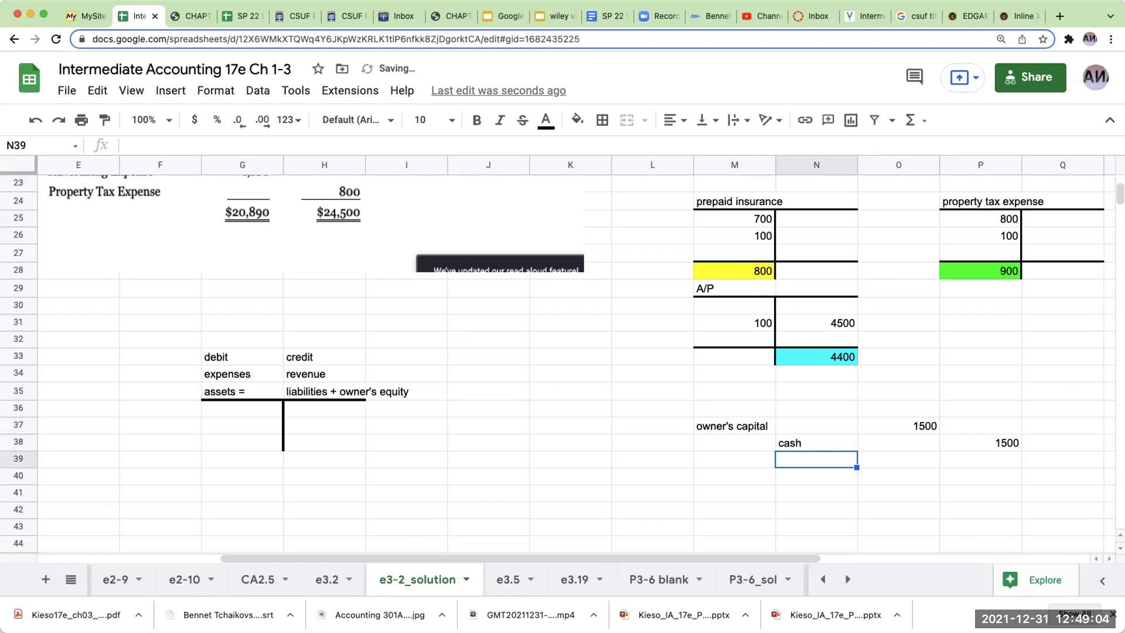
Record the correcting entry: owner's drawing debit 1500, owner's capital credit 1500
{"action": "left_click", "coordinate": [731, 423]}
{"action": "left_click", "coordinate": [743, 485]}
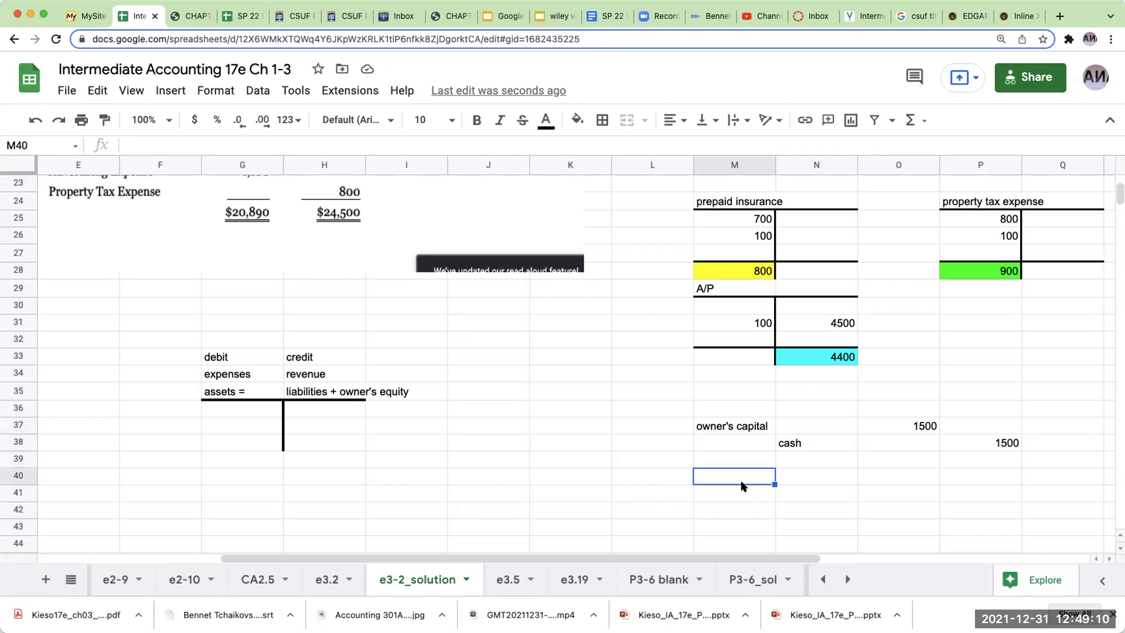
{"action": "type", "text": "owner's"}
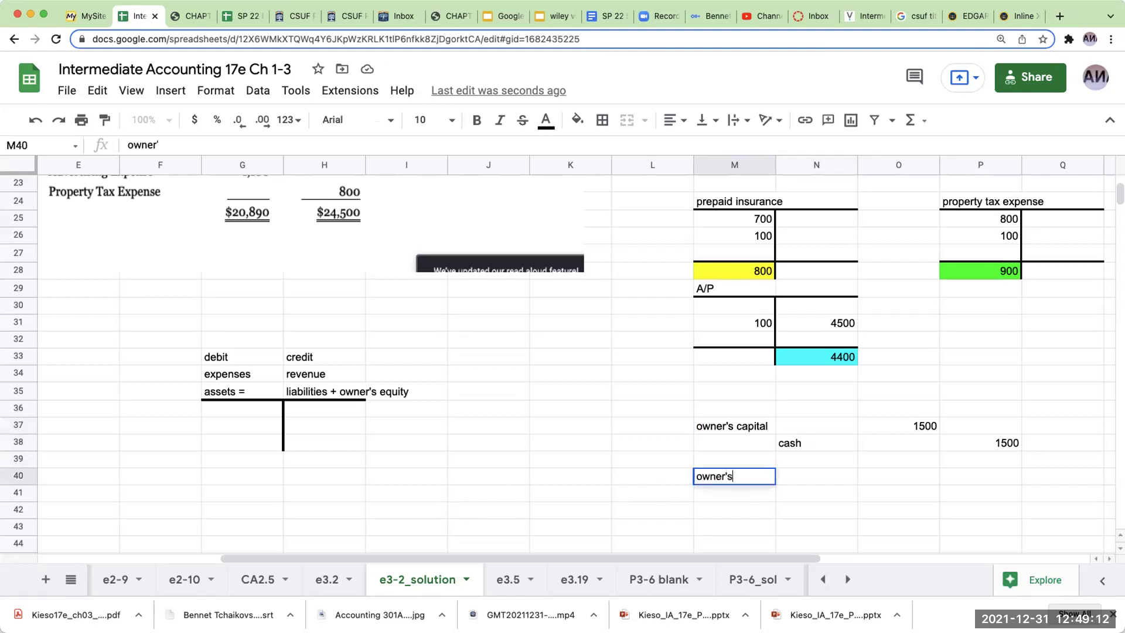
{"action": "type", "text": " drawing"}
{"action": "key", "text": "Return"}
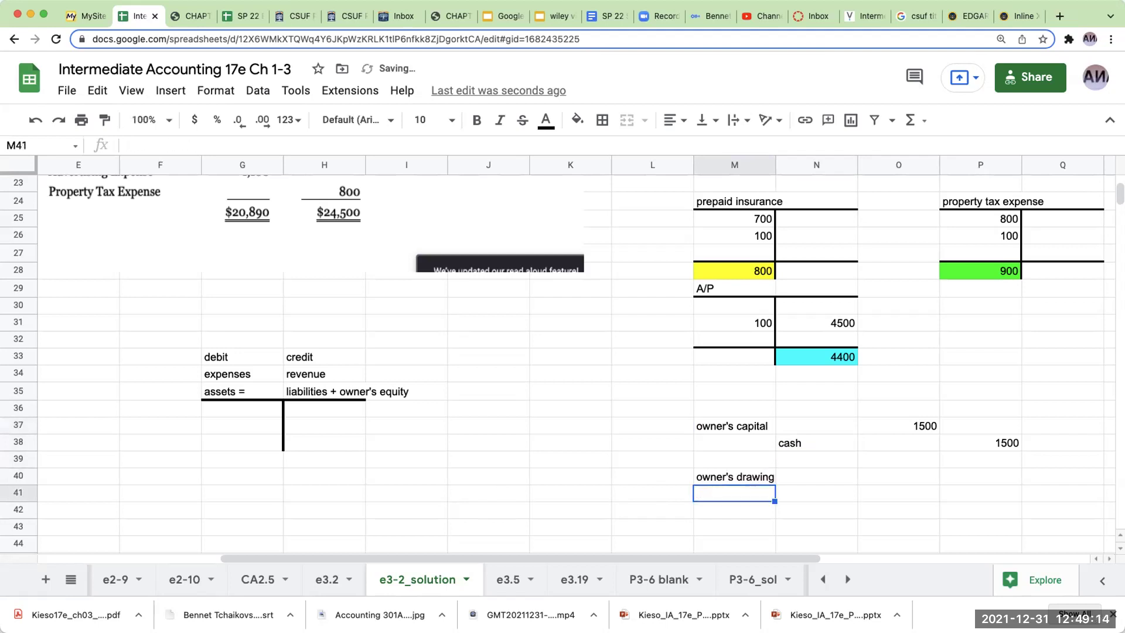
{"action": "left_click", "coordinate": [898, 475]}
{"action": "type", "text": "1500"}
{"action": "key", "text": "Return"}
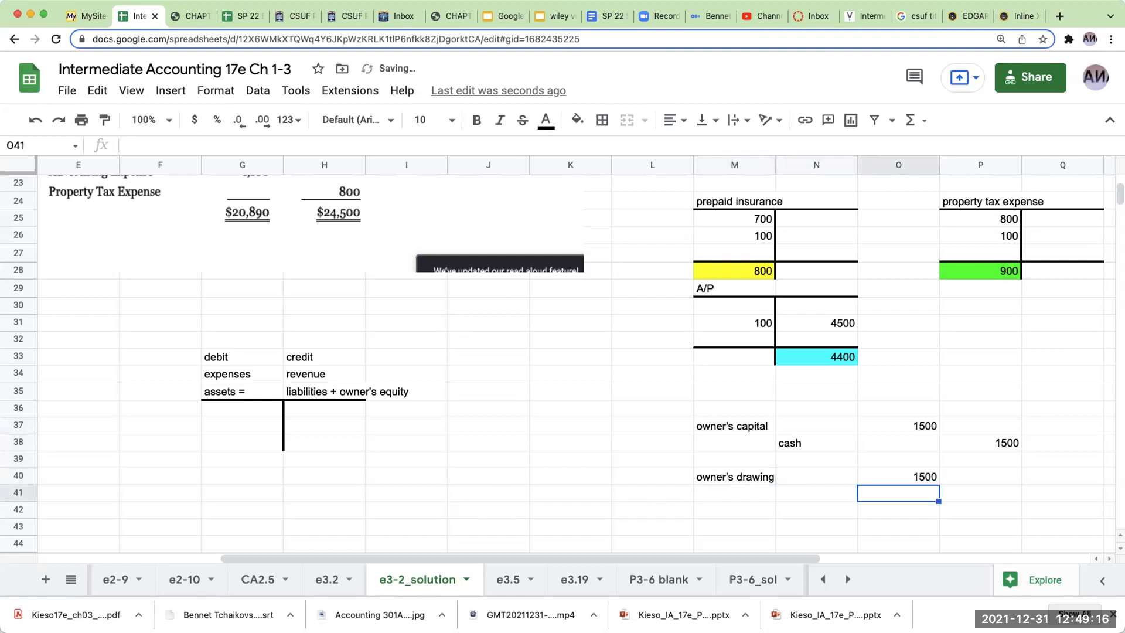
{"action": "key", "text": "Left"}
{"action": "type", "text": "+"}
{"action": "key", "text": "Left"}
{"action": "key", "text": "Up"}
{"action": "key", "text": "Up"}
{"action": "key", "text": "Up"}
{"action": "key", "text": "Up"}
{"action": "key", "text": "Tab"}
{"action": "key", "text": "Tab"}
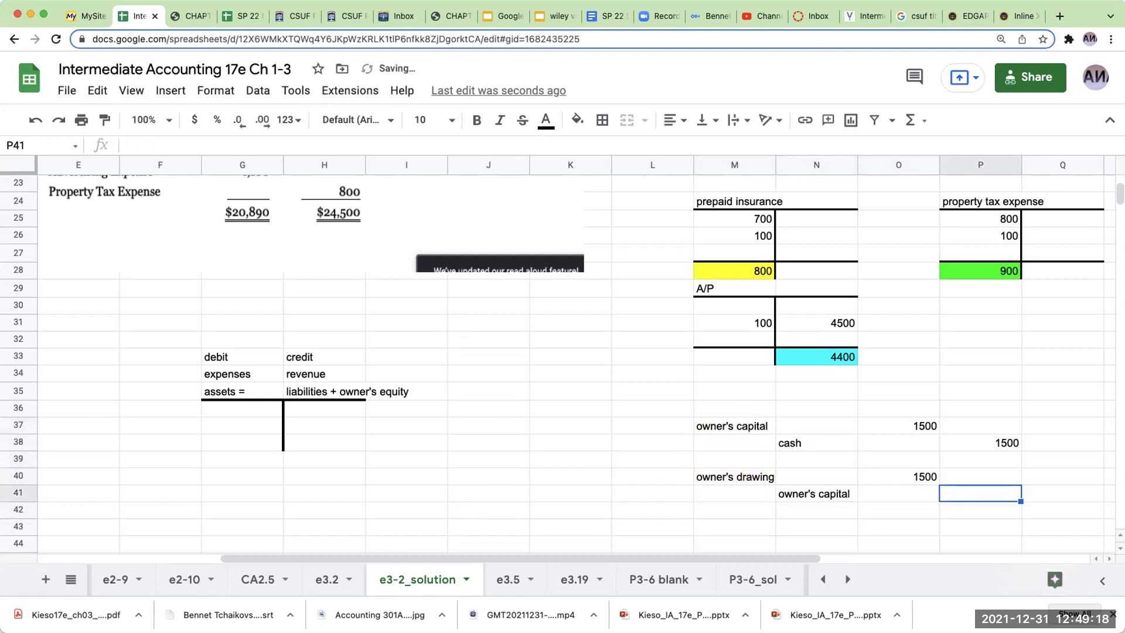
{"action": "type", "text": "1500"}
{"action": "key", "text": "Return"}
{"action": "key", "text": "Up"}
Put 1500 in O15 for owner's drawing and =N14+1500 in P14, giving 12700 capital
{"action": "scroll", "coordinate": [809, 449], "scroll_direction": "up", "scroll_amount": 5}
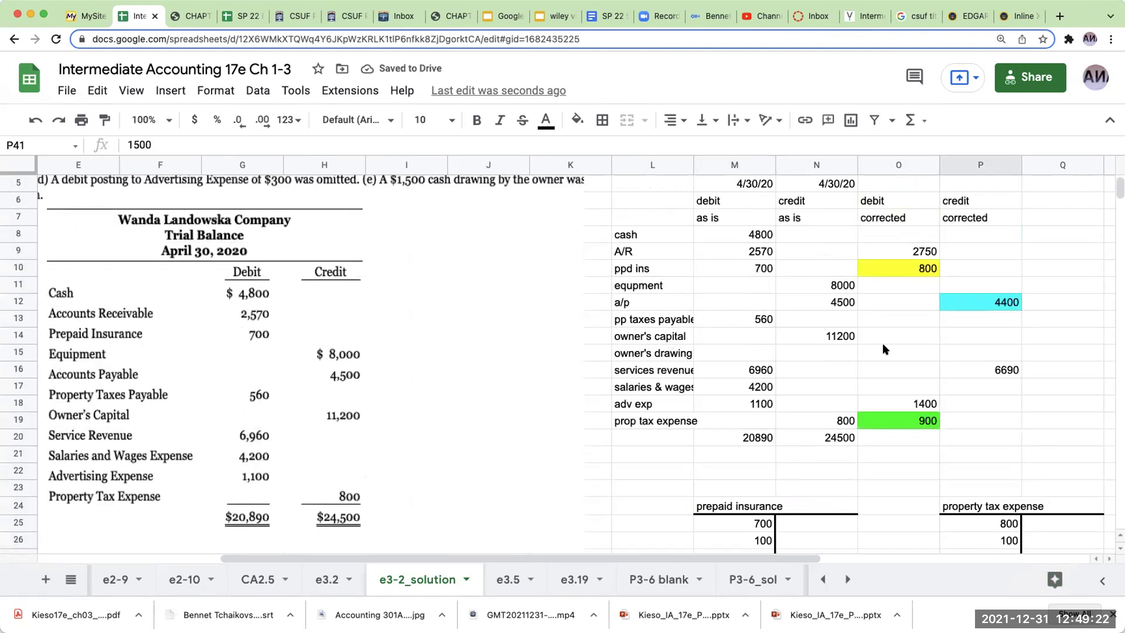
{"action": "left_click", "coordinate": [883, 347]}
{"action": "type", "text": "1500"}
{"action": "key", "text": "Tab"}
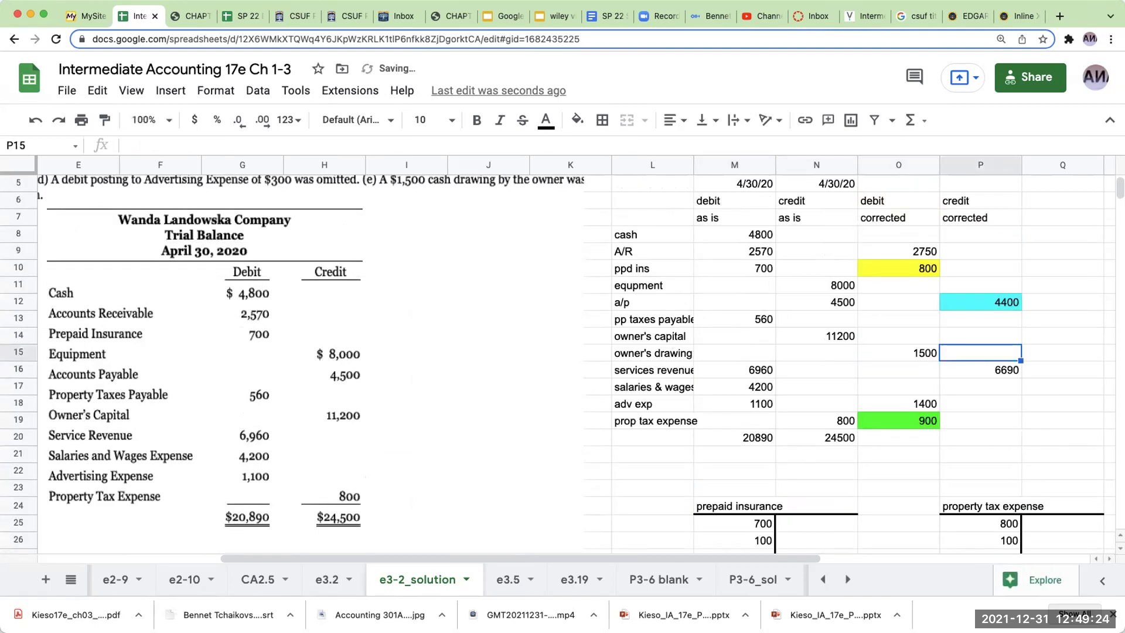
{"action": "key", "text": "Up"}
{"action": "type", "text": "+N14-"}
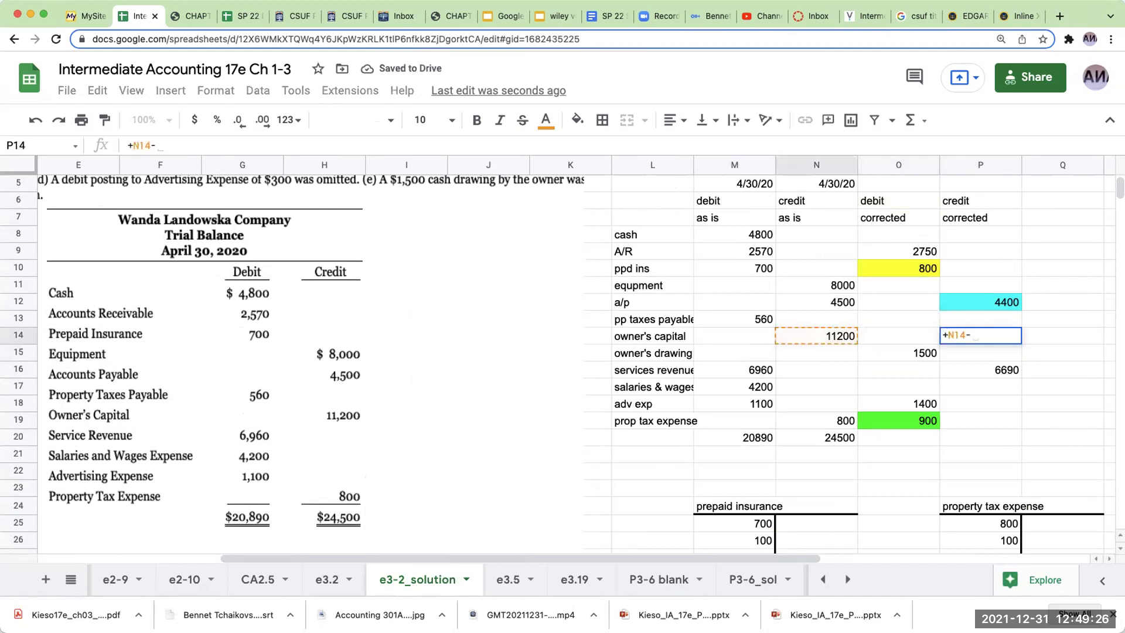
{"action": "key", "text": "Escape"}
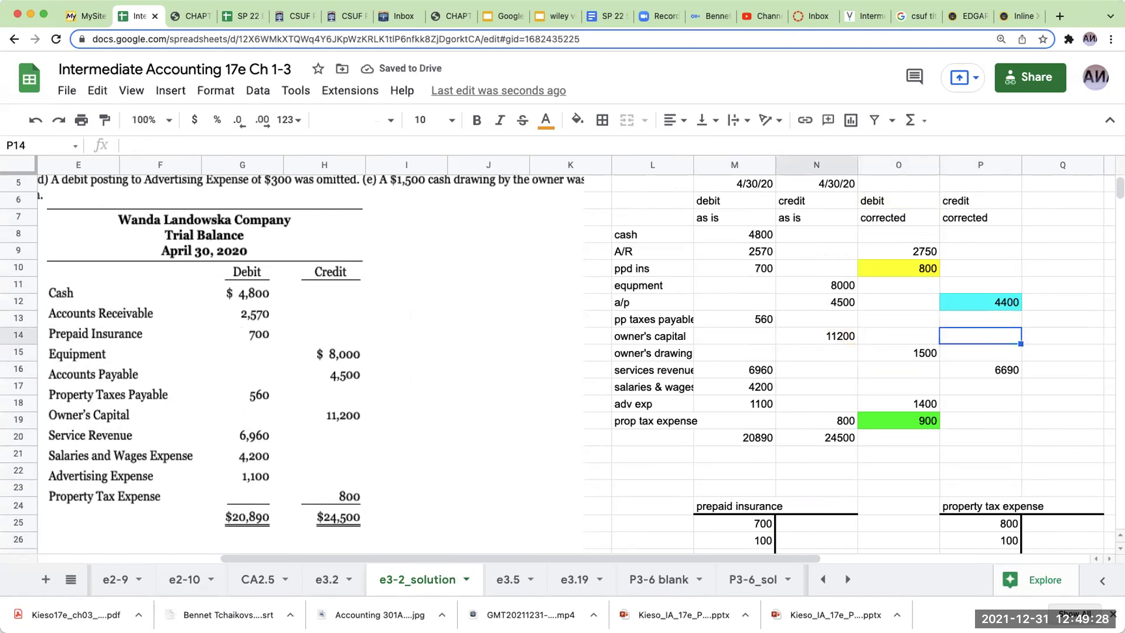
{"action": "type", "text": "+N14+1500"}
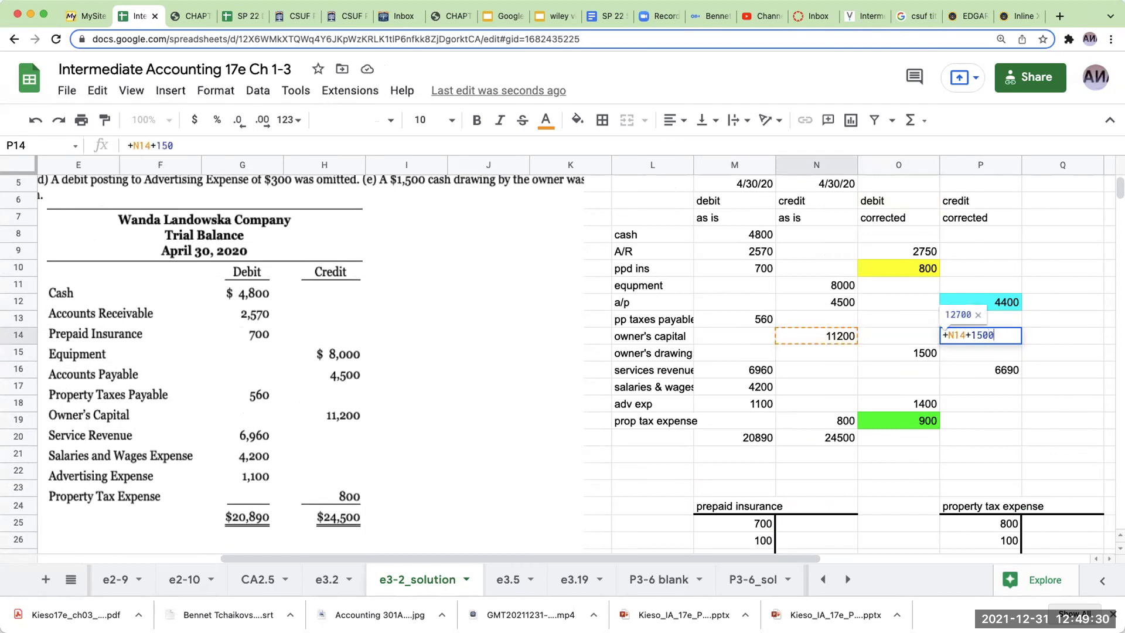
{"action": "key", "text": "Return"}
{"action": "key", "text": "Up"}
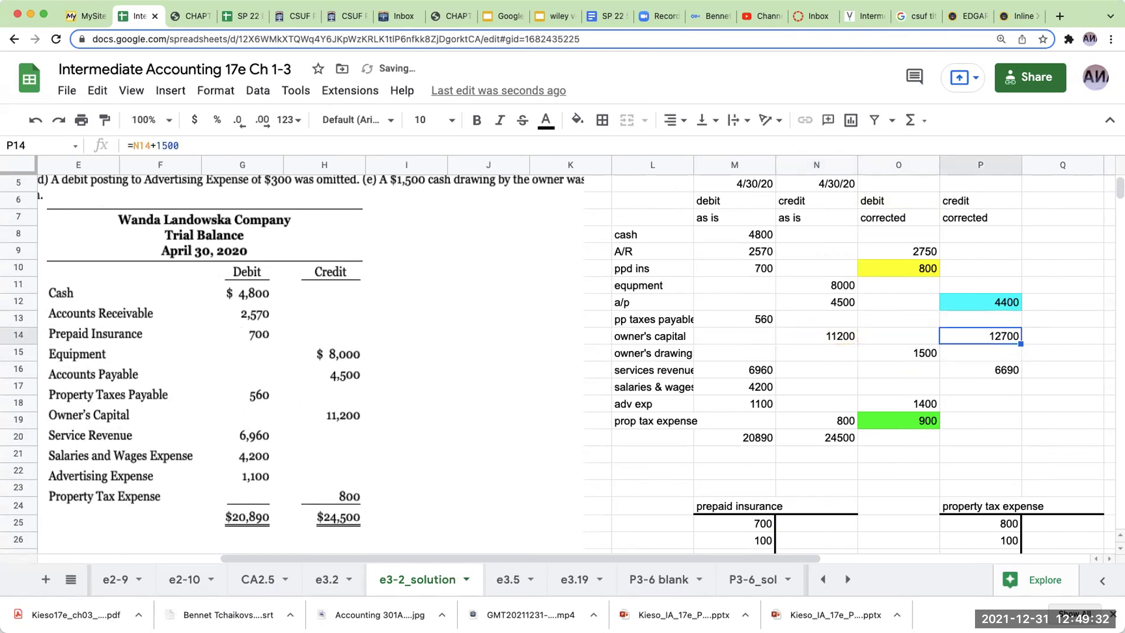
Draw a T-account below the entries: top border on two cells, right border on M44:M48
{"action": "scroll", "coordinate": [870, 361], "scroll_direction": "down", "scroll_amount": 10}
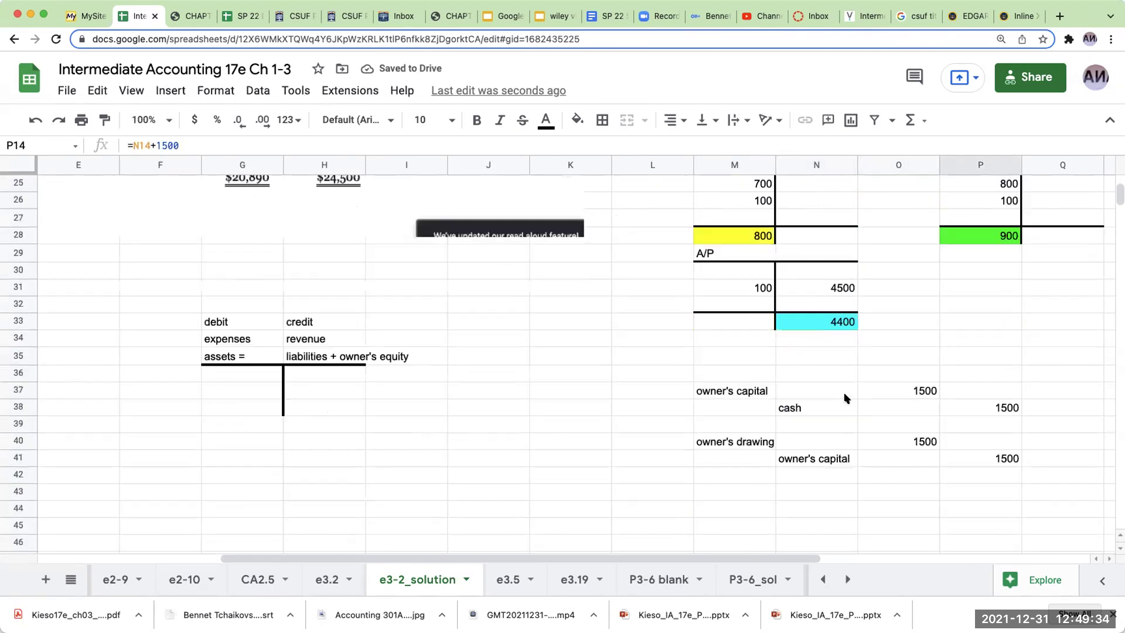
{"action": "left_click", "coordinate": [959, 333]}
{"action": "left_click", "coordinate": [934, 323]}
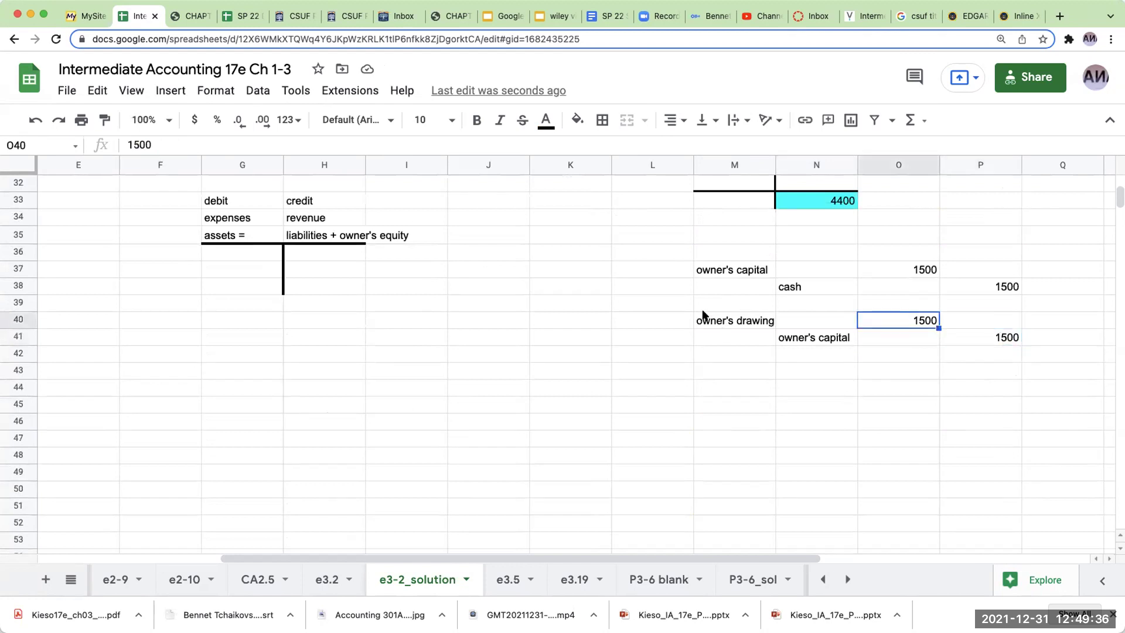
{"action": "left_click_drag", "start_coordinate": [739, 389], "coordinate": [808, 390]}
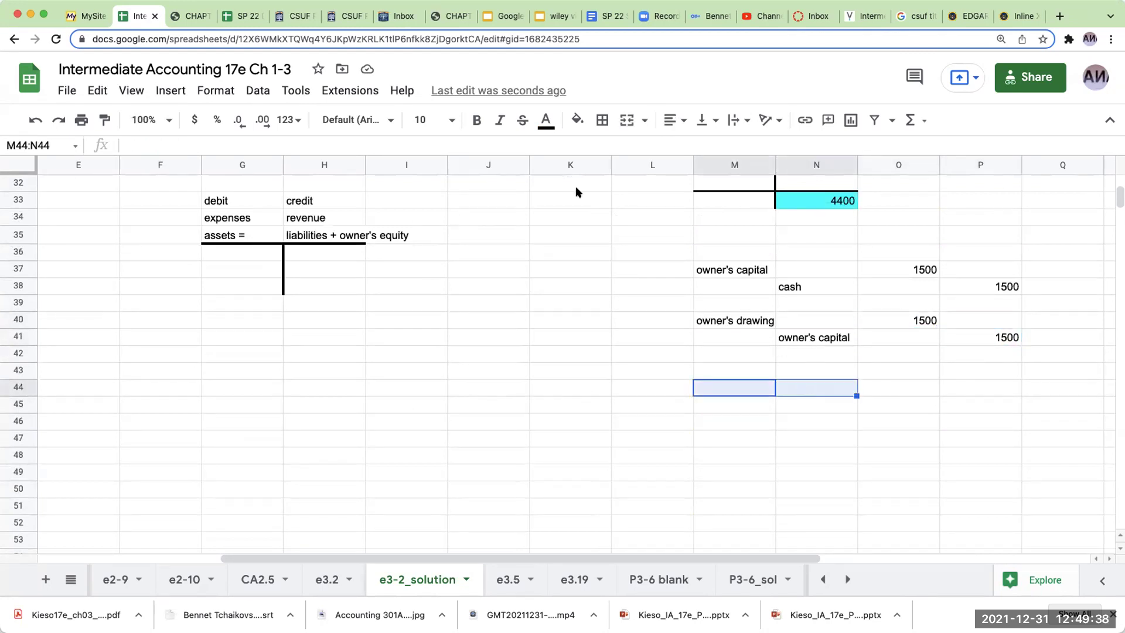
{"action": "left_click", "coordinate": [602, 119]}
{"action": "left_click", "coordinate": [630, 175]}
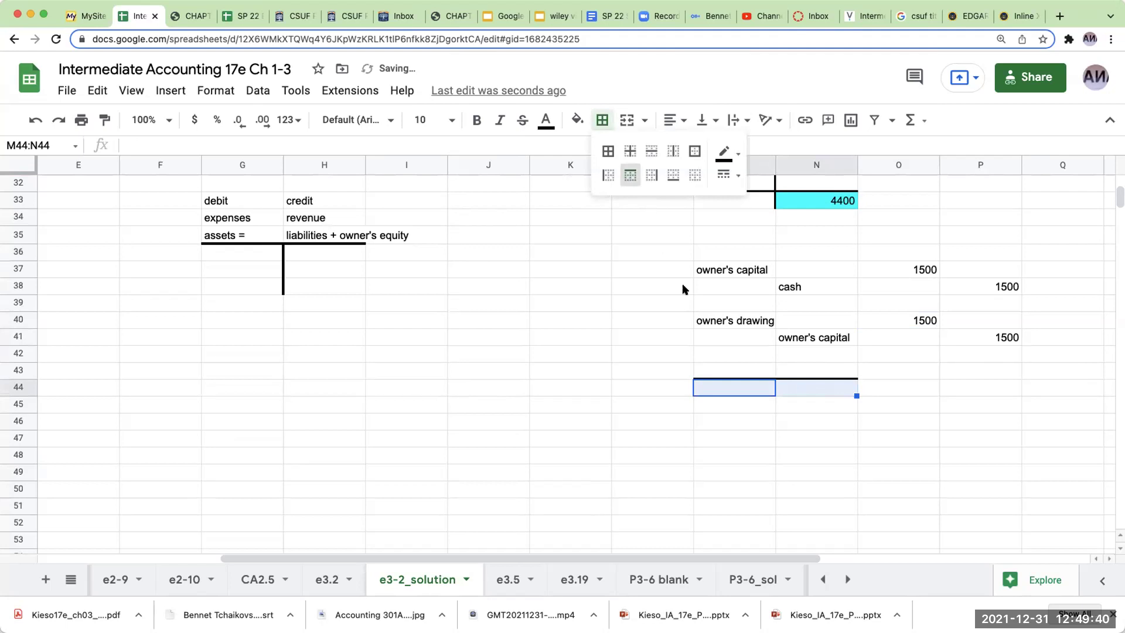
{"action": "left_click_drag", "start_coordinate": [726, 389], "coordinate": [730, 448]}
{"action": "left_click", "coordinate": [602, 120]}
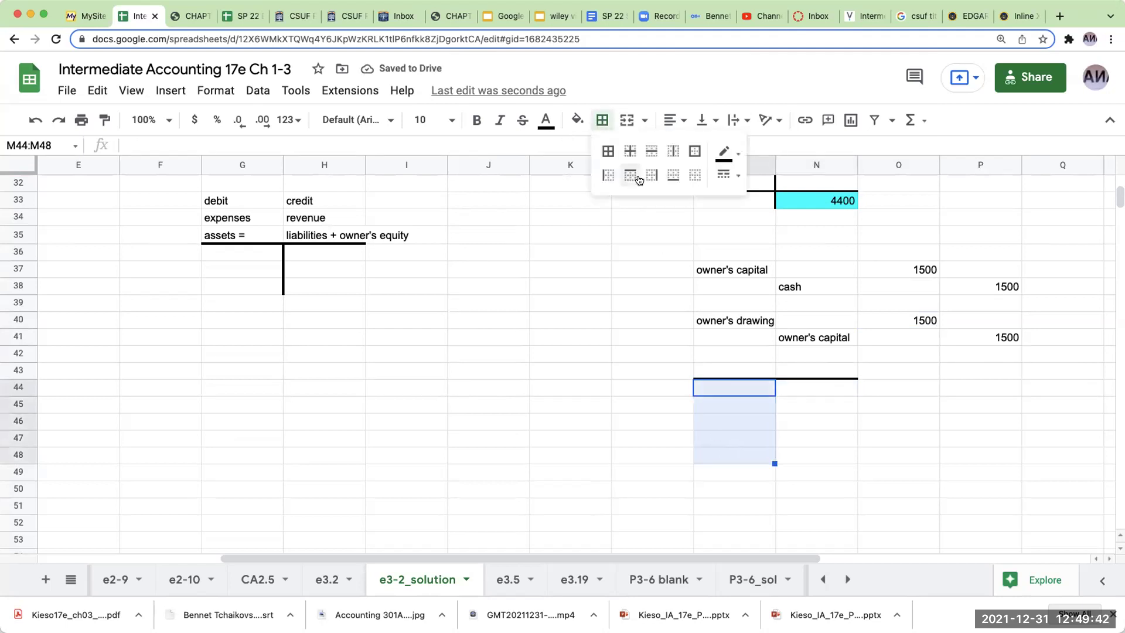
{"action": "left_click", "coordinate": [655, 175]}
{"action": "left_click", "coordinate": [899, 455]}
Post 11200 on the T-account's credit side in N44, leaving the debit side empty
{"action": "scroll", "coordinate": [802, 409], "scroll_direction": "up", "scroll_amount": 8}
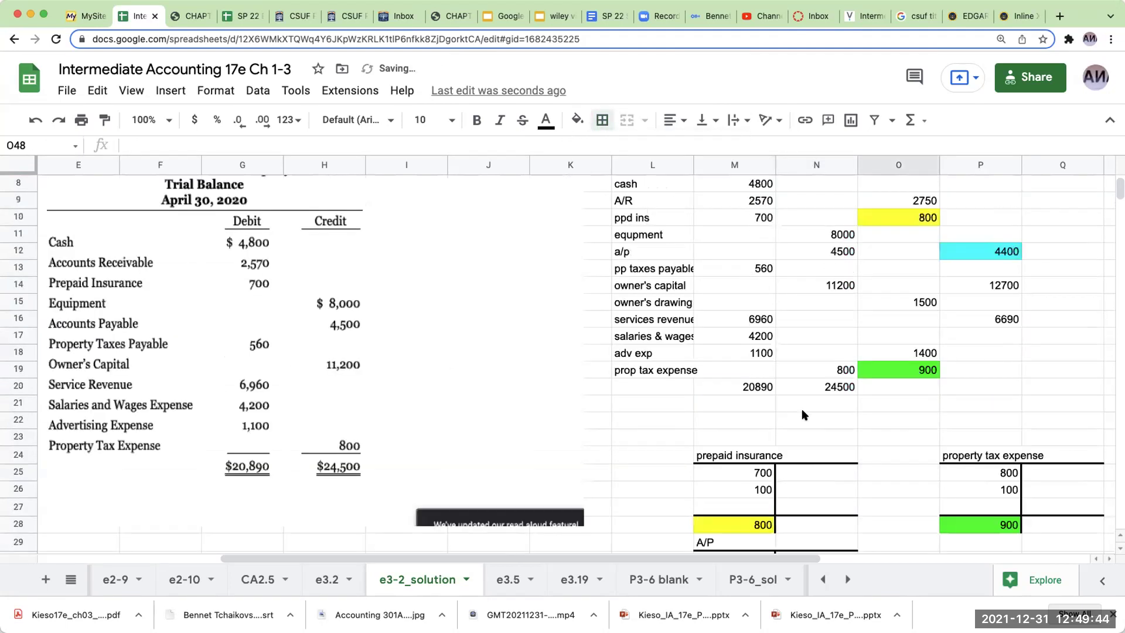
{"action": "scroll", "coordinate": [799, 412], "scroll_direction": "down", "scroll_amount": 6}
{"action": "left_click", "coordinate": [815, 495]}
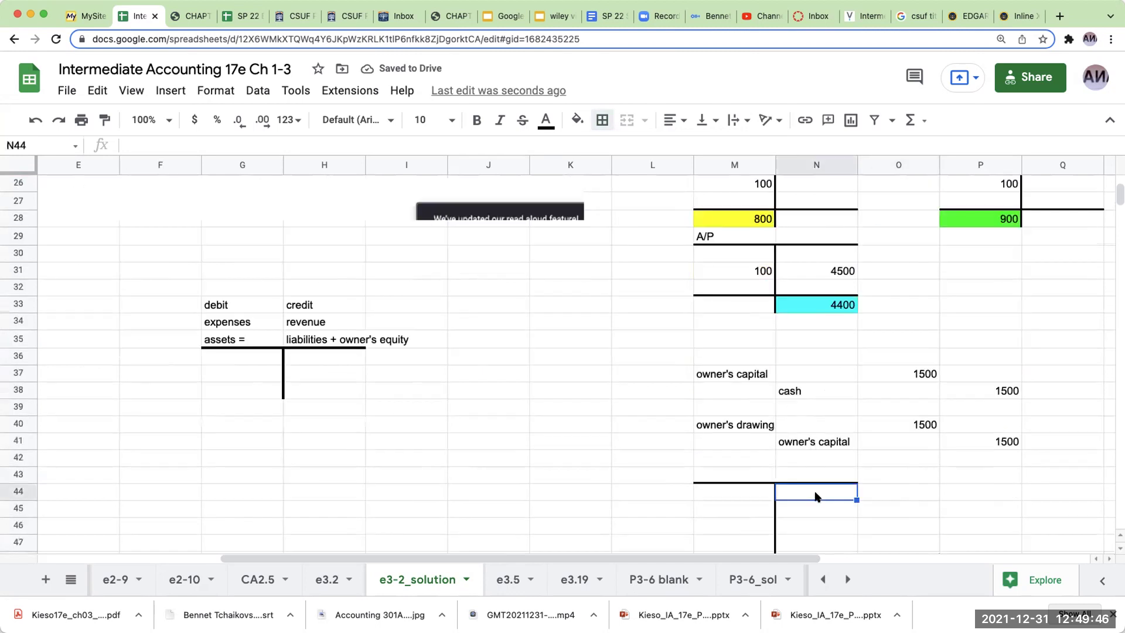
{"action": "type", "text": "11200"}
{"action": "key", "text": "Return"}
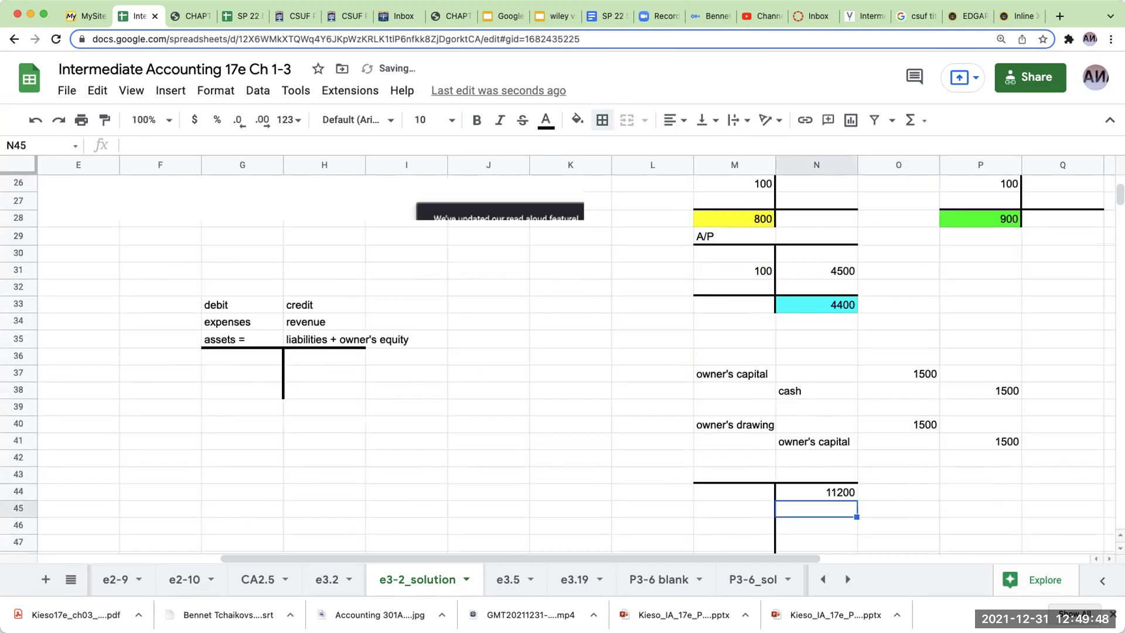
{"action": "key", "text": "Left"}
{"action": "key", "text": "Up"}
{"action": "key", "text": "Down"}
{"action": "key", "text": "Down"}
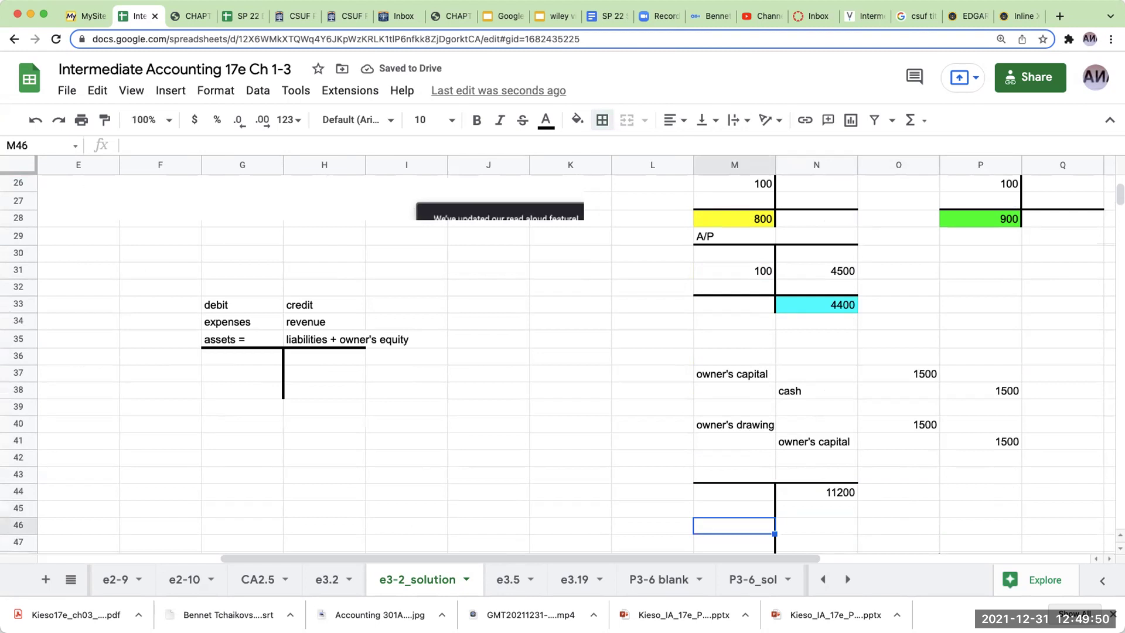
{"action": "type", "text": "1500"}
{"action": "key", "text": "Return"}
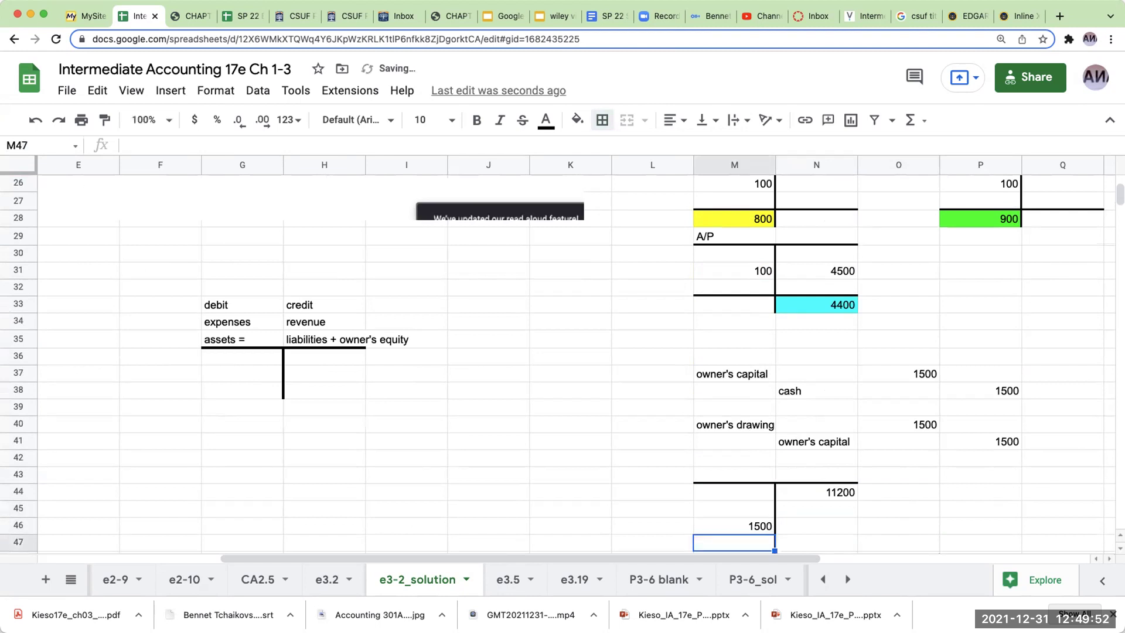
{"action": "left_click", "coordinate": [816, 526]}
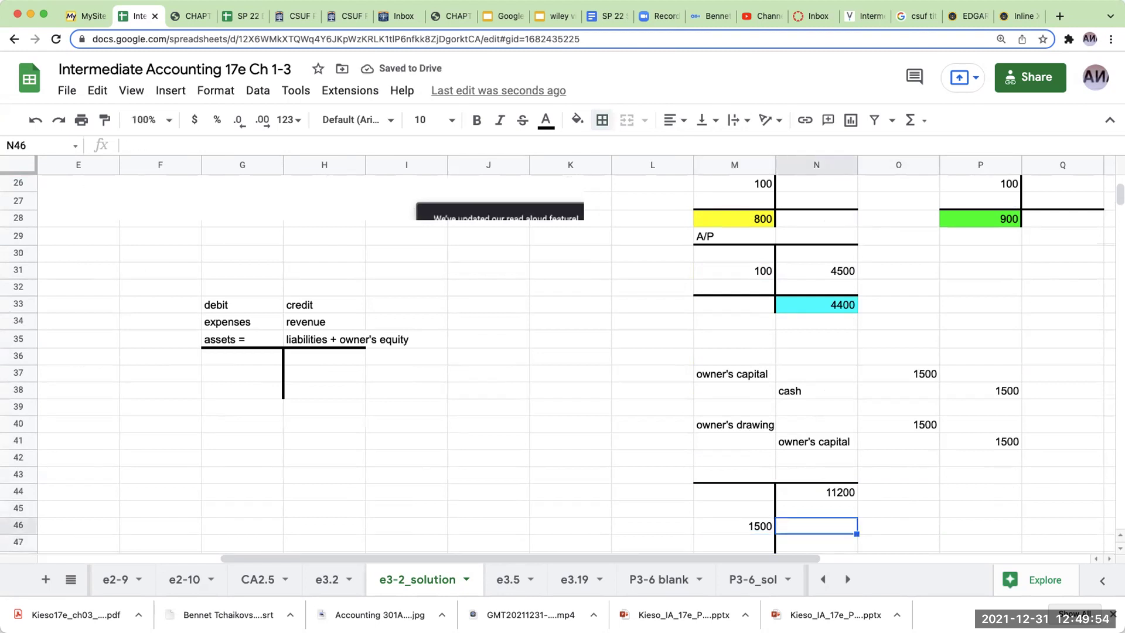
{"action": "key", "text": "Left"}
{"action": "key", "text": "Delete"}
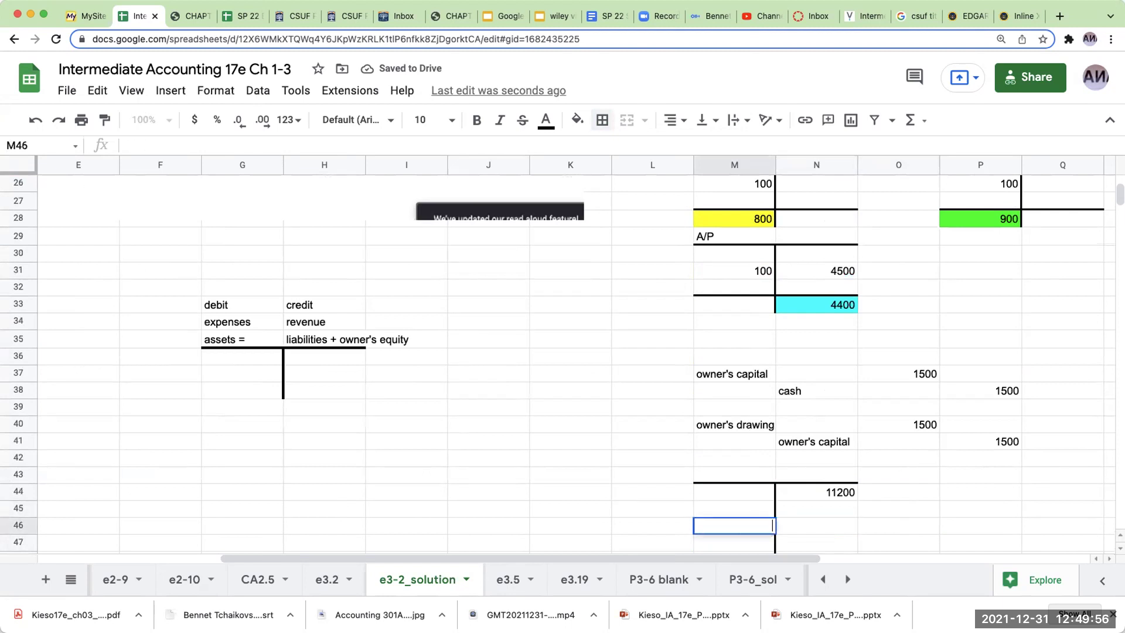
{"action": "key", "text": "Right"}
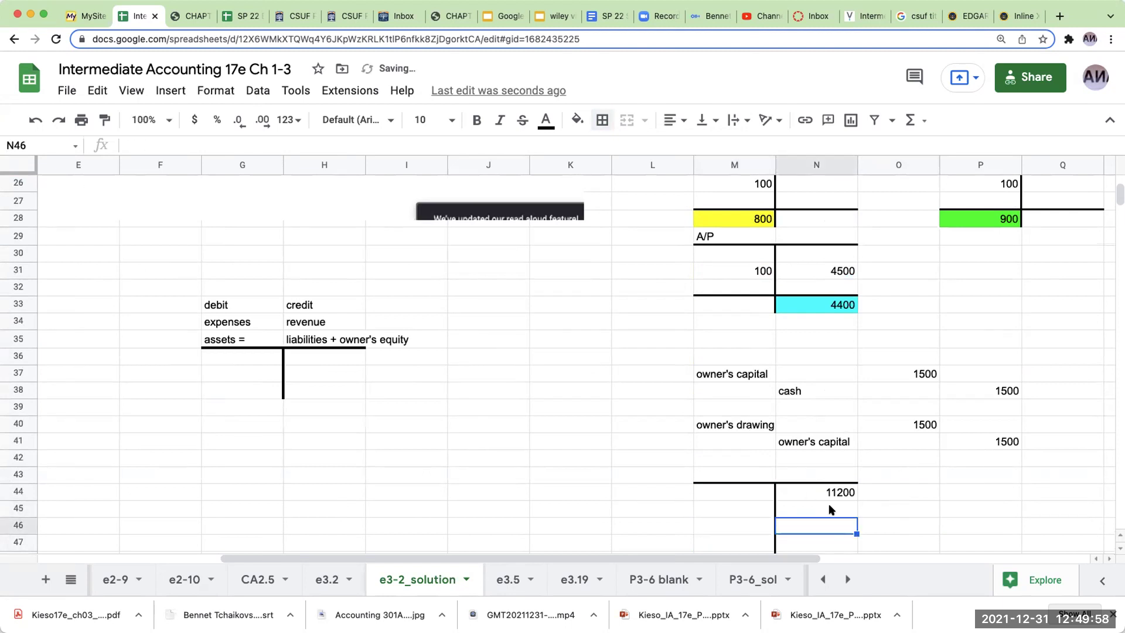
Review the 1500 owner's capital credit, corrected capital formula and owner's drawing debit
{"action": "left_click", "coordinate": [975, 443]}
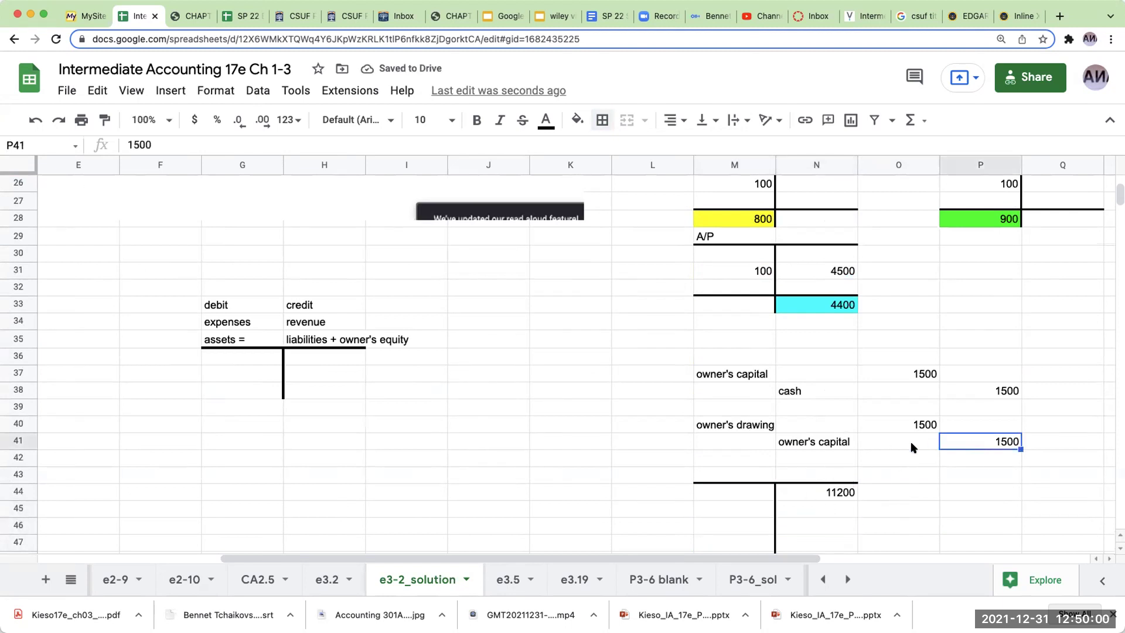
{"action": "scroll", "coordinate": [909, 437], "scroll_direction": "up", "scroll_amount": 7}
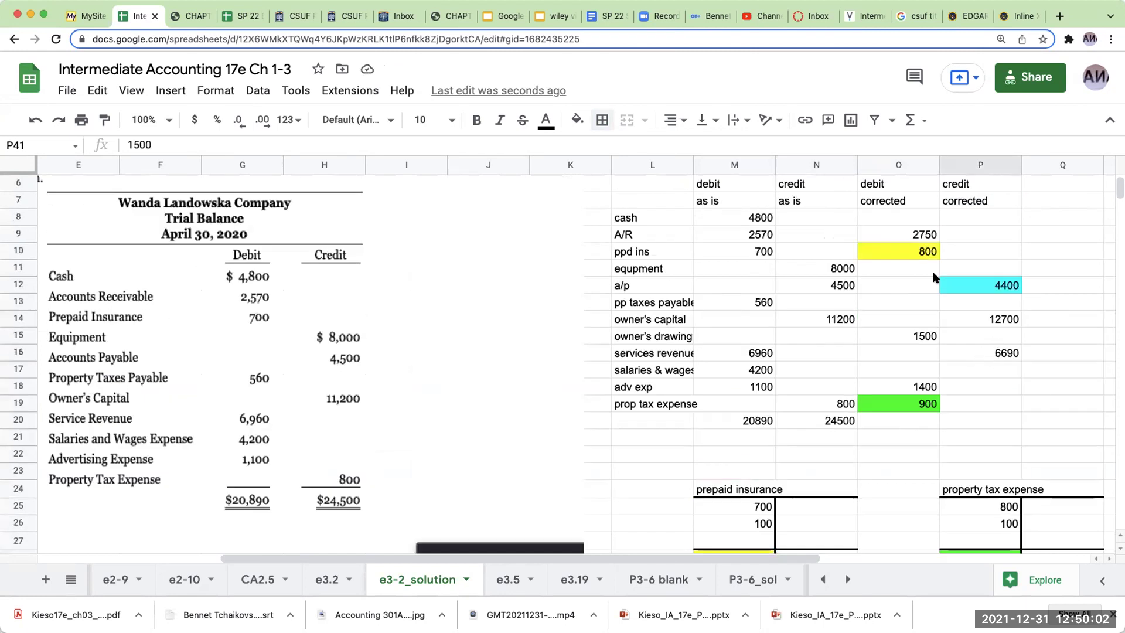
{"action": "left_click", "coordinate": [970, 319]}
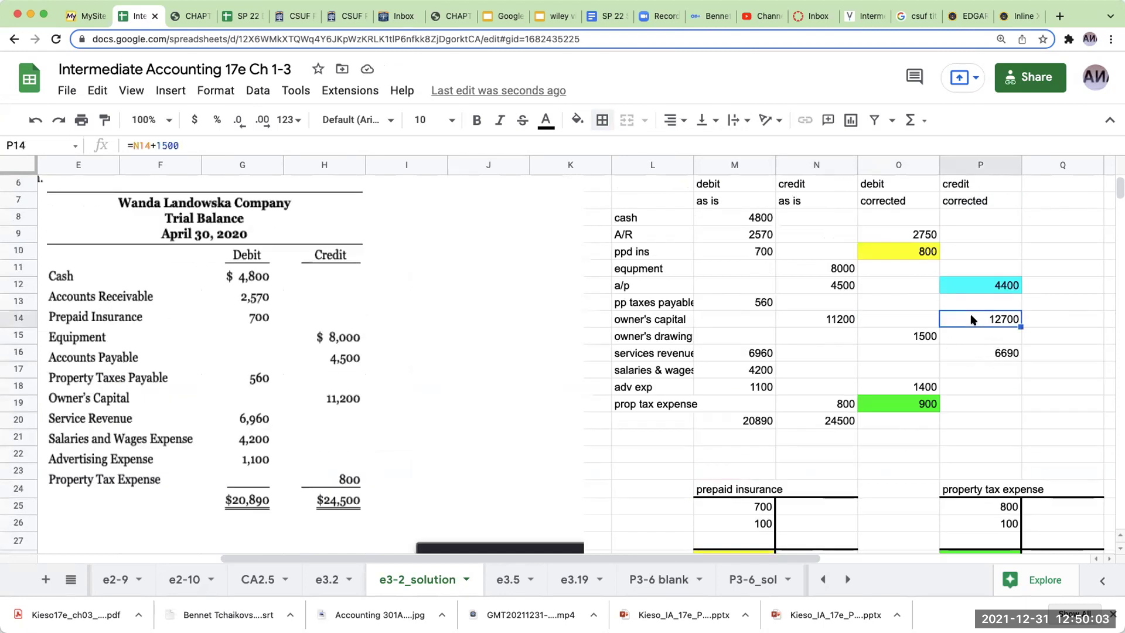
{"action": "left_click", "coordinate": [931, 333]}
Carry salaries and wages into O17 with =M17 and property taxes payable into P13 with =M13
{"action": "left_click", "coordinate": [930, 372]}
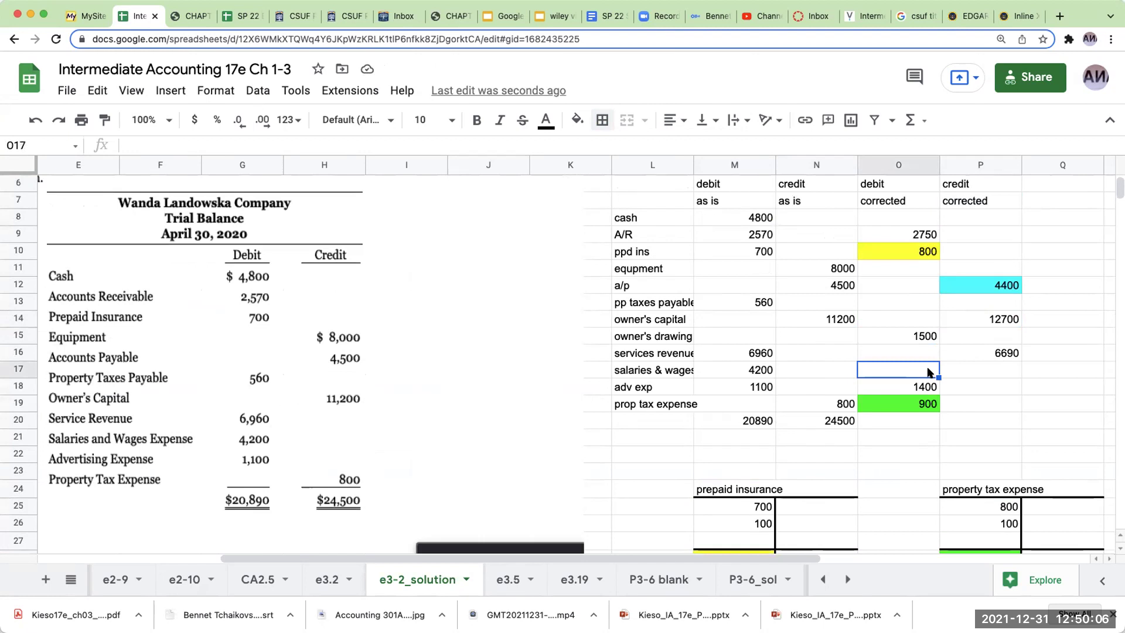
{"action": "type", "text": "=m17"}
{"action": "key", "text": "Return"}
{"action": "key", "text": "Up"}
{"action": "key", "text": "Up"}
{"action": "key", "text": "Up"}
{"action": "key", "text": "Up"}
{"action": "key", "text": "Up"}
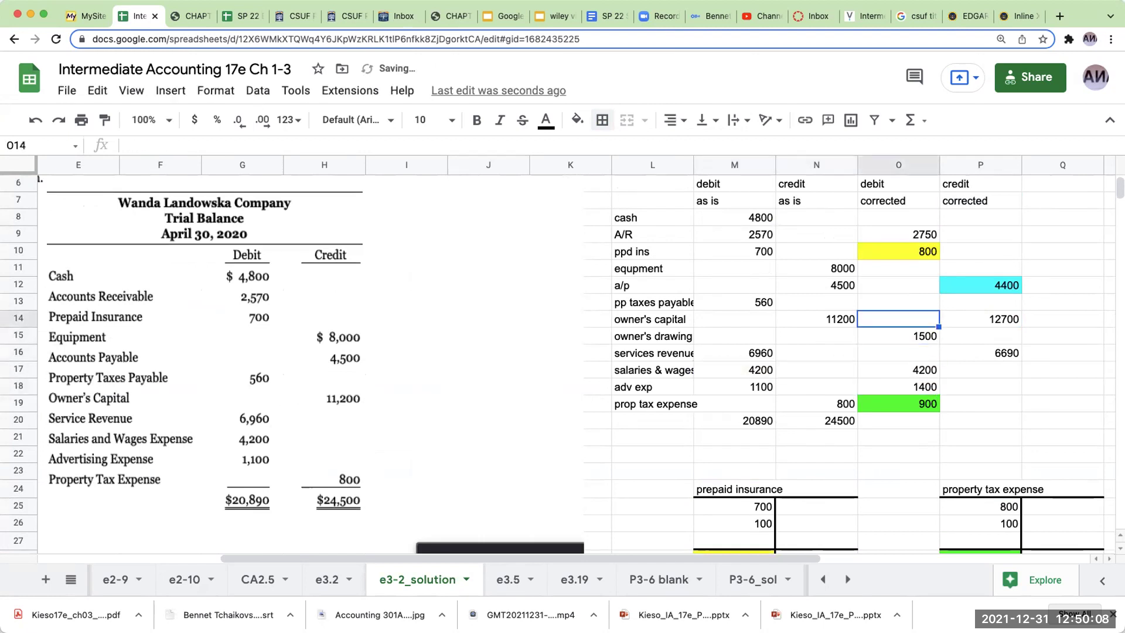
{"action": "left_click", "coordinate": [980, 301]}
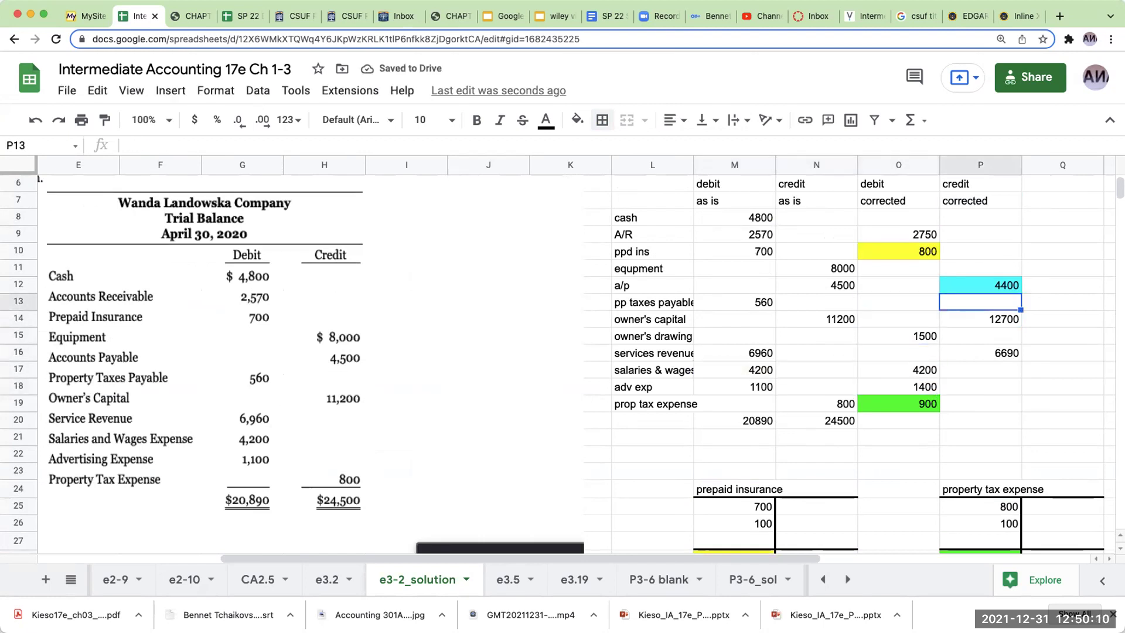
{"action": "type", "text": "=m13"}
{"action": "key", "text": "Return"}
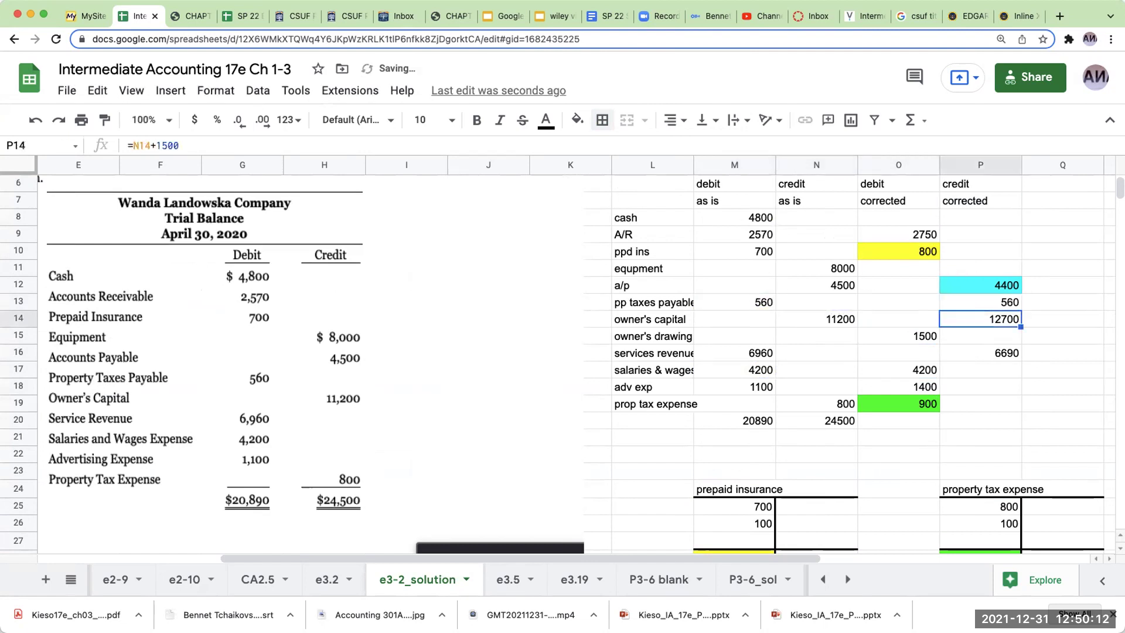
Carry equipment 8000 into O11 with =N11 and cash 4800 into O8 with =M8
{"action": "key", "text": "Up"}
{"action": "key", "text": "Up"}
{"action": "key", "text": "Left"}
{"action": "key", "text": "Up"}
{"action": "type", "text": "=n11"}
{"action": "key", "text": "Return"}
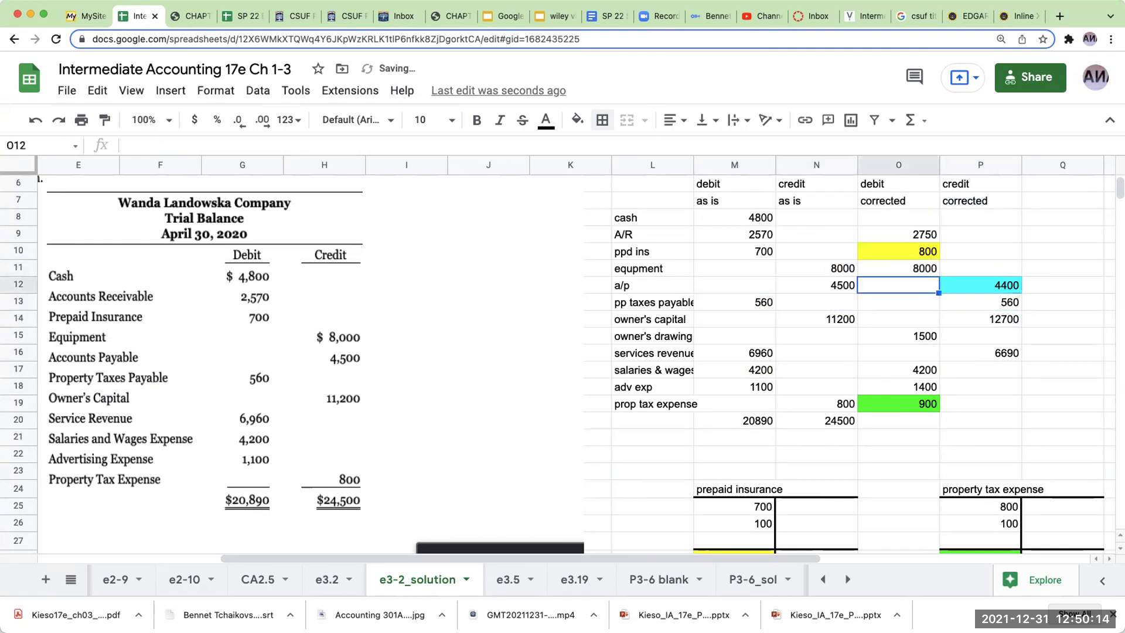
{"action": "key", "text": "Up"}
{"action": "key", "text": "Up"}
{"action": "key", "text": "Up"}
{"action": "key", "text": "Up"}
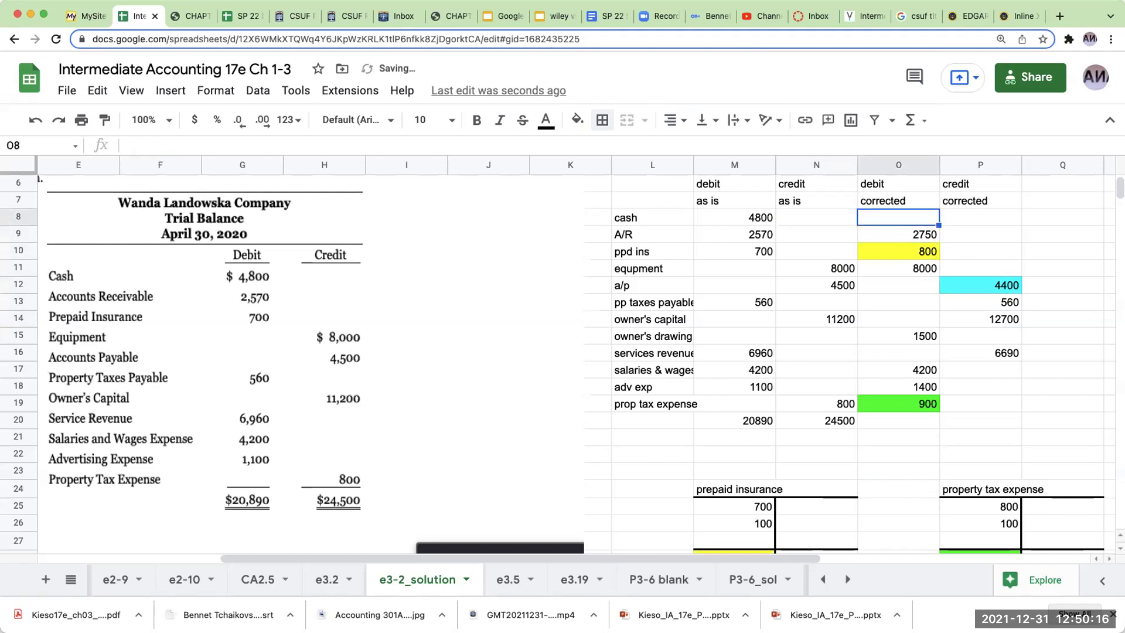
{"action": "type", "text": "=m8"}
{"action": "key", "text": "Return"}
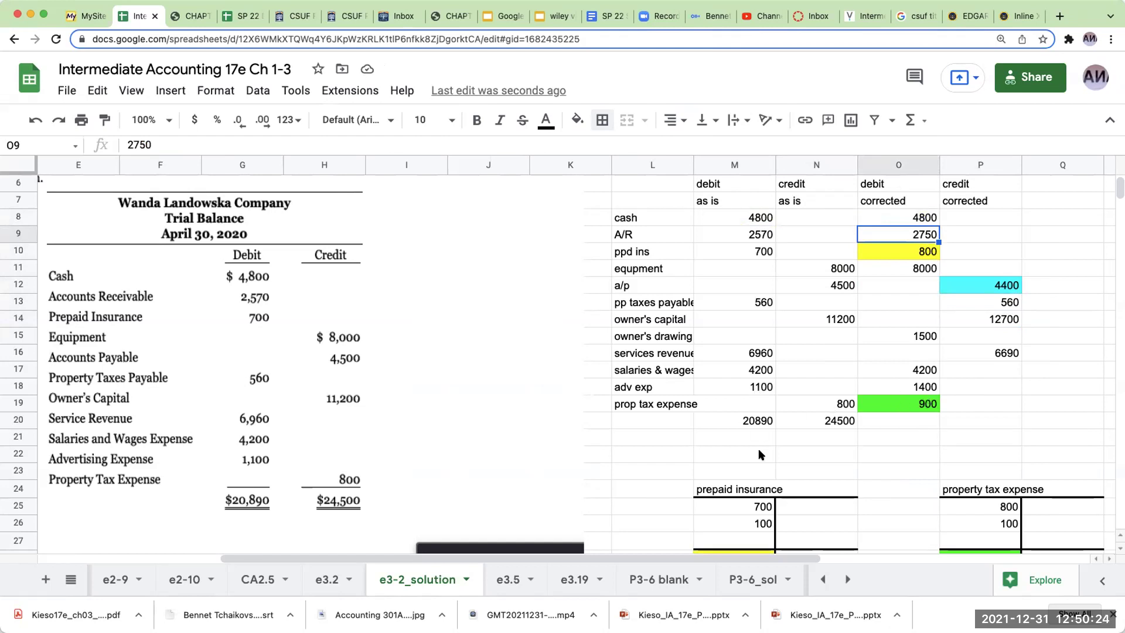
Copy the M20:N20 SUM formulas into O20 so both corrected columns total 24350
{"action": "left_click_drag", "start_coordinate": [751, 422], "coordinate": [857, 423]}
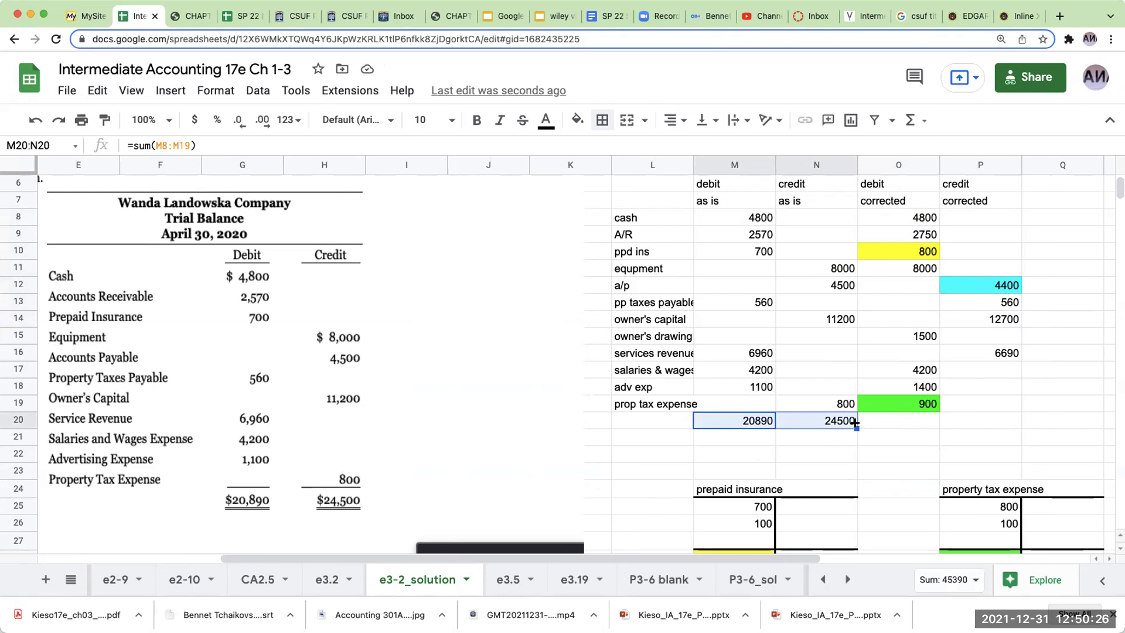
{"action": "key", "text": "ctrl+c"}
{"action": "left_click", "coordinate": [896, 420]}
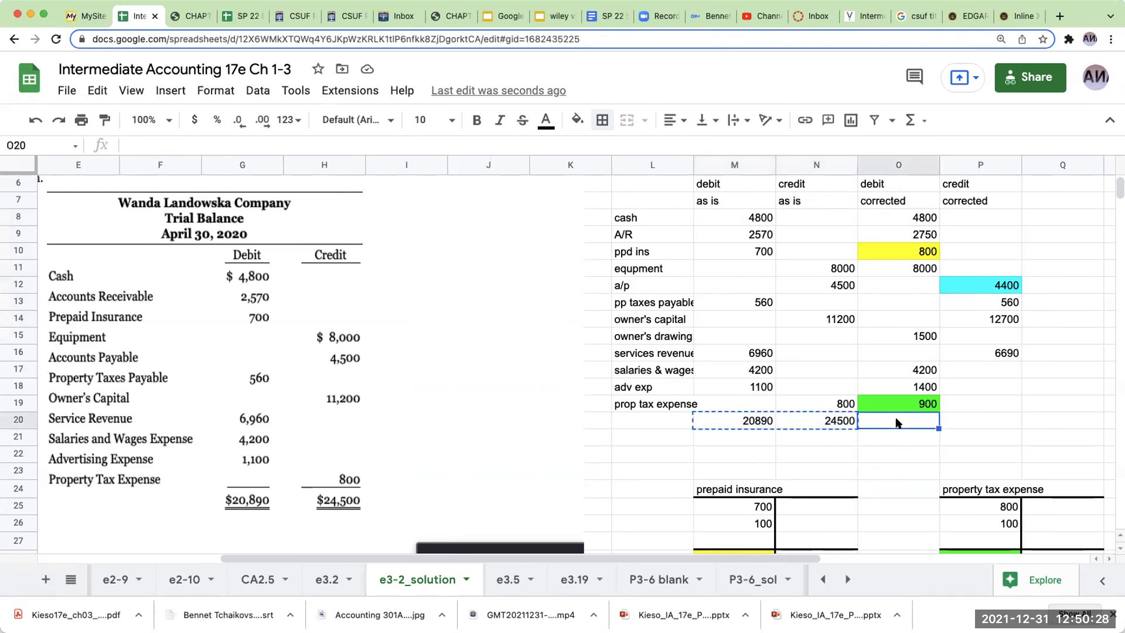
{"action": "key", "text": "ctrl+v"}
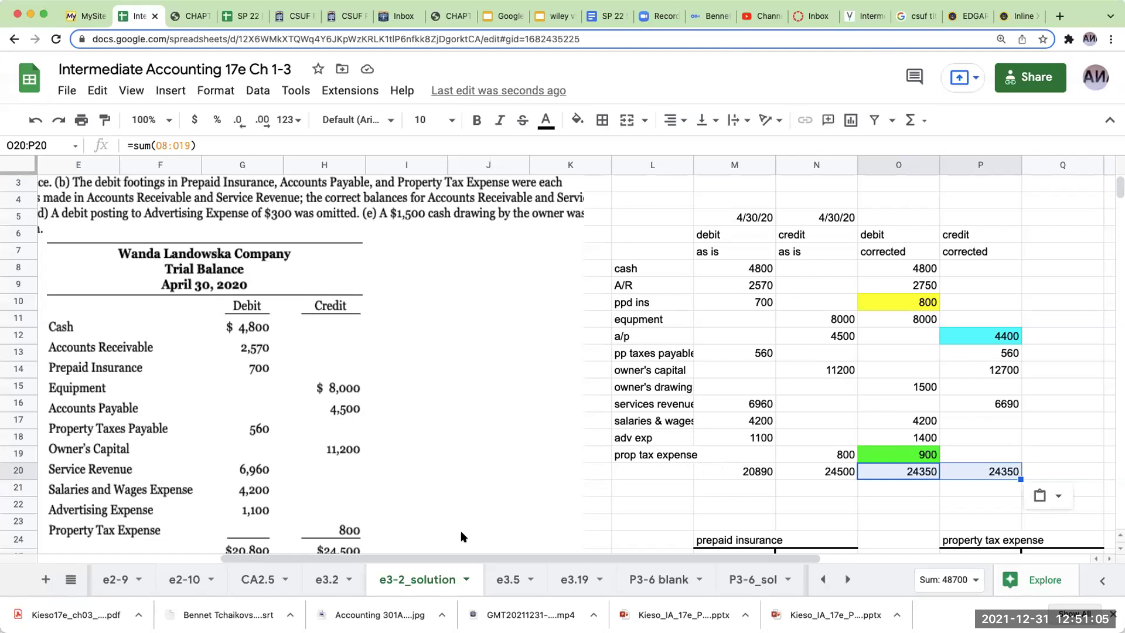
{"action": "scroll", "coordinate": [462, 536], "scroll_direction": "left", "scroll_amount": 3}
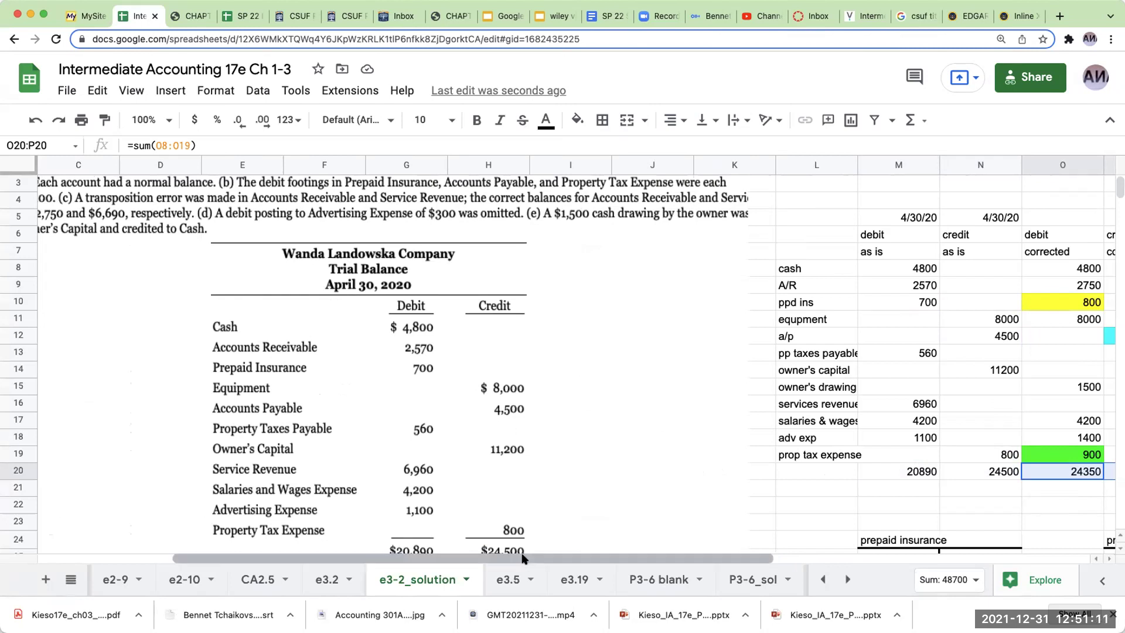
{"action": "scroll", "coordinate": [463, 430], "scroll_direction": "left", "scroll_amount": 3}
{"action": "scroll", "coordinate": [425, 437], "scroll_direction": "up", "scroll_amount": 1}
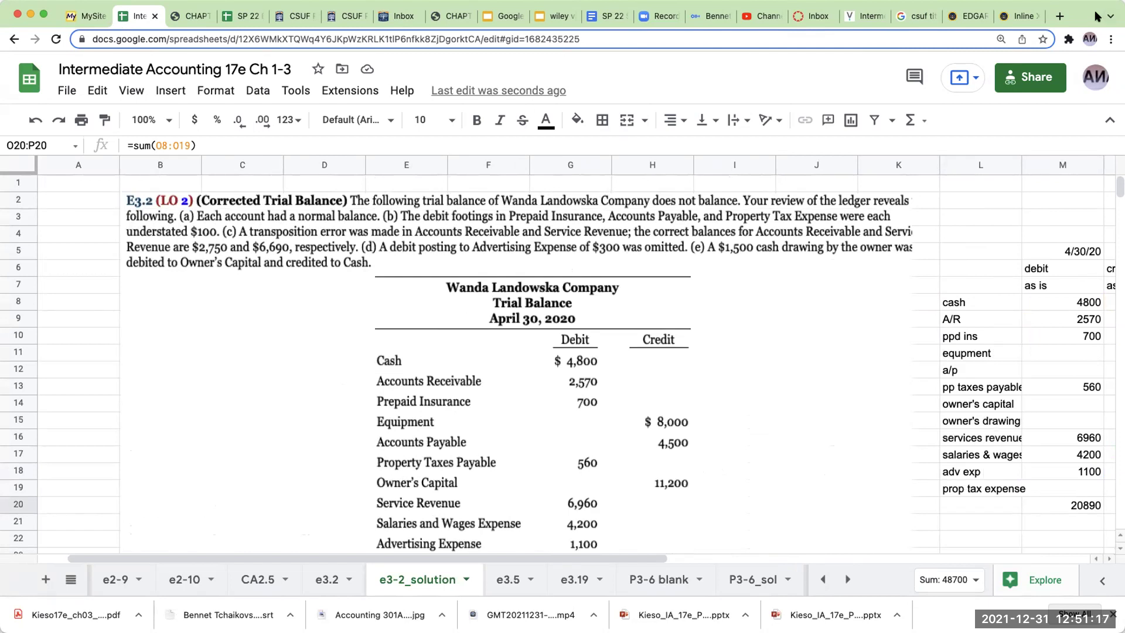
Switch to the wiley video titles deck and show slide 11, 'THANK YOU WILEY!!!!!!'
{"action": "left_click", "coordinate": [556, 17]}
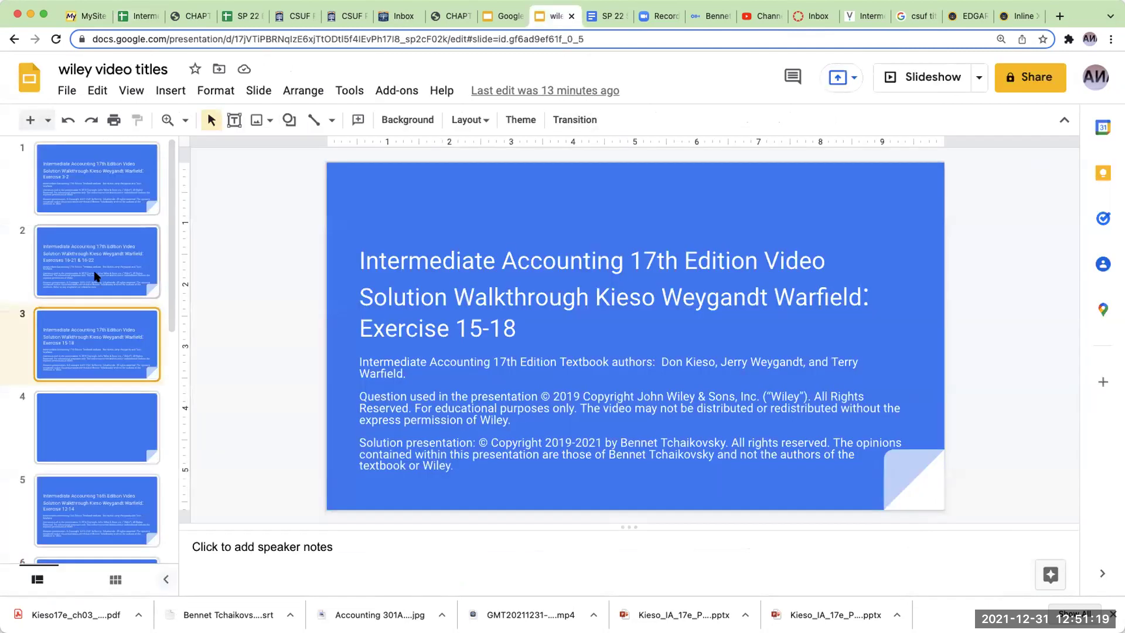
{"action": "scroll", "coordinate": [96, 275], "scroll_direction": "down", "scroll_amount": 5}
{"action": "left_click", "coordinate": [92, 515]}
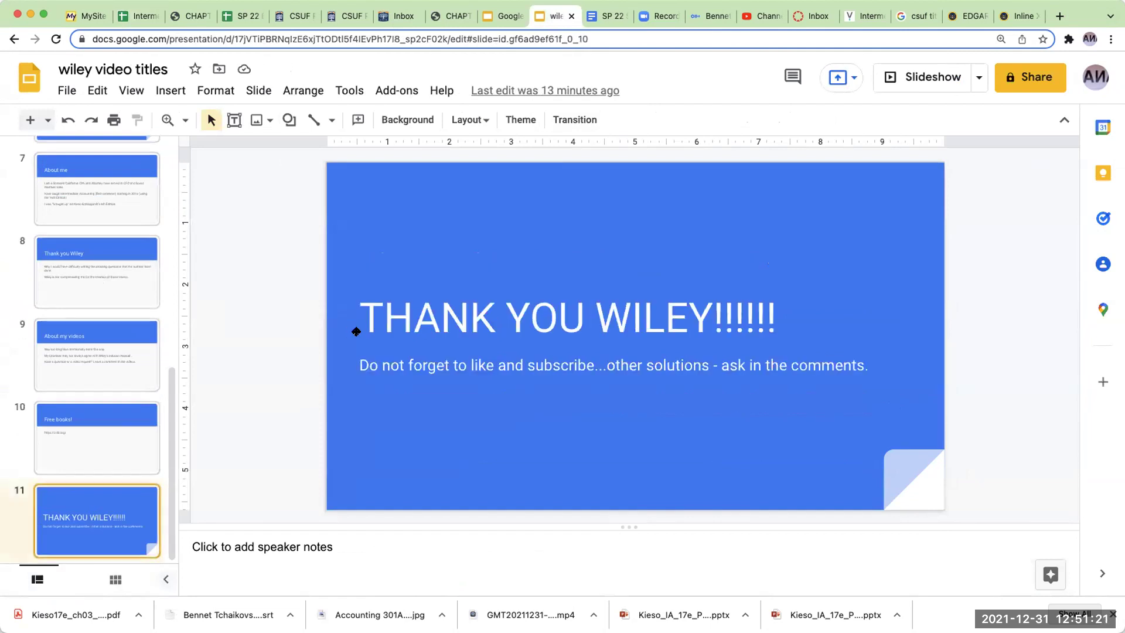